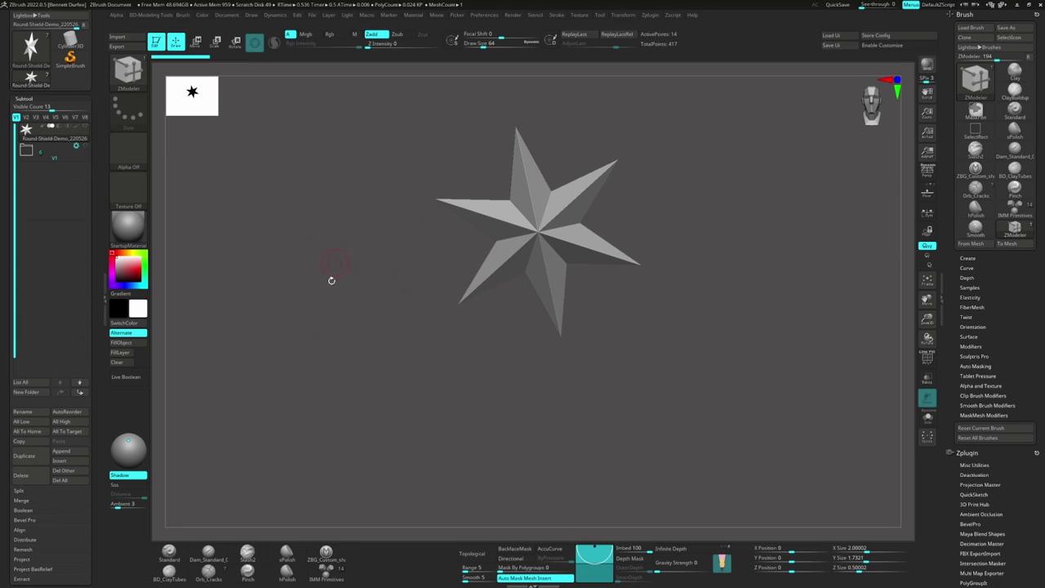
Step: Append a Cylinder3D subtool and reorder it directly below the star subtool, above the folder
click(61, 451)
click(118, 384)
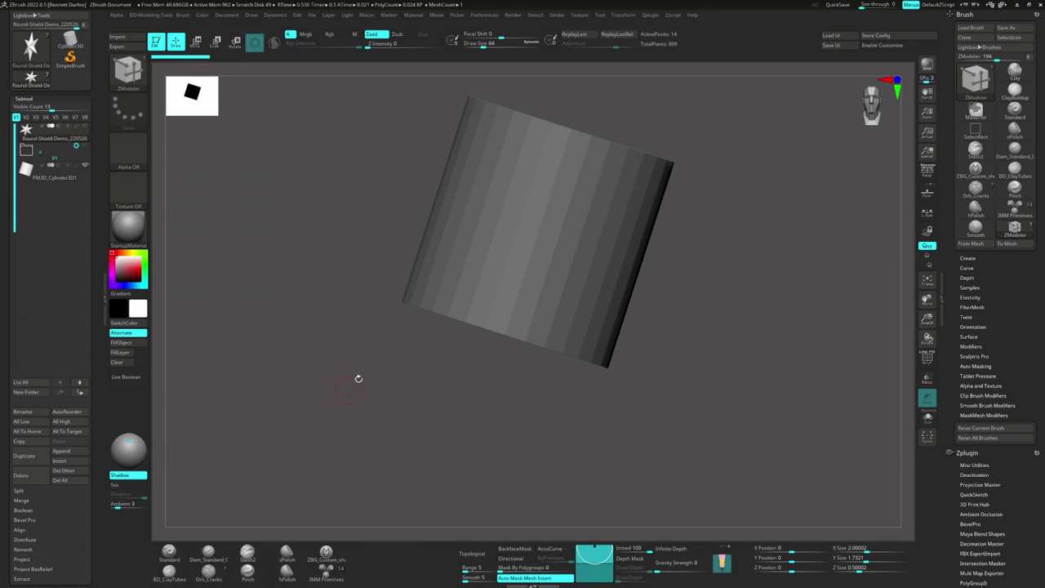
click(30, 177)
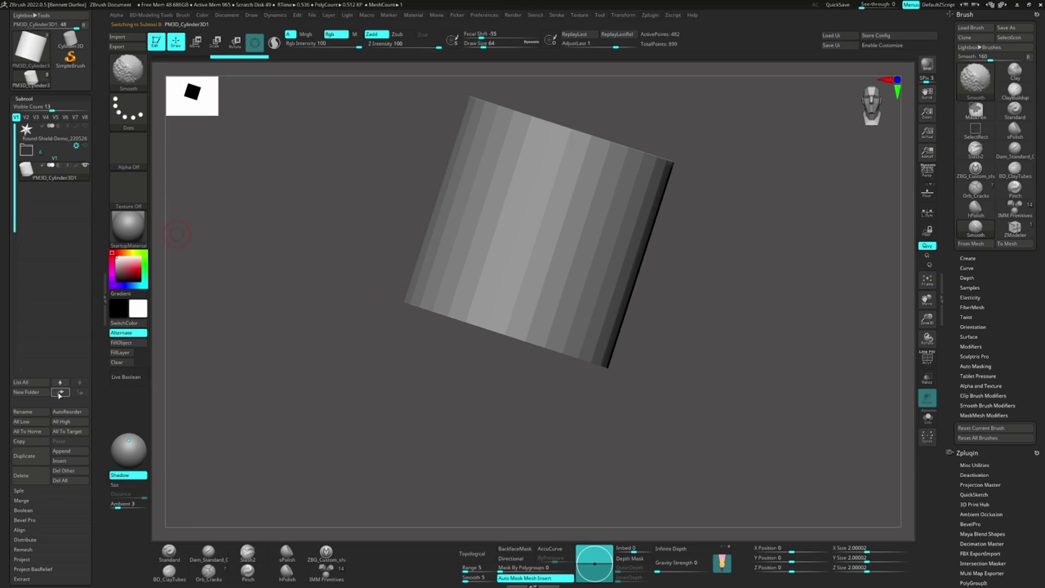
shift+click(60, 393)
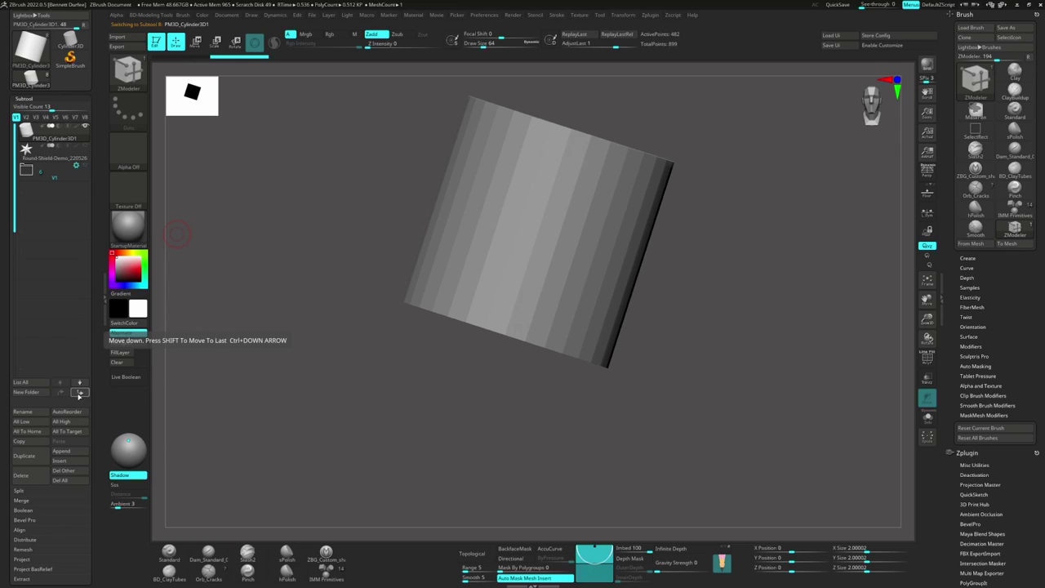
click(61, 396)
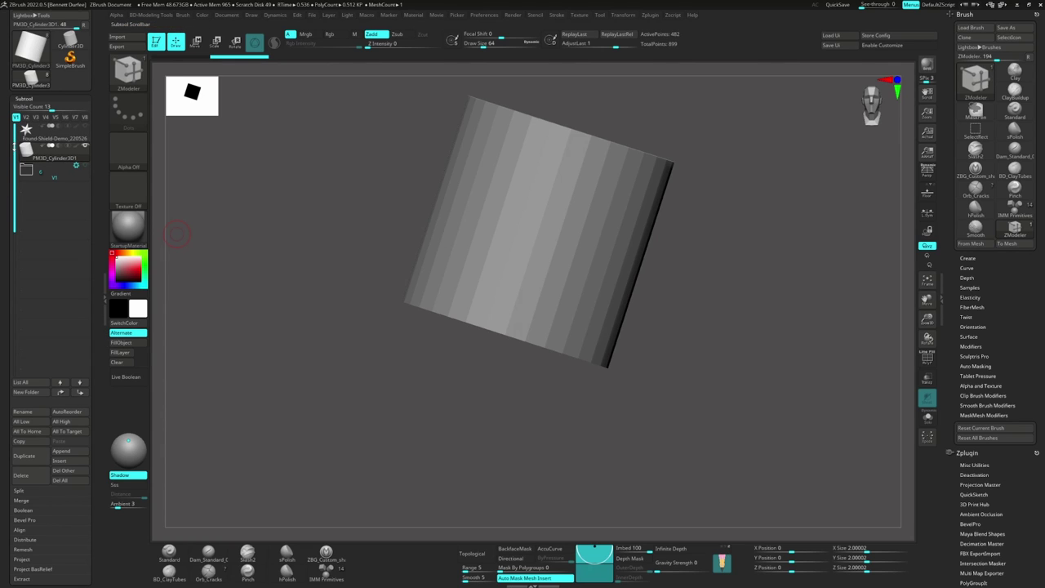
drag(14, 147, 17, 176)
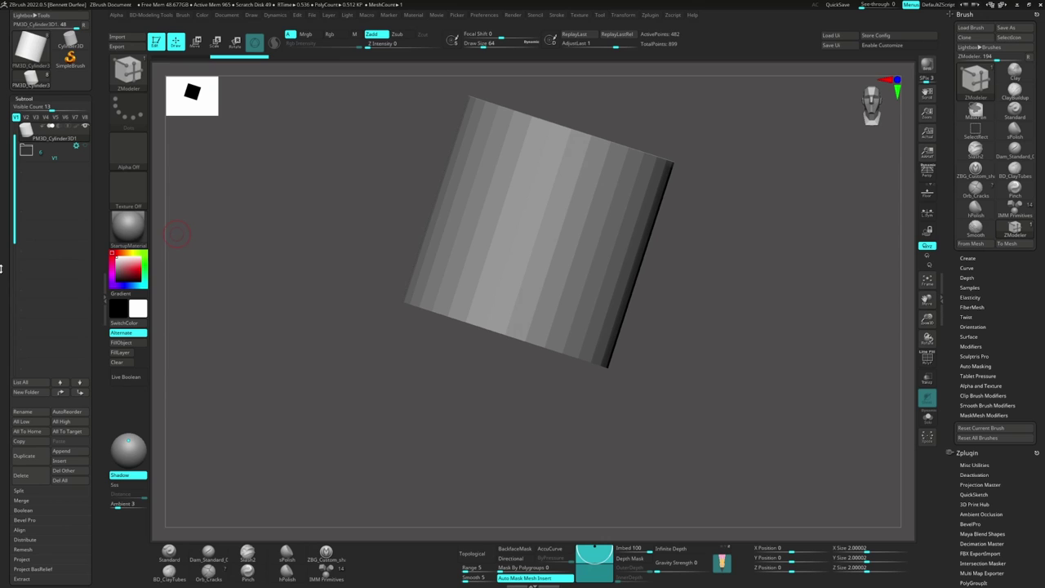
Step: Turn on the polyframe display for the appended cylinder and view its wireframe from above
drag(7, 274, 7, 243)
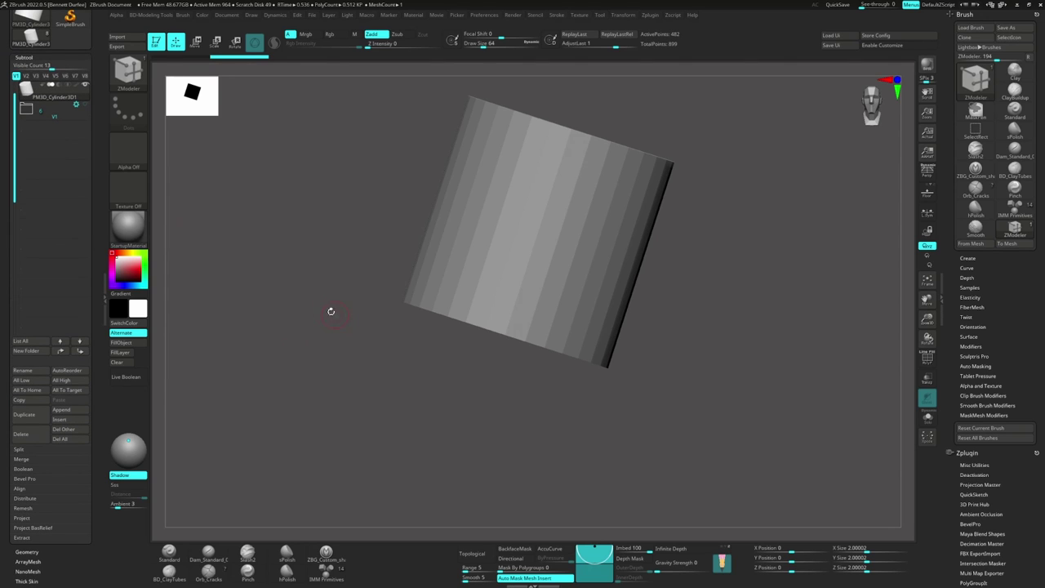
shift+drag(329, 311, 365, 338)
drag(349, 299, 371, 329)
key(shift+f)
drag(365, 376, 325, 352)
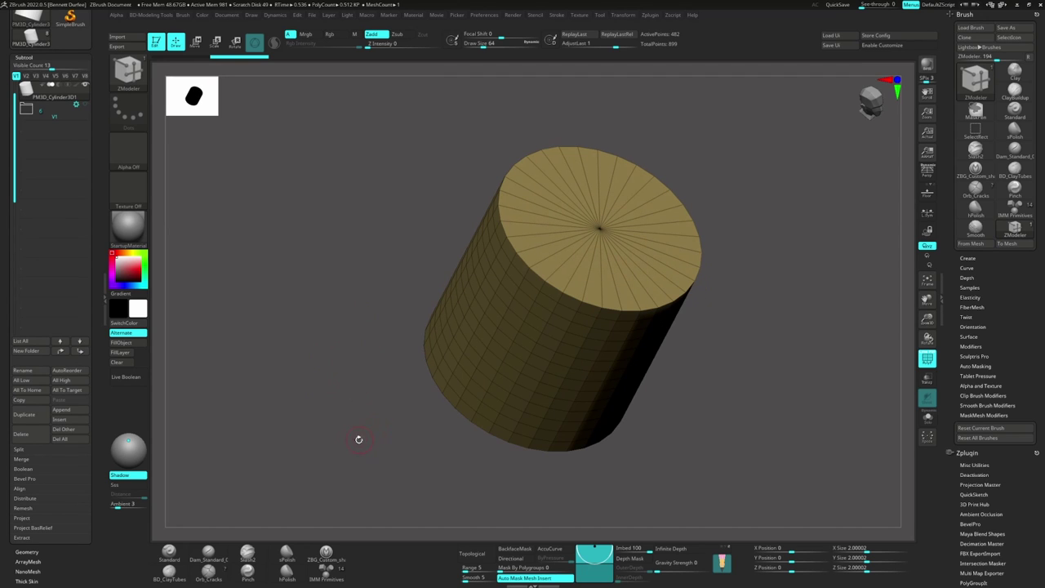
Step: Initialize the appended cylinder as a low-poly QCyl Y primitive with X, Y and Z resolution 2
scroll(4, 385, down, 10)
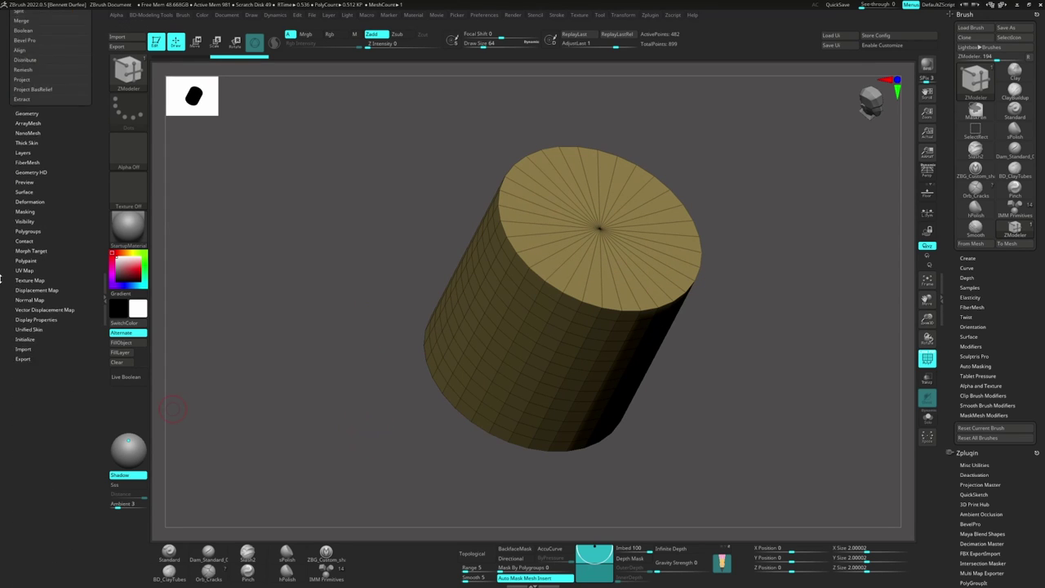
key(shift)
click(20, 315)
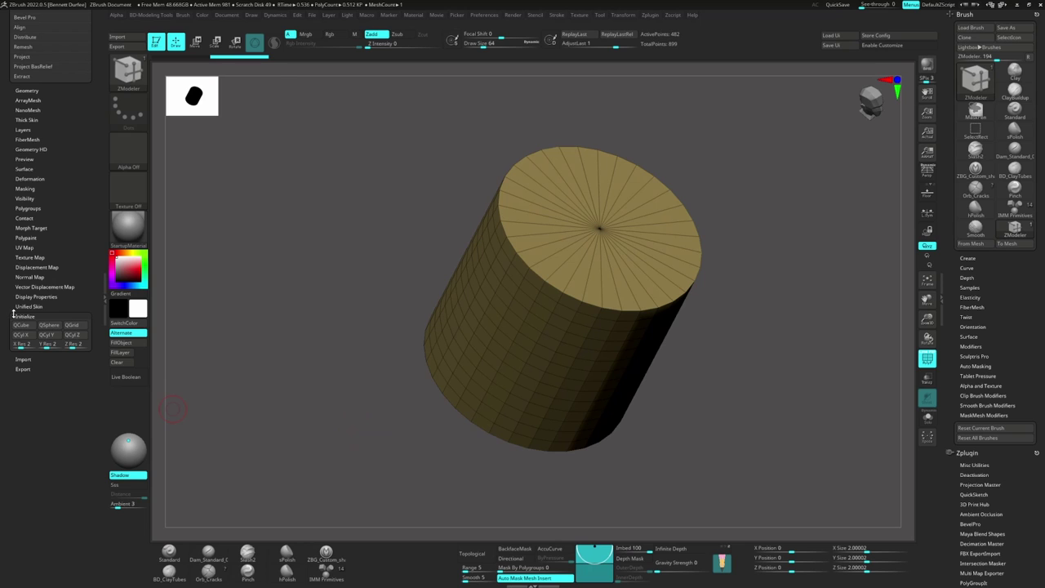
click(47, 334)
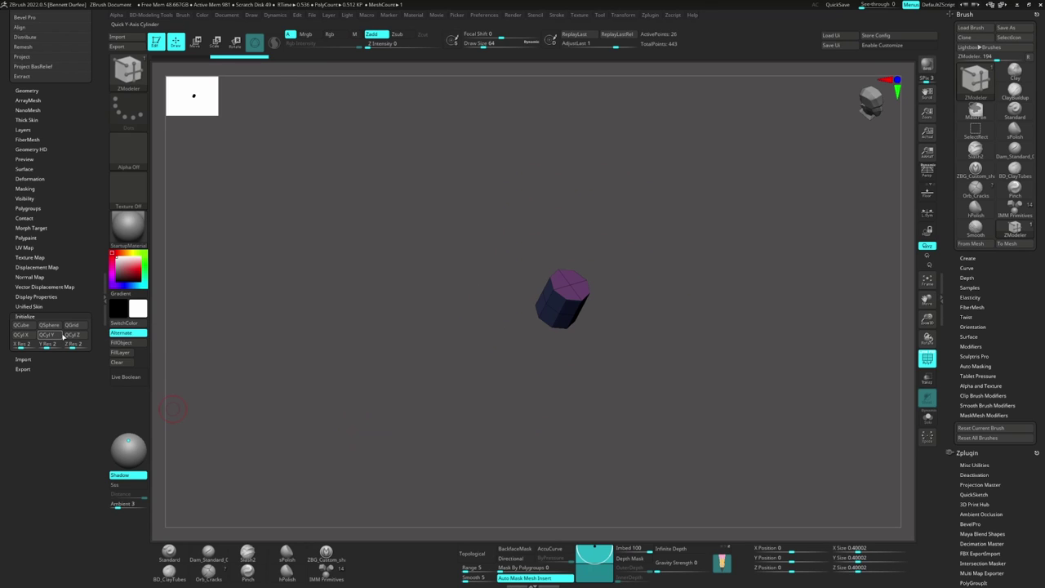
drag(490, 377, 429, 311)
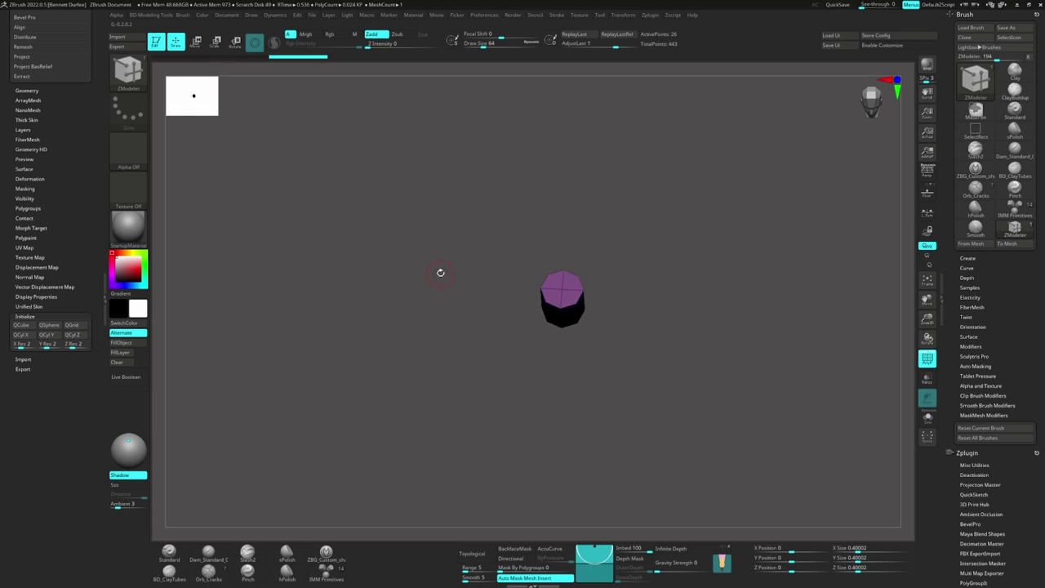
mouse_move(440, 272)
mouse_down()
mouse_move(499, 273)
mouse_move(451, 267)
mouse_up()
Step: Duplicate the low-poly cylinder subtool
drag(5, 146, 18, 242)
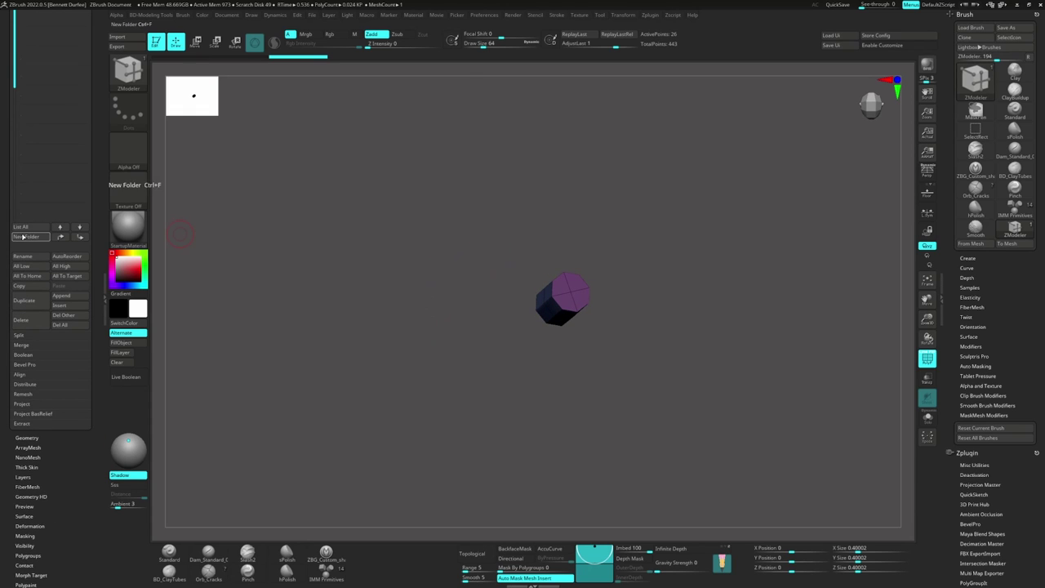
scroll(59, 158, up, 3)
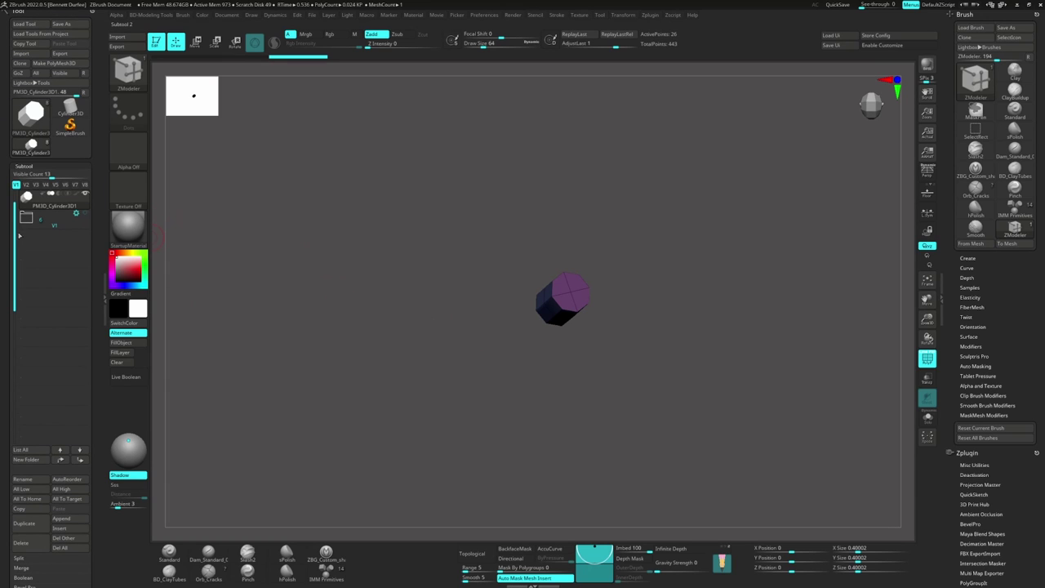
scroll(19, 235, up, 1)
drag(270, 305, 357, 322)
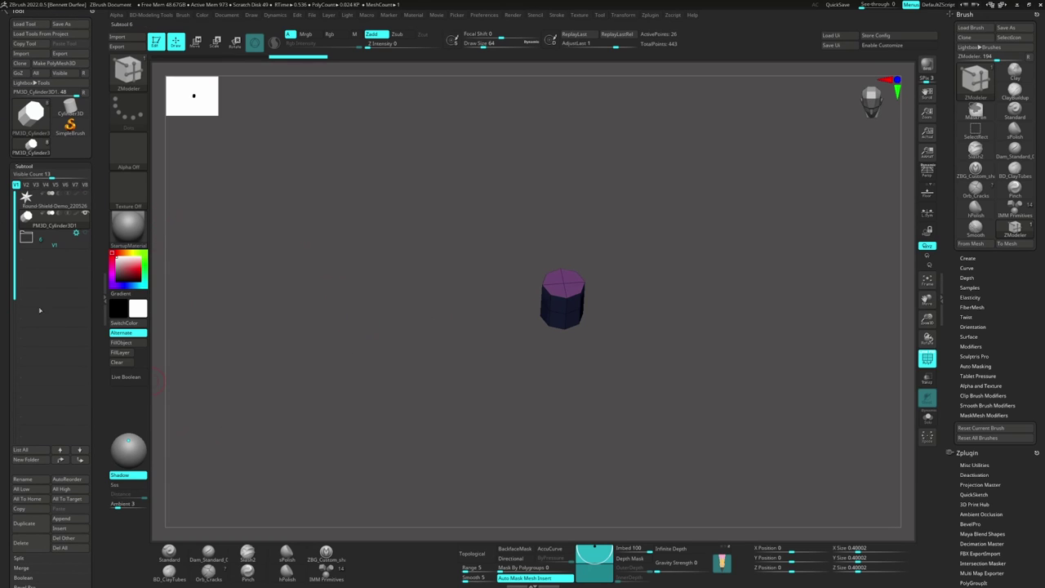
scroll(40, 310, down, 3)
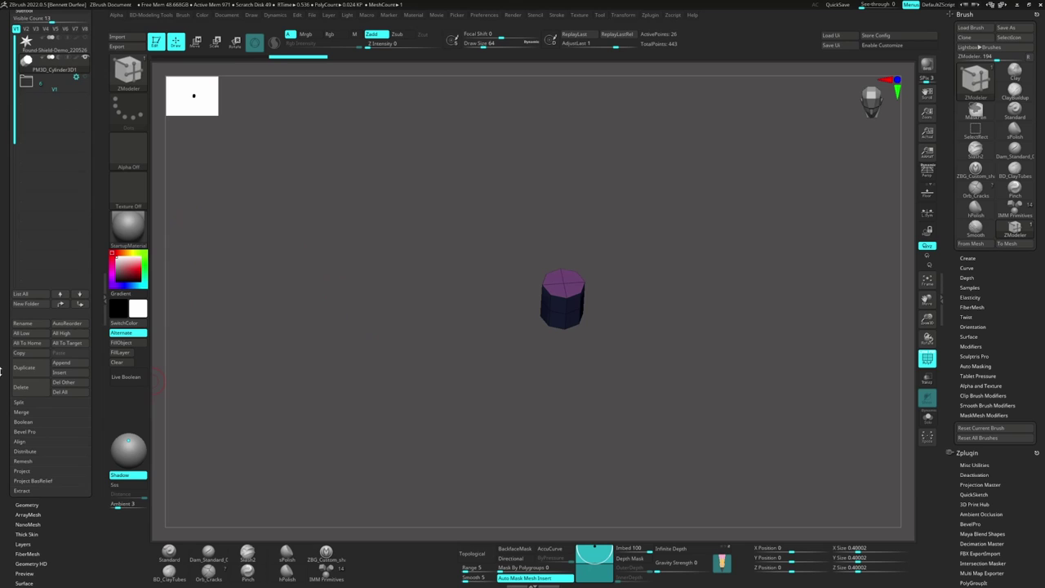
click(24, 368)
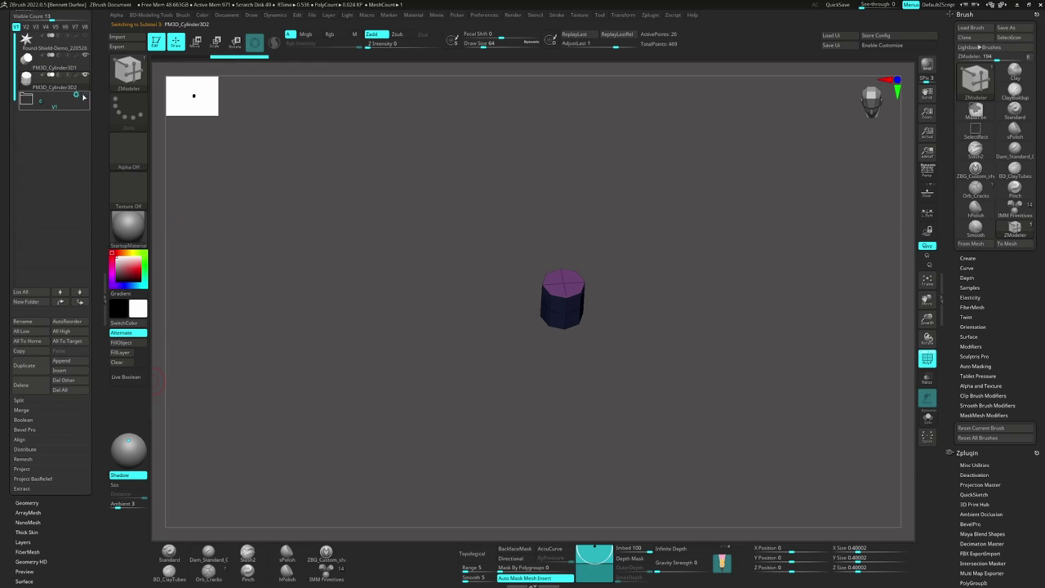
drag(467, 327, 458, 391)
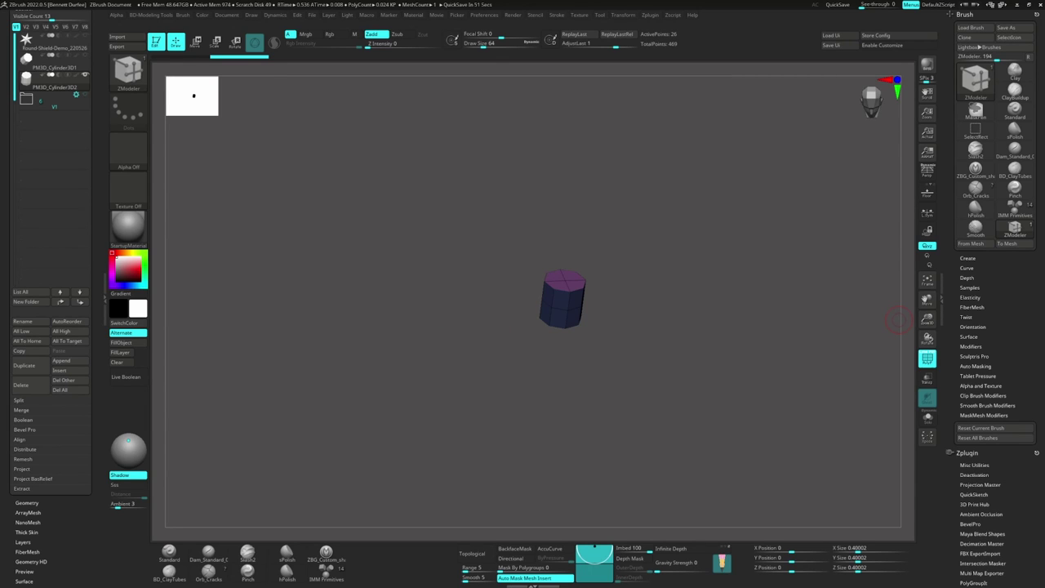
drag(458, 348, 433, 328)
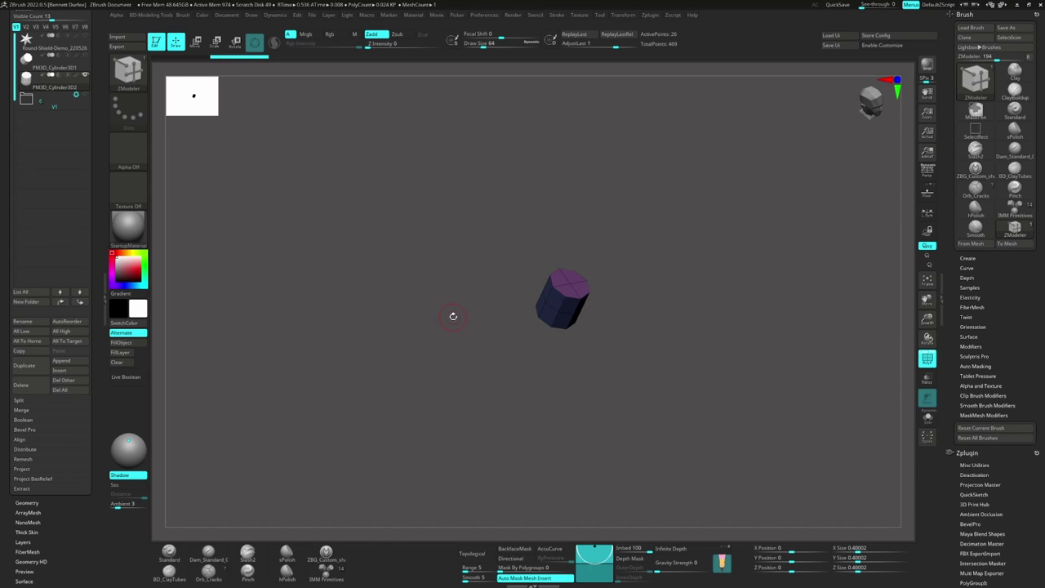
mouse_move(453, 316)
mouse_down()
mouse_move(417, 331)
mouse_move(404, 291)
mouse_move(376, 269)
mouse_move(401, 326)
mouse_move(490, 311)
mouse_move(458, 306)
mouse_up()
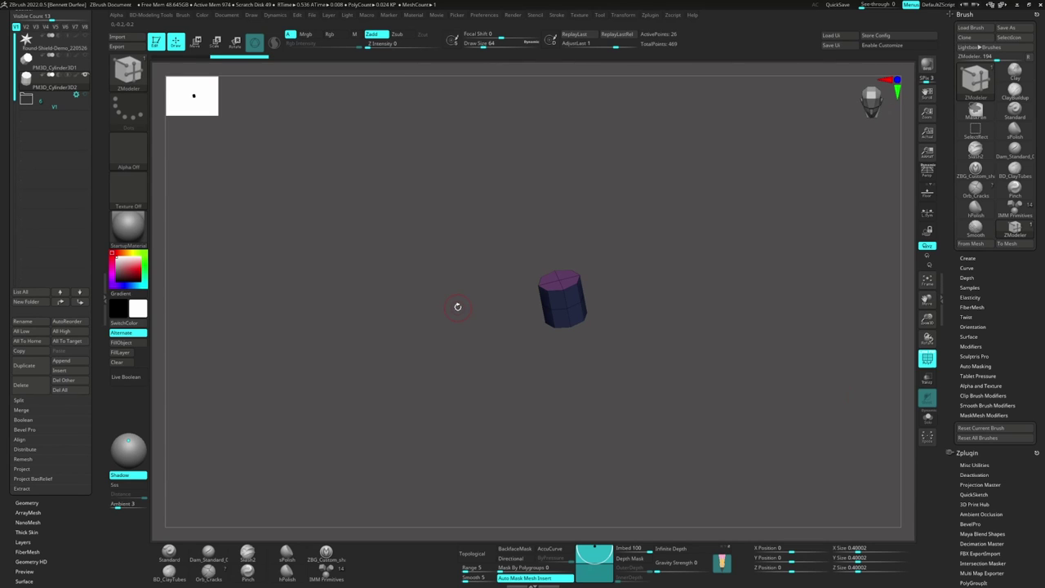
mouse_move(455, 324)
mouse_down()
mouse_move(434, 340)
mouse_move(444, 340)
mouse_up()
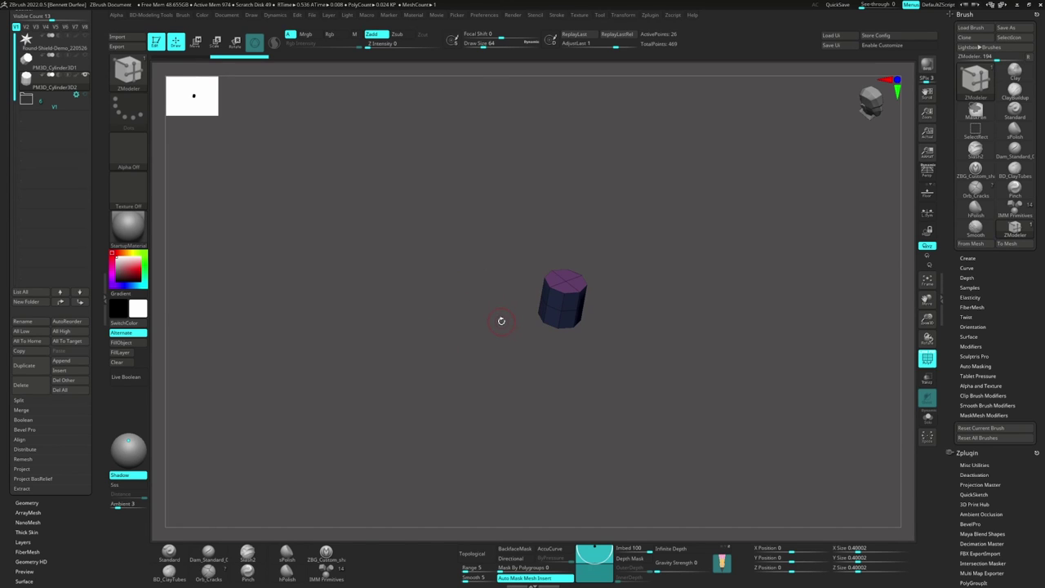
Step: Activate the ZModeler brush and flatten the duplicated cylinder along Y to a height of about 0.17
key(b)
key(z)
key(m)
key(w)
mouse_move(470, 342)
mouse_down()
mouse_move(479, 290)
mouse_move(480, 354)
mouse_up()
drag(563, 269, 562, 283)
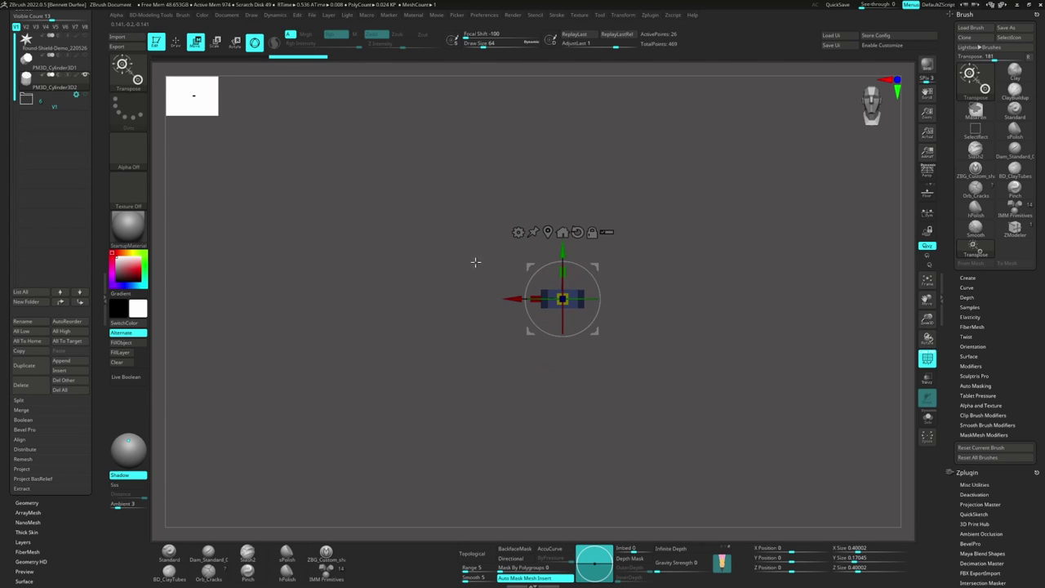
mouse_move(470, 249)
mouse_down()
mouse_move(468, 377)
mouse_move(487, 375)
mouse_move(423, 367)
mouse_move(438, 393)
mouse_up()
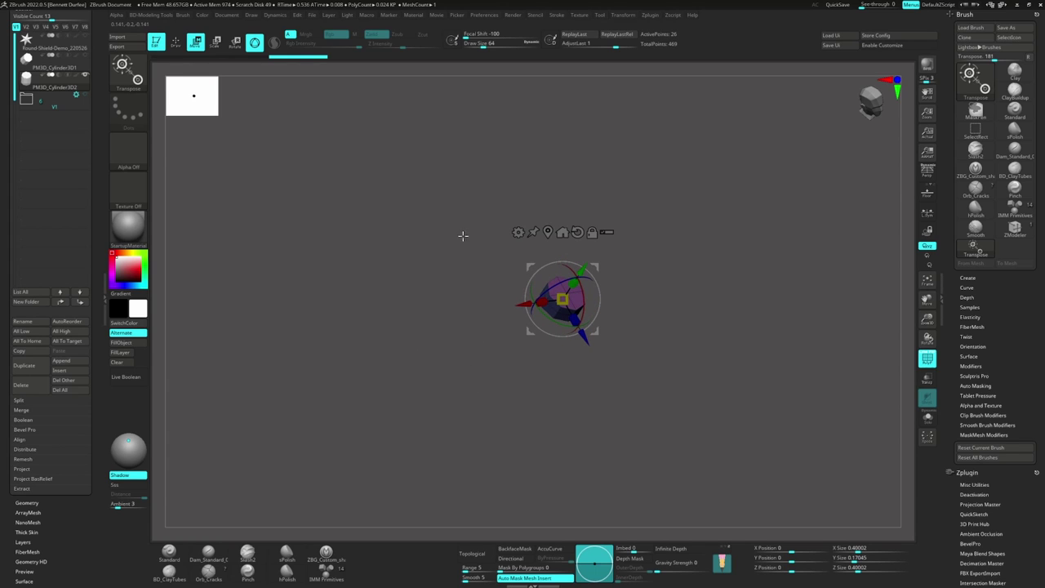
key(q)
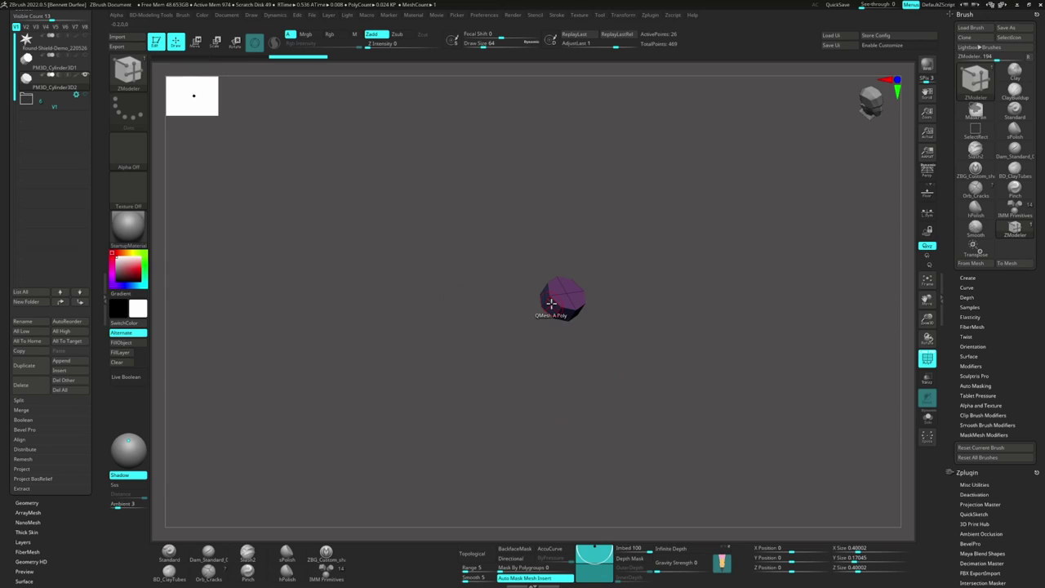
Step: Scale the flattened cylinder up uniformly to about 0.84 across in X and Z
shift+drag(474, 299, 469, 375)
key(w)
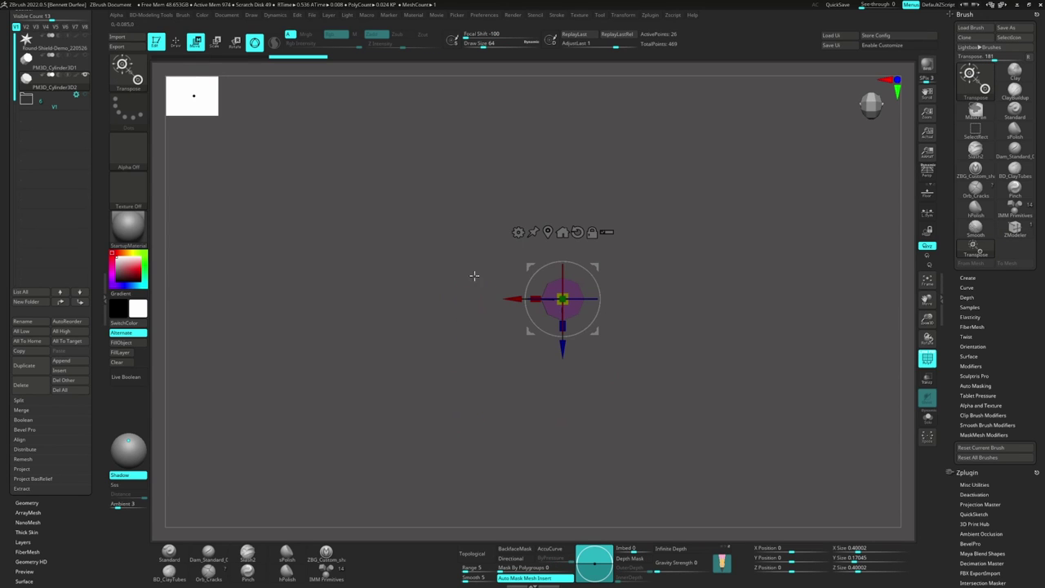
drag(558, 295, 535, 282)
drag(462, 278, 475, 291)
key(q)
mouse_move(459, 249)
mouse_down()
mouse_move(473, 278)
mouse_move(506, 277)
mouse_up()
Step: Scale the disc down along Y to a thickness of about 0.19
key(w)
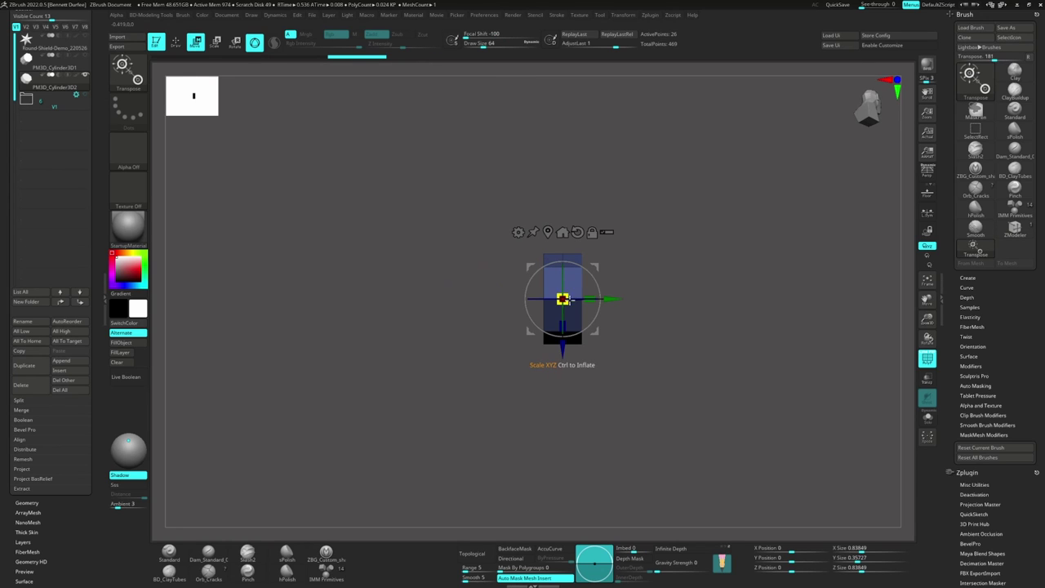
mouse_move(584, 297)
mouse_down()
mouse_move(557, 297)
mouse_move(591, 298)
mouse_up()
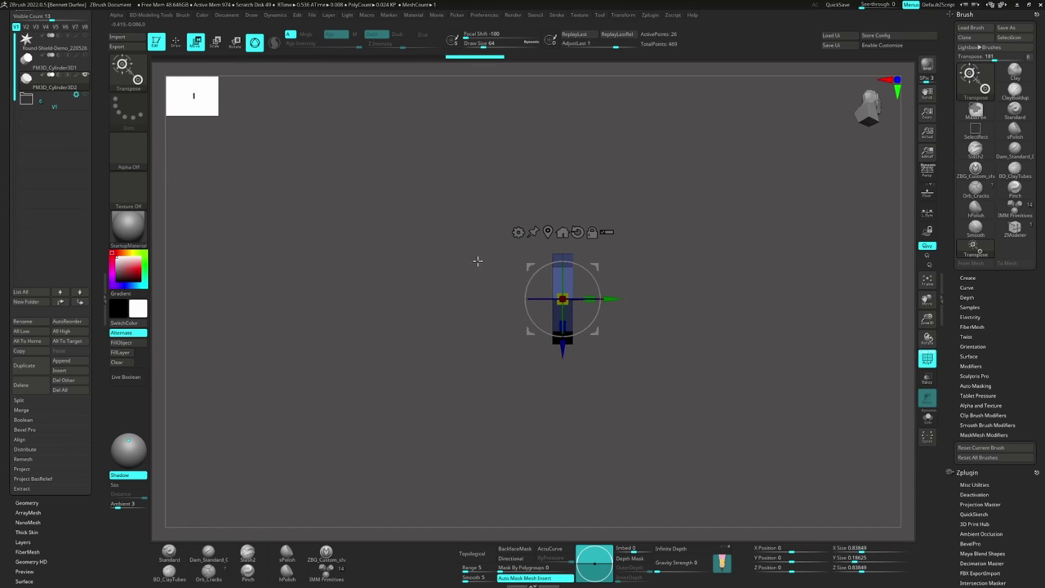
mouse_move(479, 262)
shift+mouse_down()
mouse_move(441, 272)
mouse_move(501, 271)
shift+mouse_up()
key(q)
Step: Delete the edge loop running around the middle of the disc's rim
right_drag(531, 283, 540, 291)
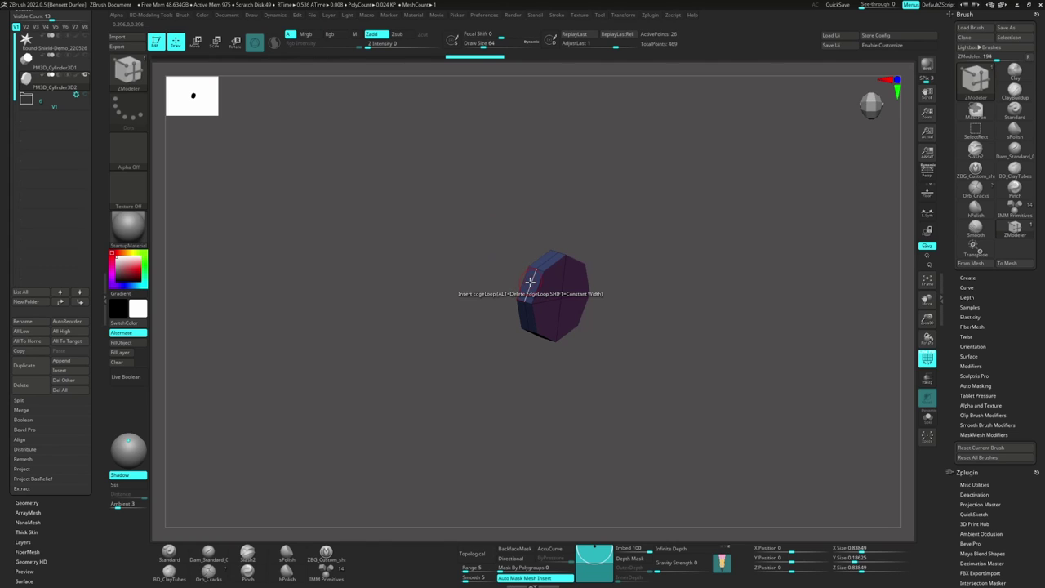
drag(474, 280, 451, 245)
mouse_move(430, 315)
mouse_down()
mouse_move(439, 303)
mouse_move(478, 303)
mouse_move(425, 306)
mouse_move(434, 306)
mouse_up()
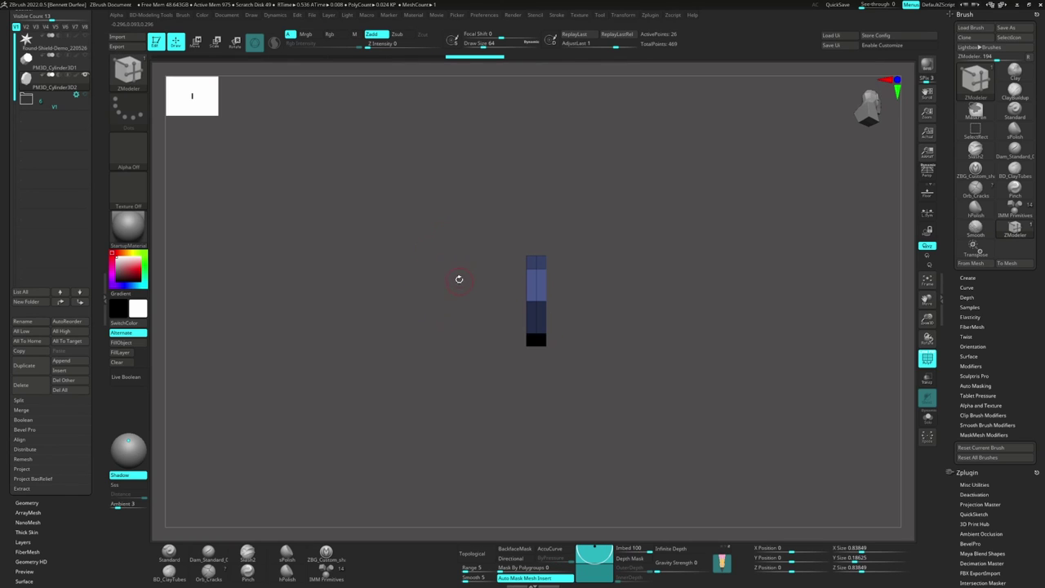
drag(454, 269, 436, 278)
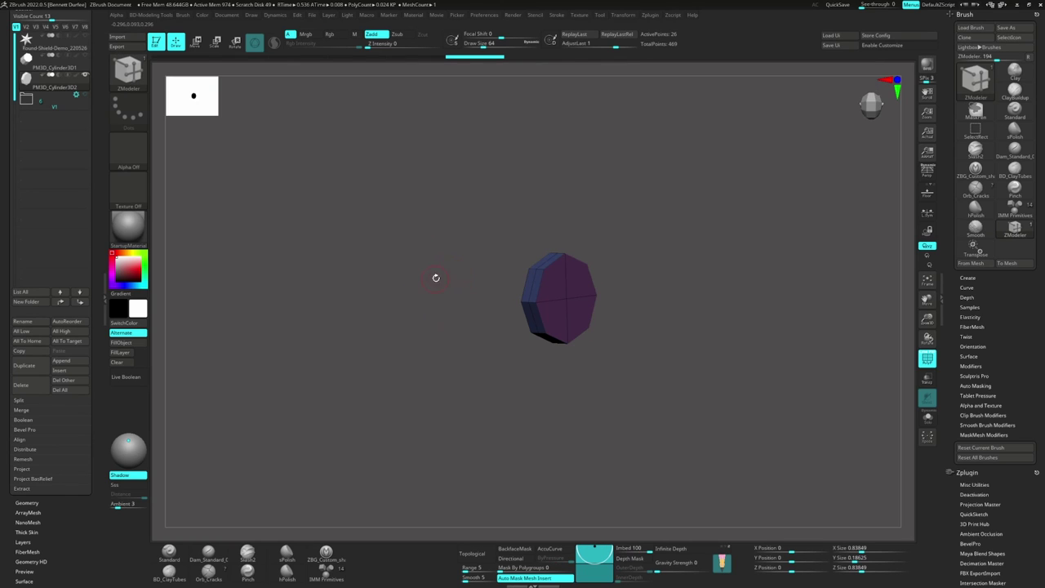
alt+click(532, 280)
drag(462, 267, 453, 273)
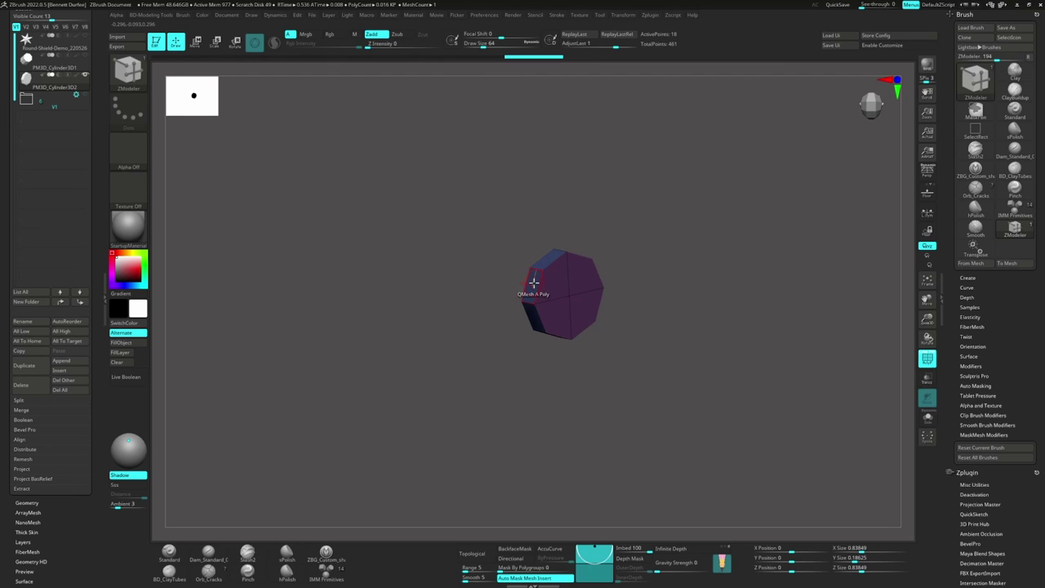
Step: Set the polygon action to Extrude with target Polygroup All and extrude the disc's rim outward to about 3.8 across
key(space)
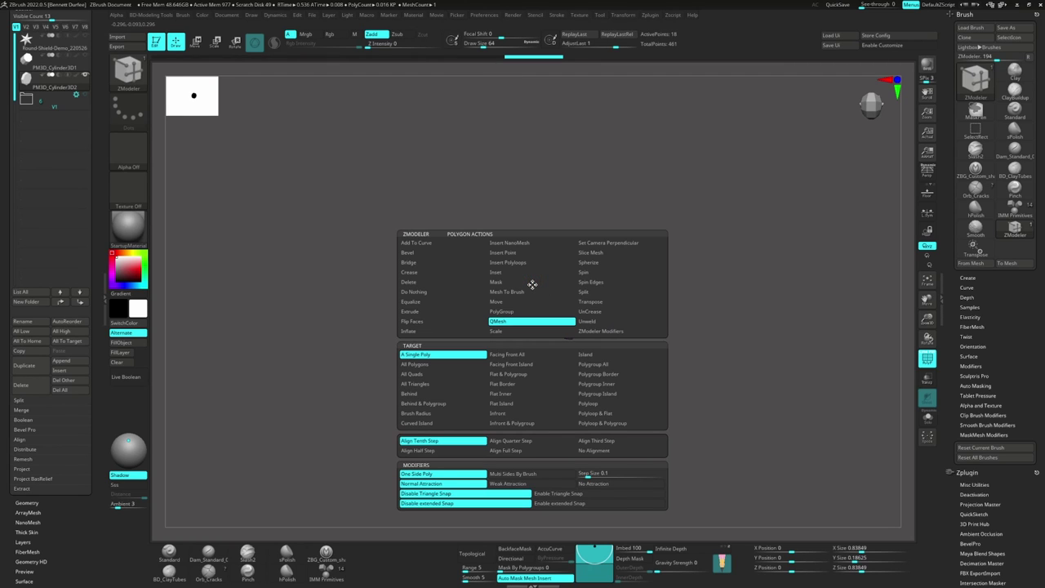
click(453, 314)
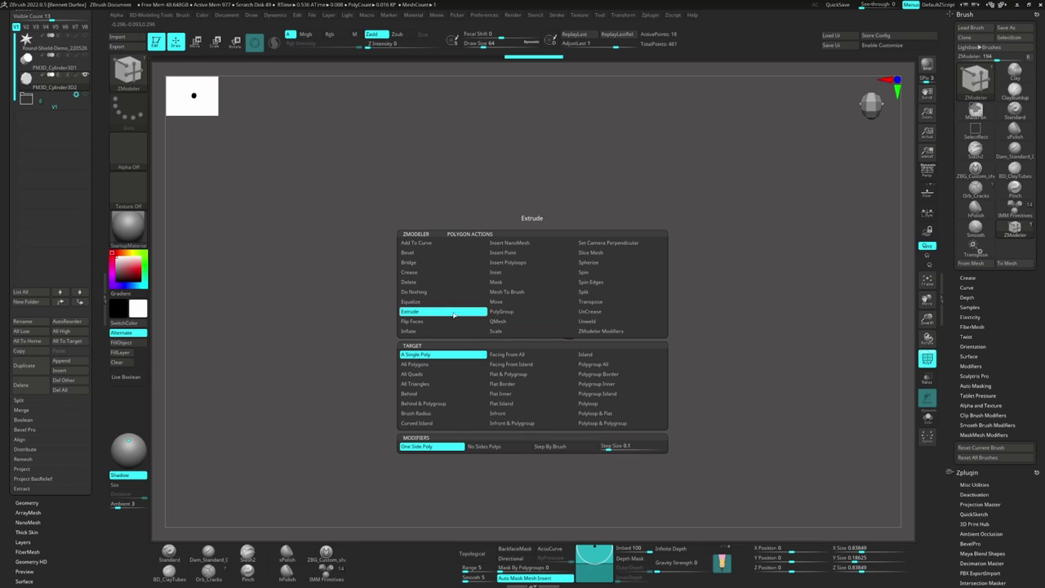
click(603, 365)
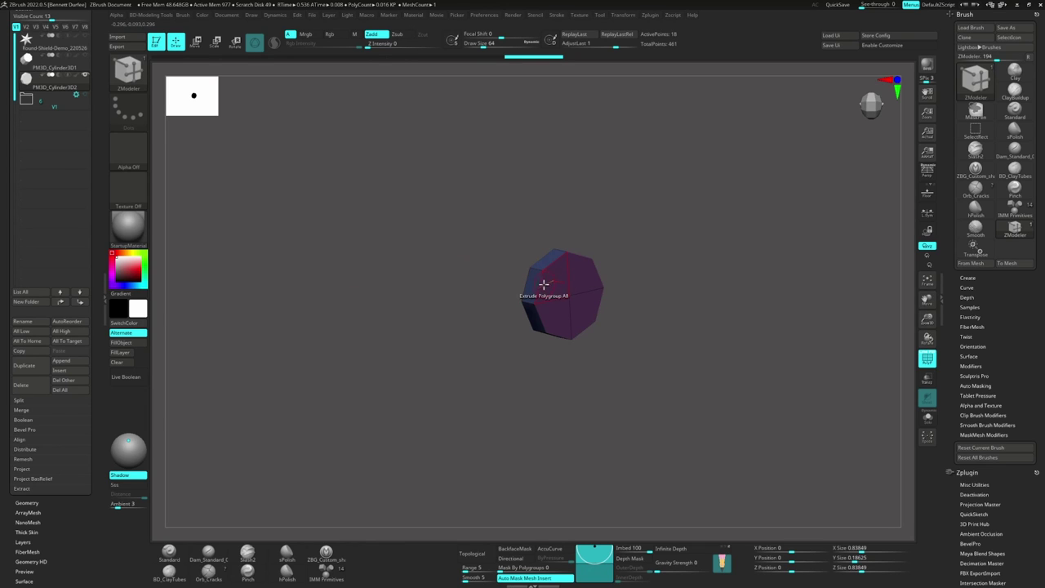
drag(530, 288, 370, 257)
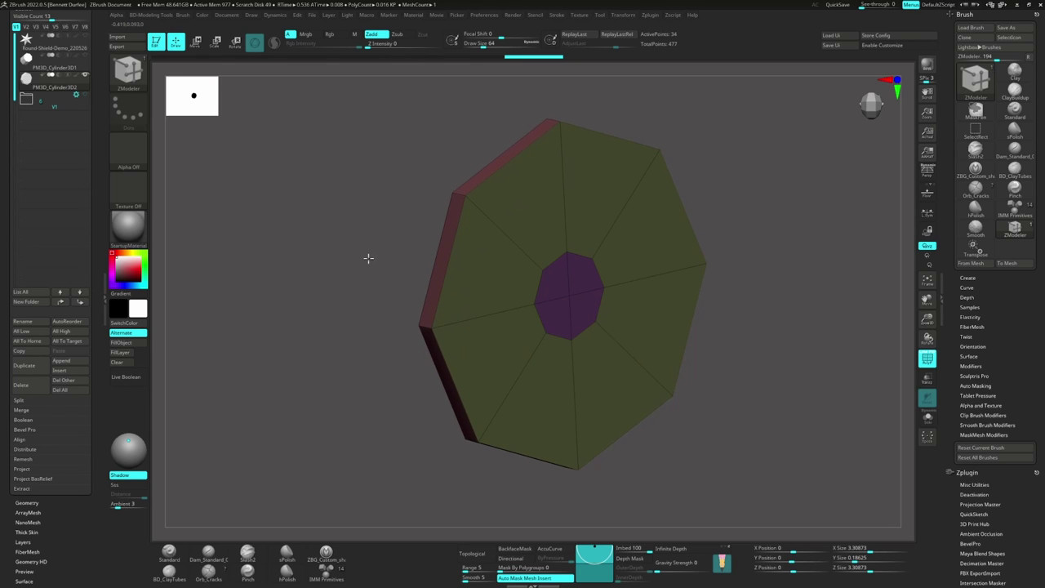
drag(368, 258, 383, 193)
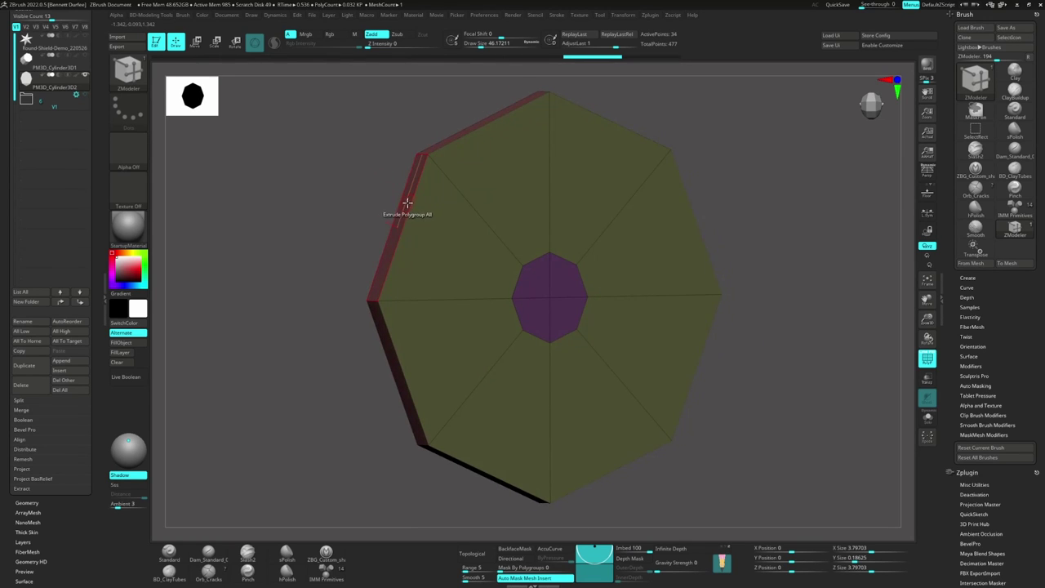
Step: Extrude the disc's rim outward again to about 3.87 across and isolate the new outer rim polygroup
click(399, 201)
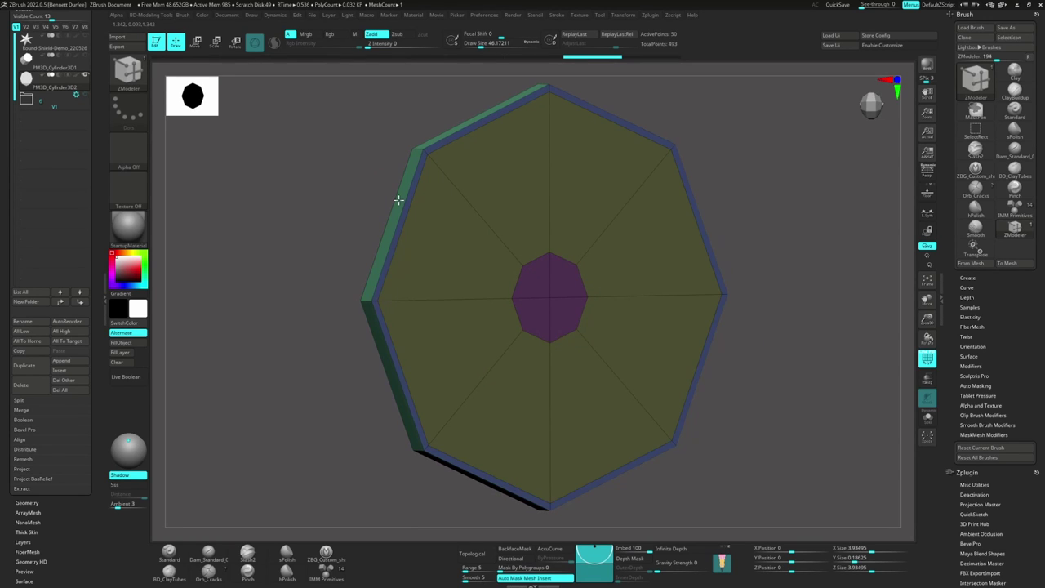
shift+drag(399, 200, 402, 201)
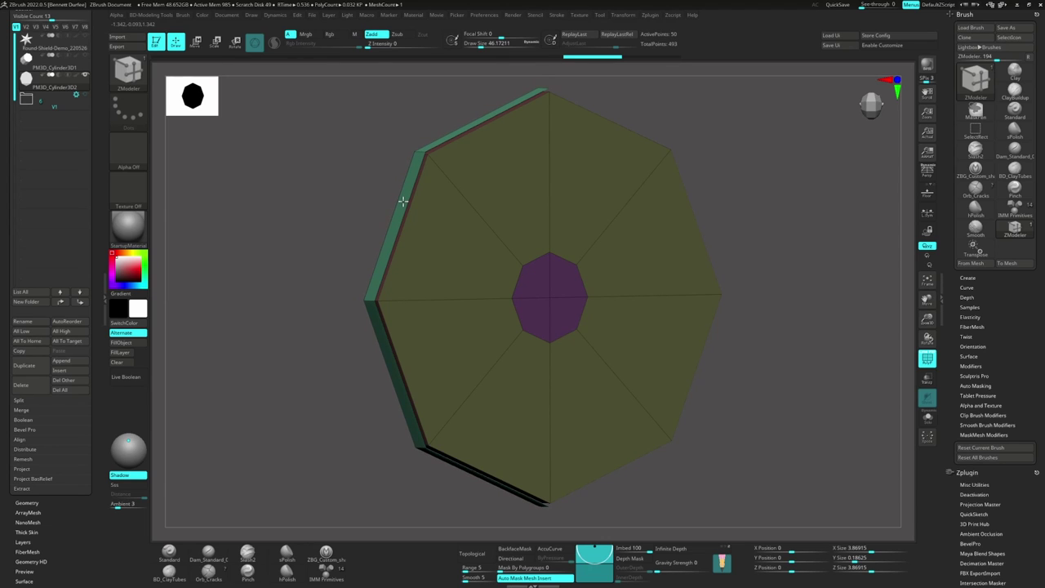
key(ctrl+shift)
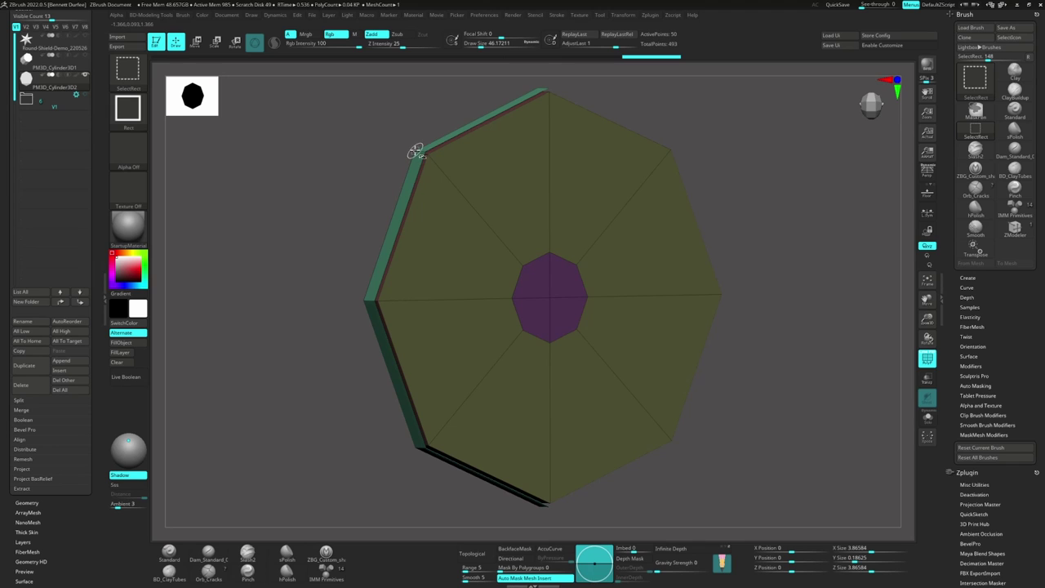
ctrl+shift+click(417, 151)
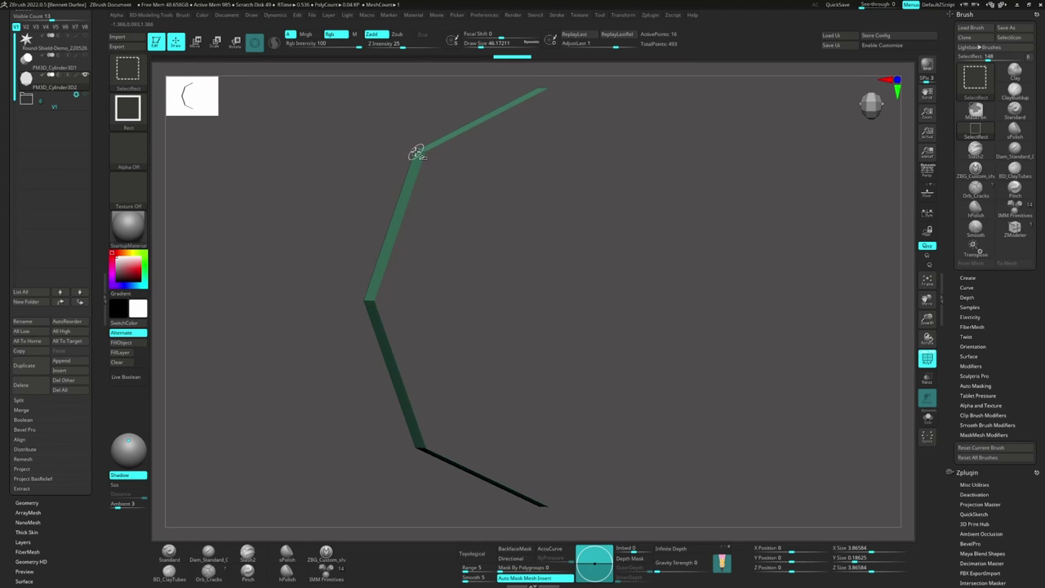
Step: Split the hidden part of the mesh from the visible outer rim into its own subtool with Split Hidden
key(ctrl+space)
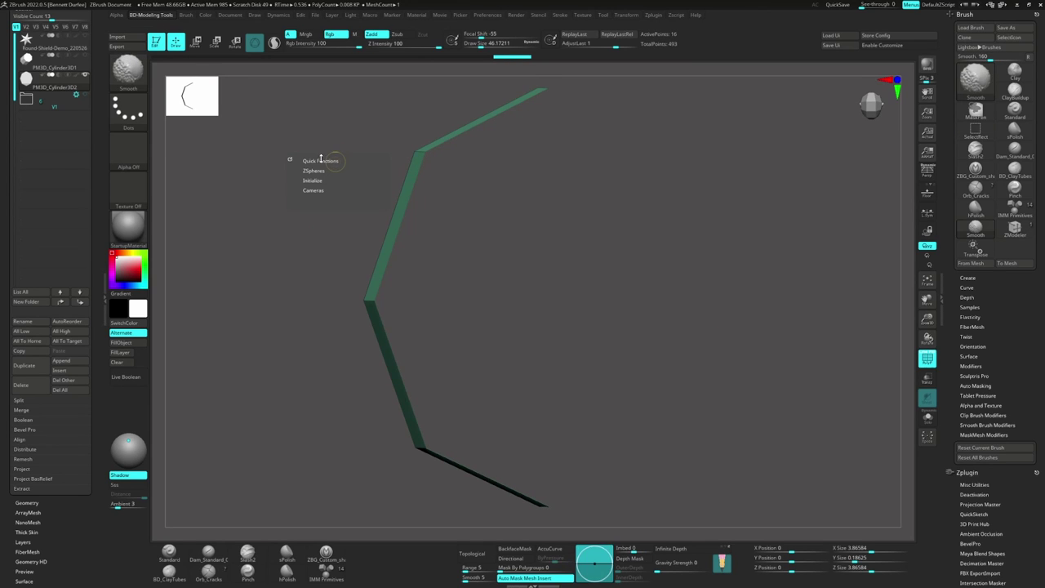
shift+click(321, 161)
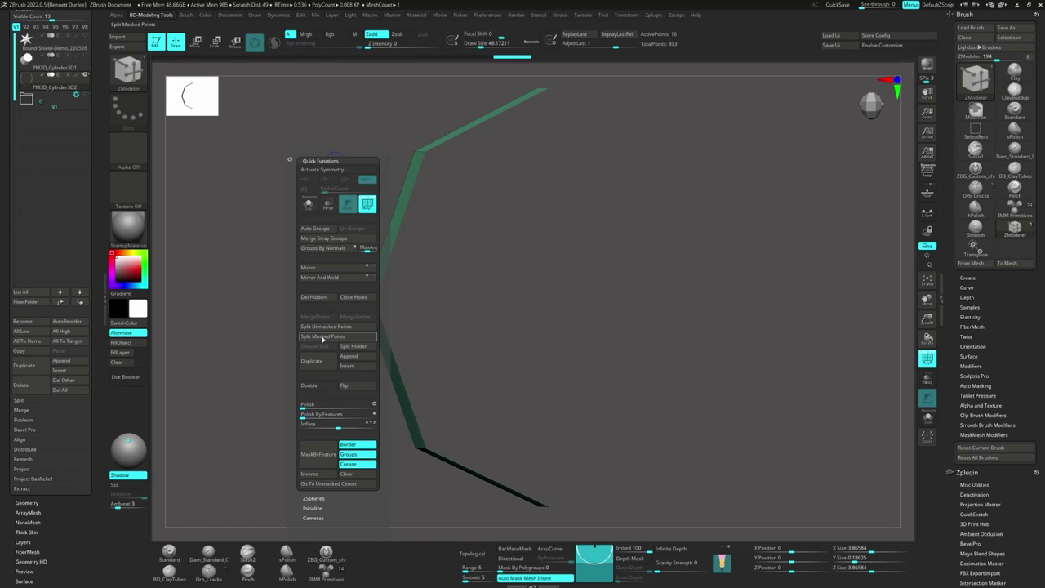
click(350, 347)
click(27, 502)
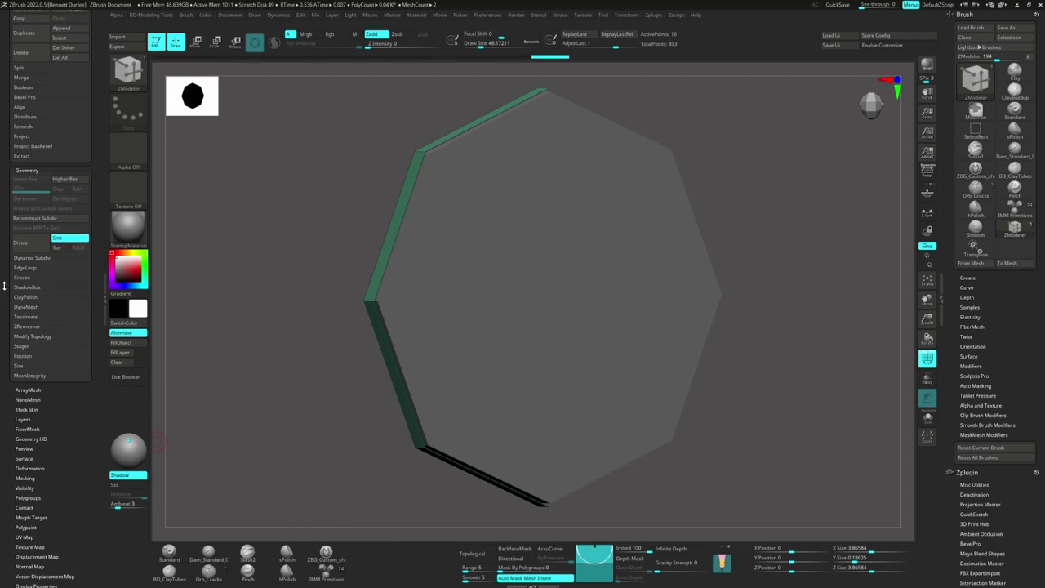
drag(8, 95, 46, 229)
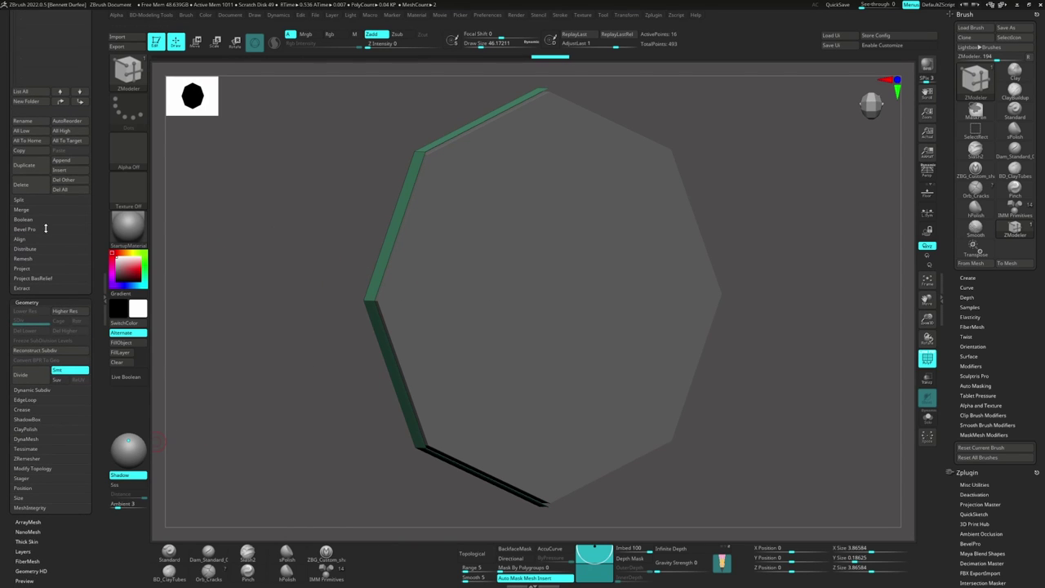
click(16, 200)
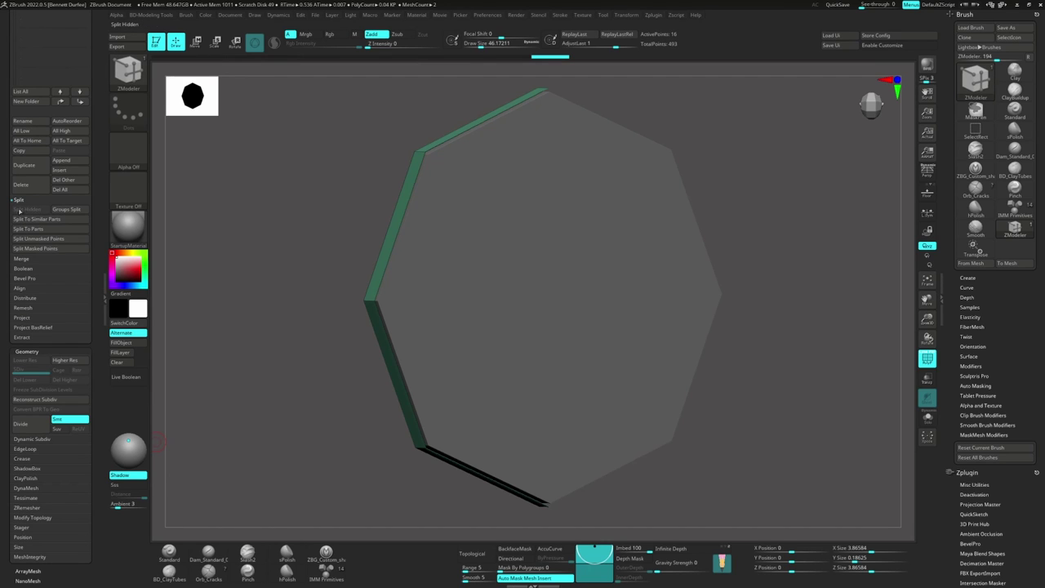
Step: Rename the outer rim subtool to "Outer Ring"
drag(384, 92, 395, 112)
ctrl+shift+click(378, 187)
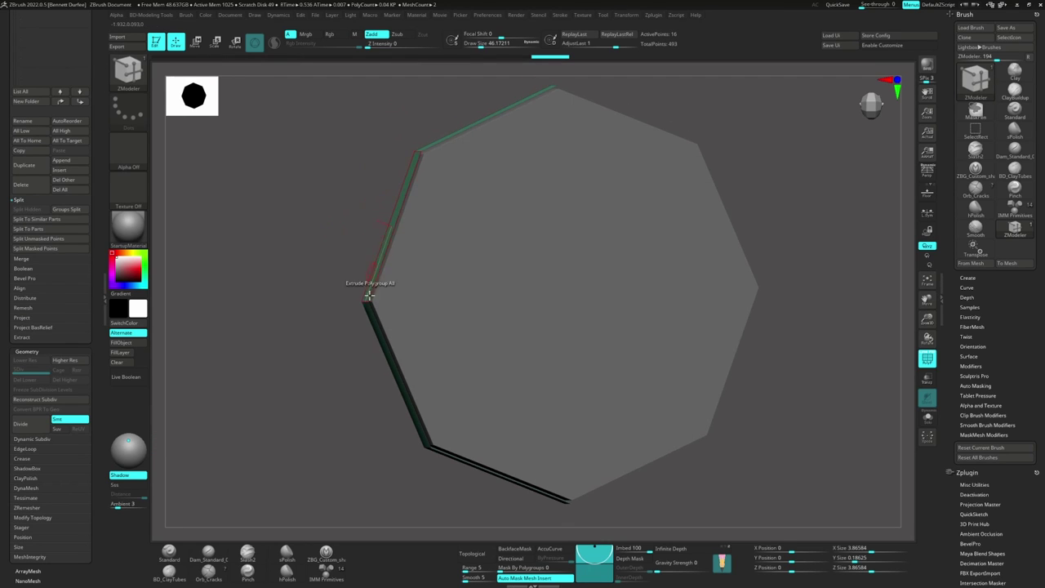
drag(347, 191, 368, 188)
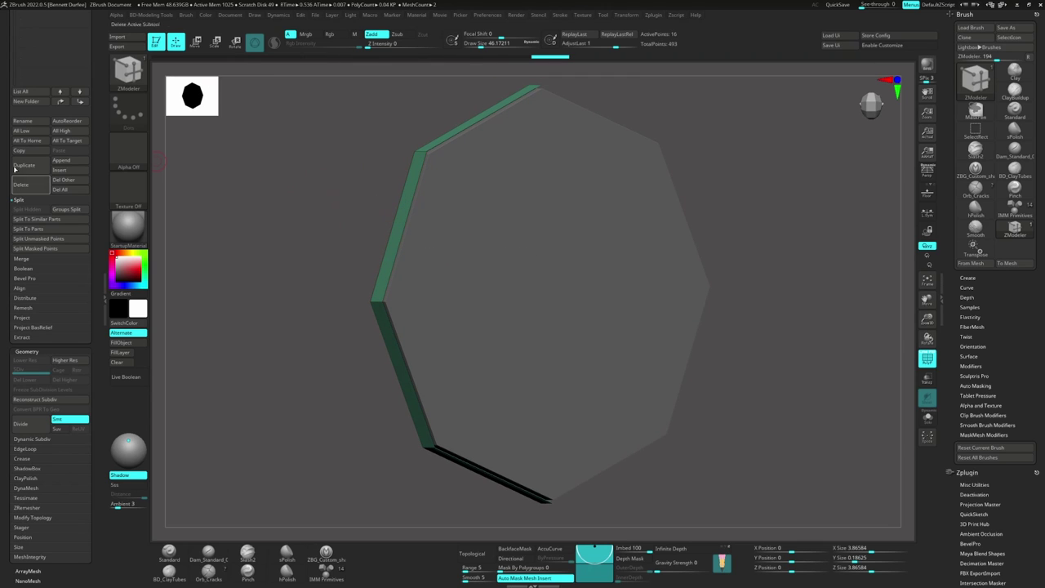
drag(3, 135, 5, 231)
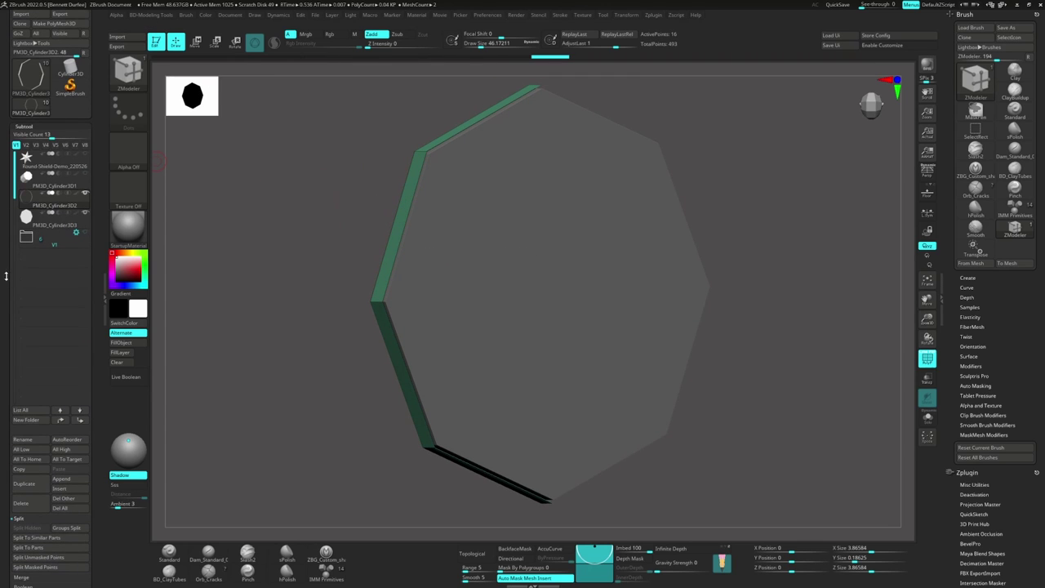
drag(5, 278, 5, 252)
click(22, 408)
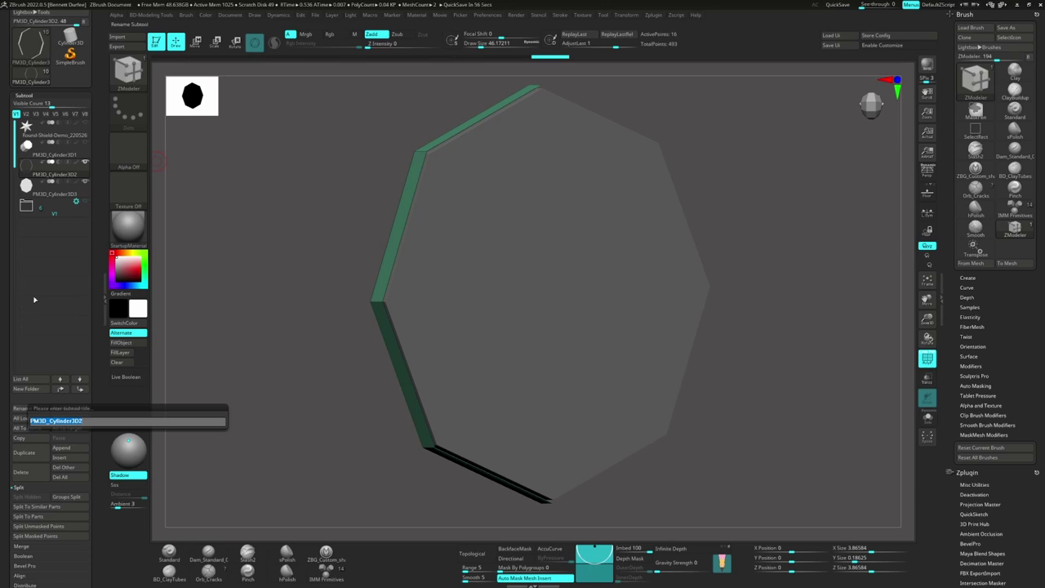
text(O)
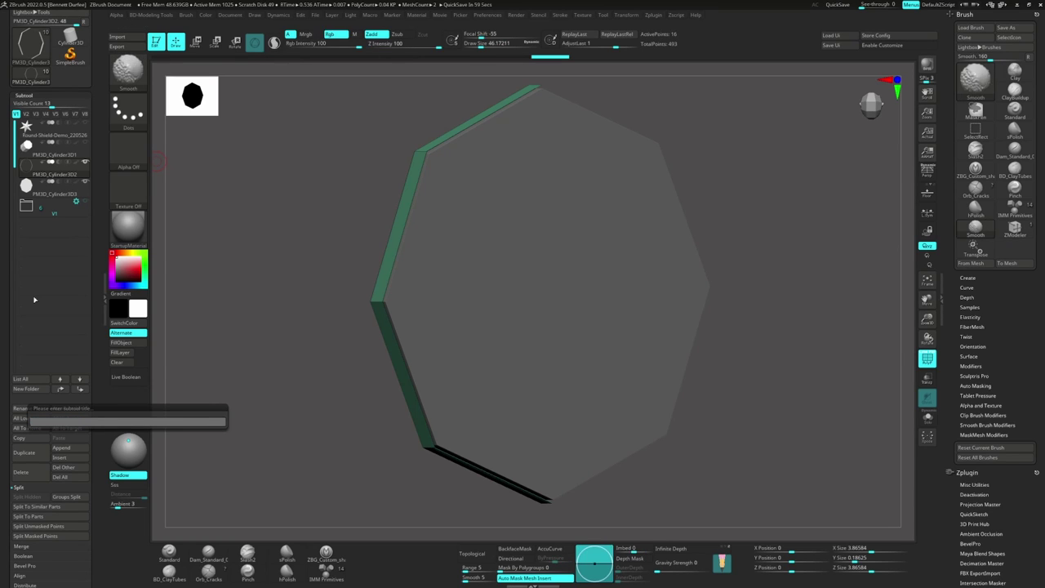
text(Outer Ring)
key(Return)
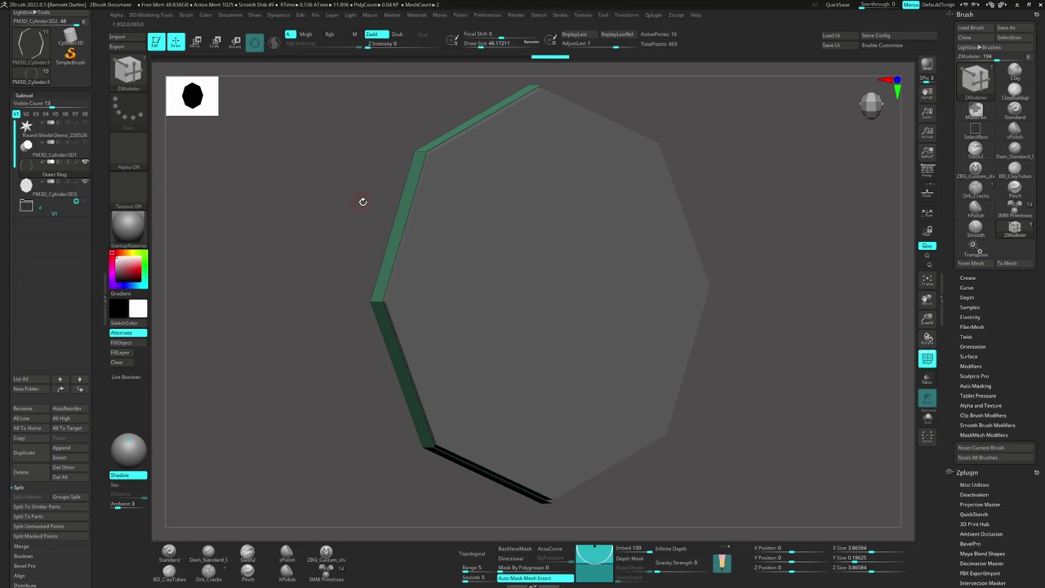
Step: Extrude the ring's whole polygroup inward to turn the open strip into a solid ring
drag(364, 229, 285, 312)
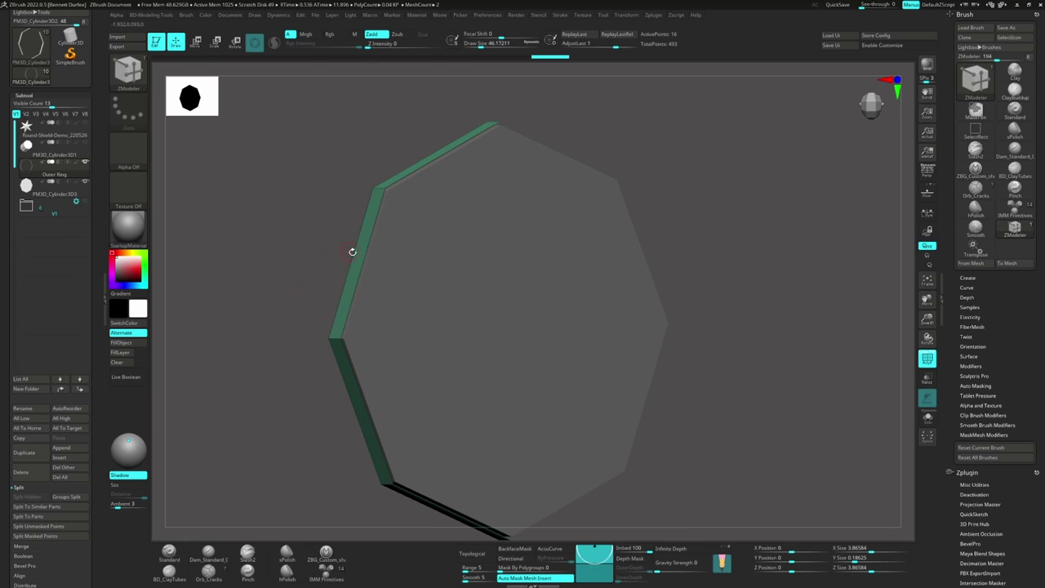
right_drag(364, 254, 359, 247)
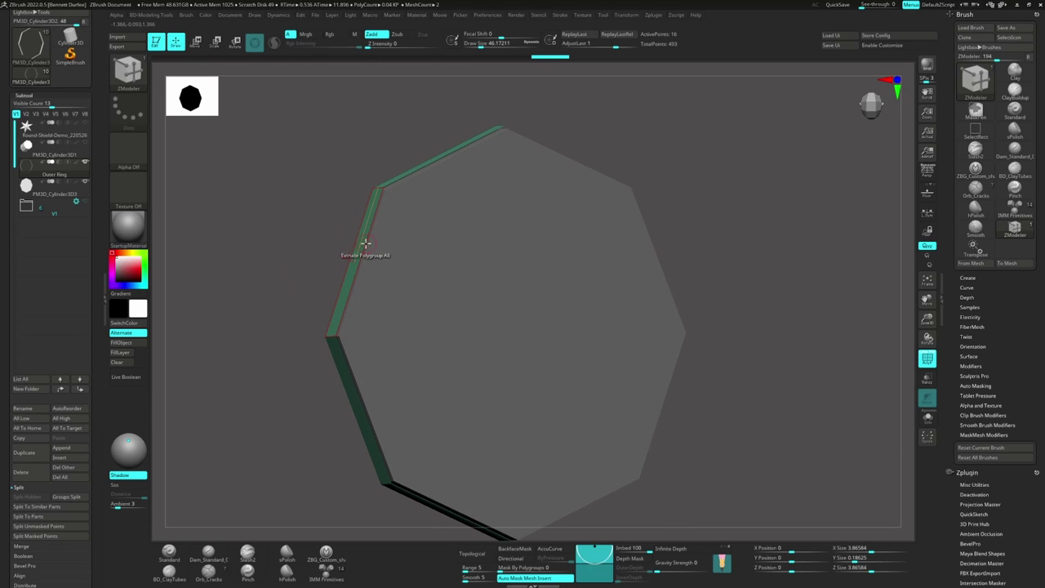
click(365, 247)
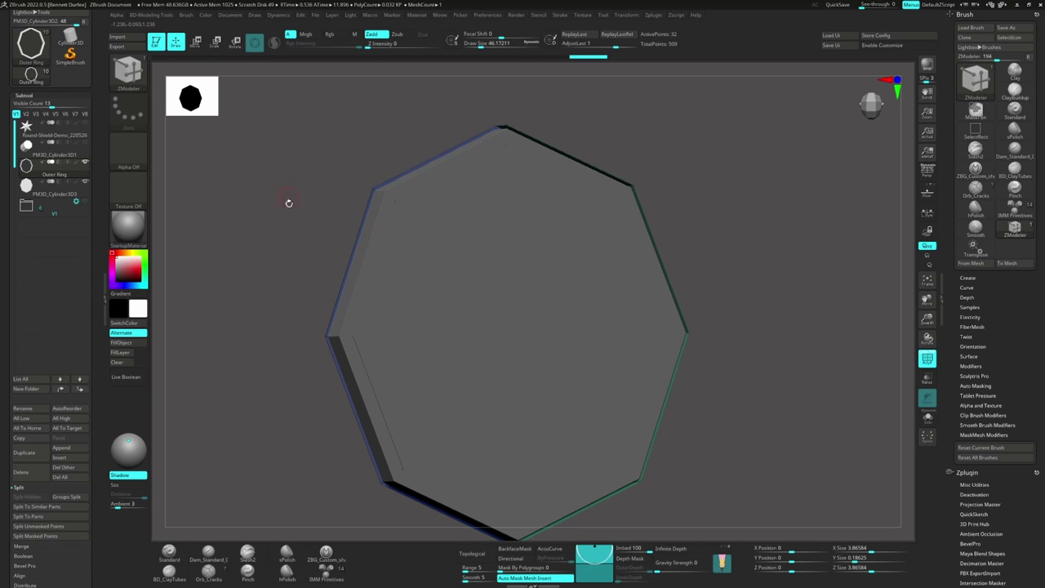
mouse_move(309, 229)
mouse_down()
mouse_move(317, 240)
mouse_move(305, 220)
mouse_up()
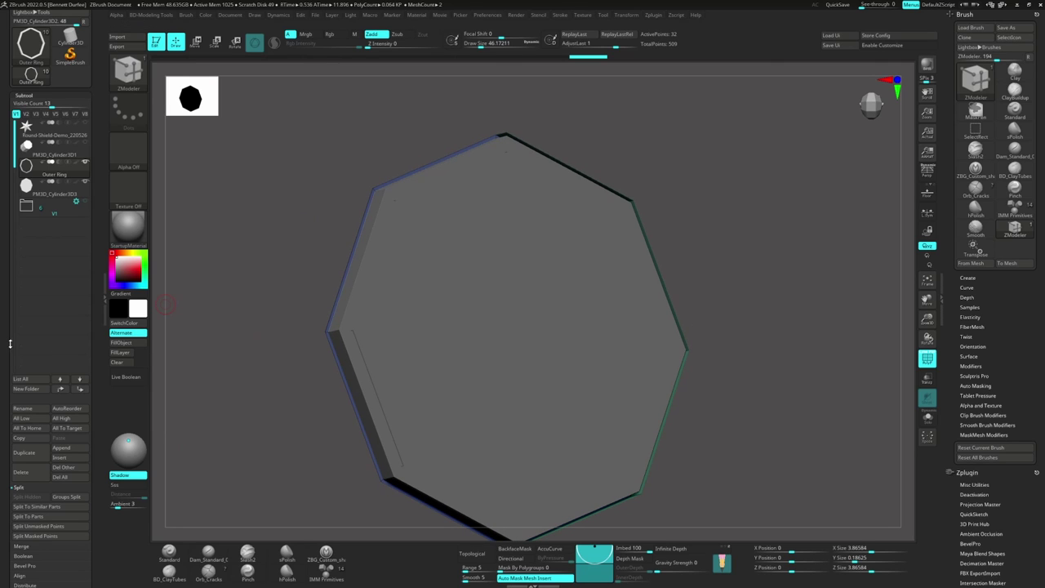
Step: Flip the polygon normals of the Outer Ring so its faces point outward
drag(9, 344, 0, 211)
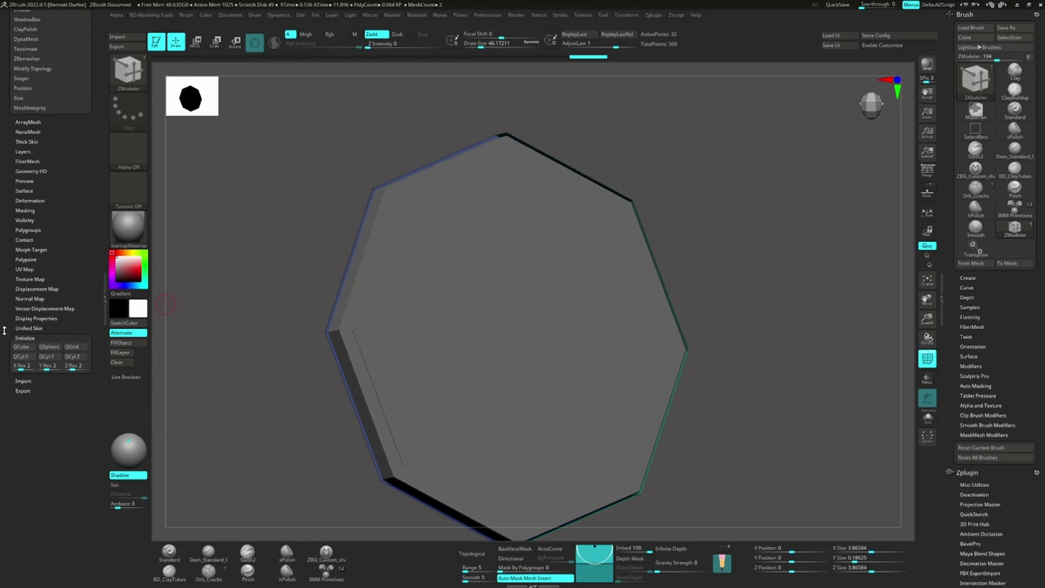
click(30, 337)
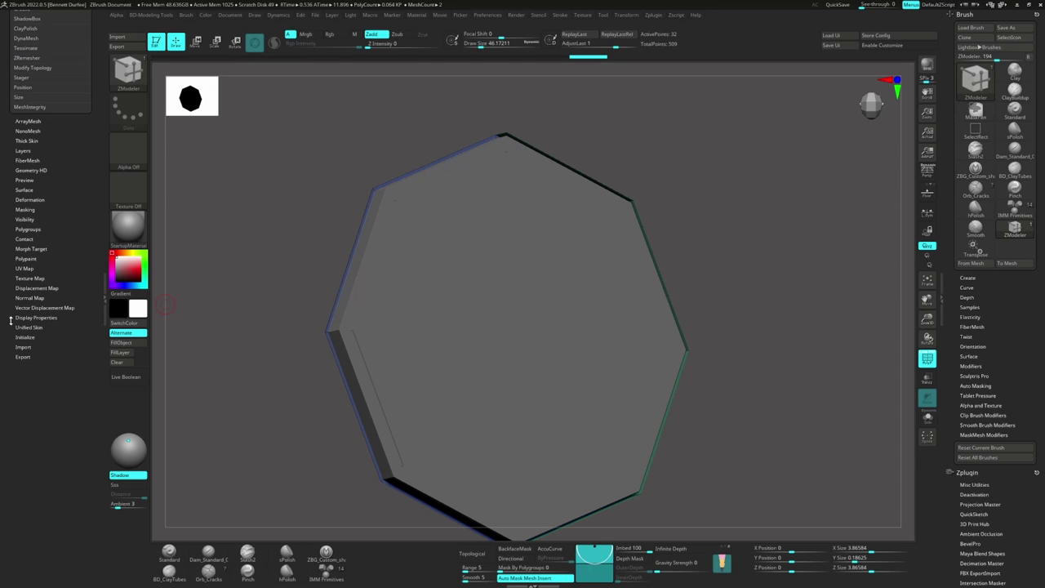
click(38, 318)
click(73, 348)
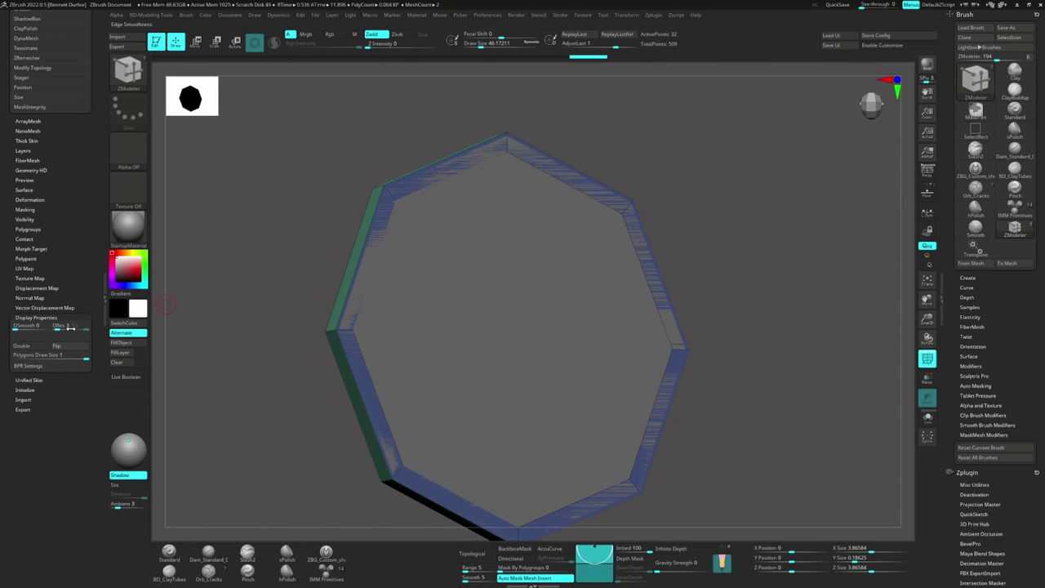
Step: Solo the Outer Ring and examine its inner and outer faces from several angles, ending with all visible subtools shown in side view
mouse_move(322, 173)
mouse_down()
mouse_move(343, 181)
mouse_move(324, 189)
mouse_up()
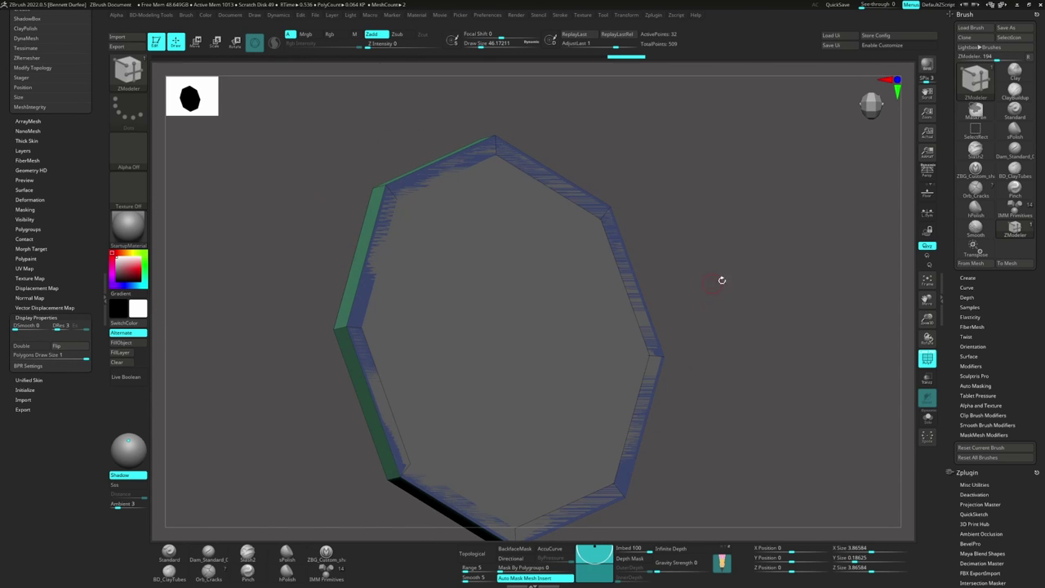
drag(736, 248, 439, 236)
click(928, 418)
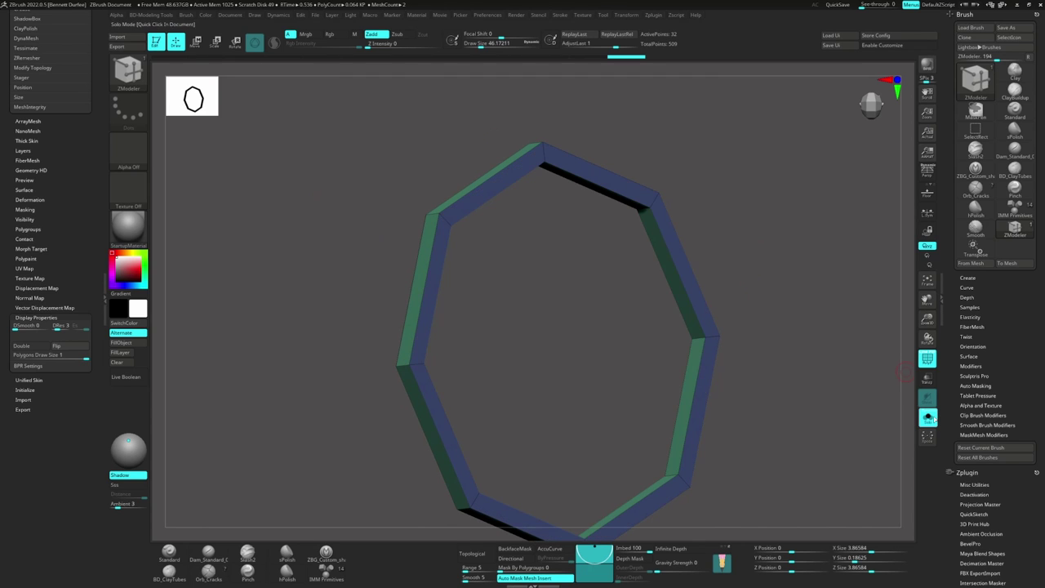
drag(886, 352, 808, 239)
drag(553, 250, 557, 300)
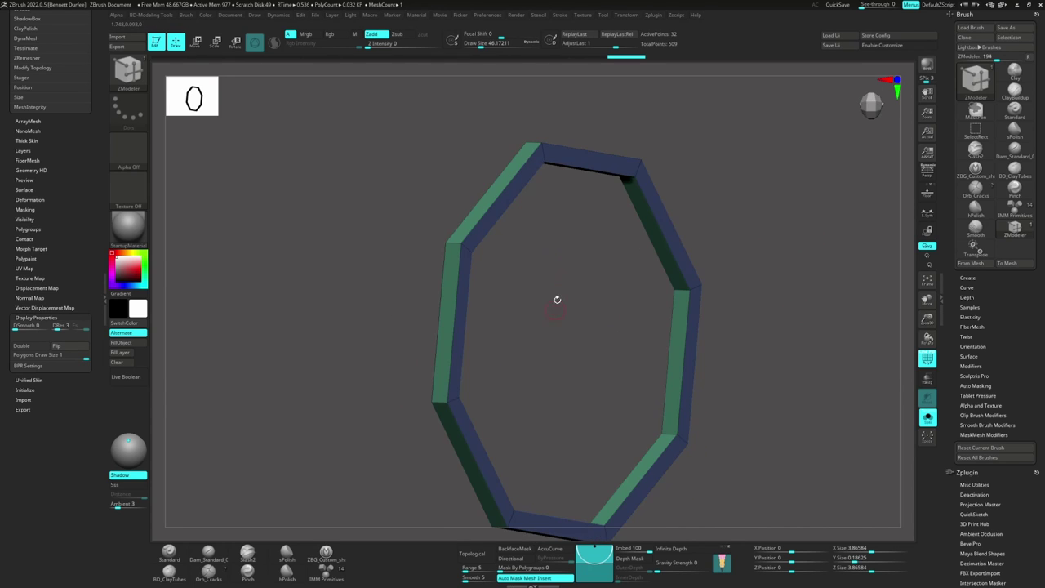
drag(353, 226, 323, 197)
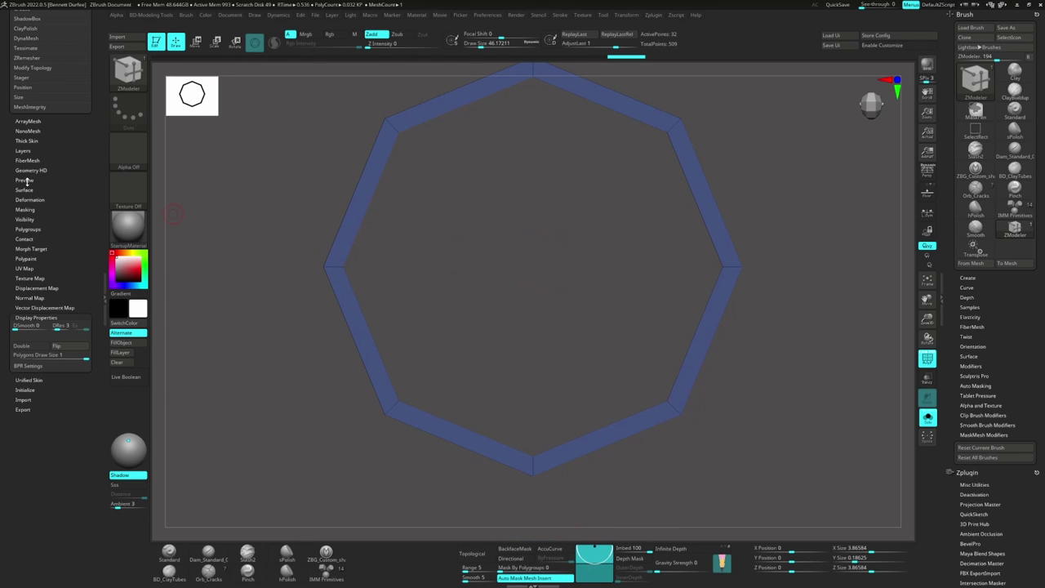
scroll(3, 155, up, 5)
alt+drag(427, 142, 444, 196)
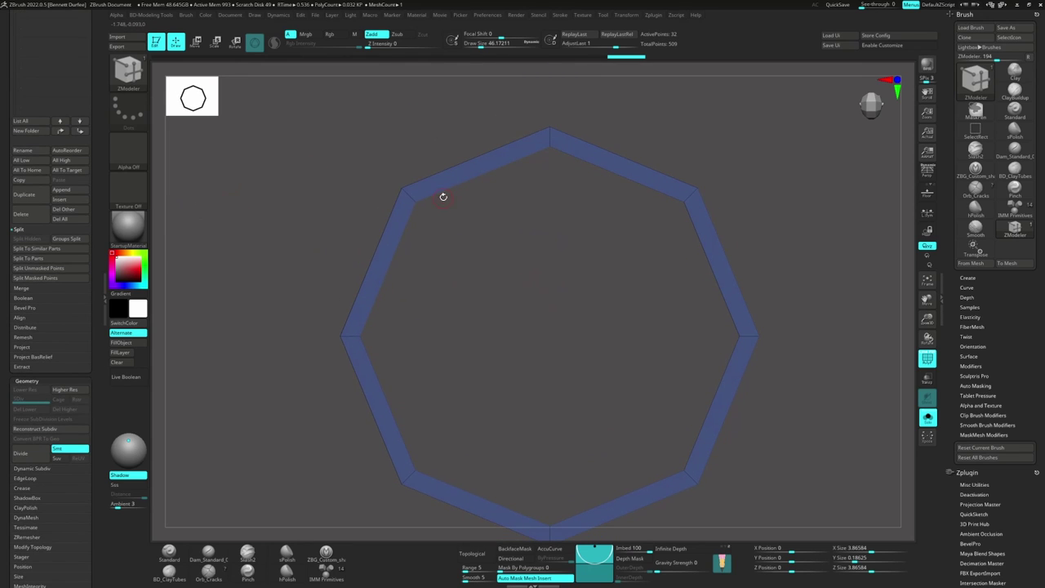
drag(5, 152, 7, 188)
drag(322, 223, 347, 229)
drag(957, 407, 460, 207)
Step: Scale the Outer Ring up along Y to a thickness of about 0.26, and return to draw mode
key(w)
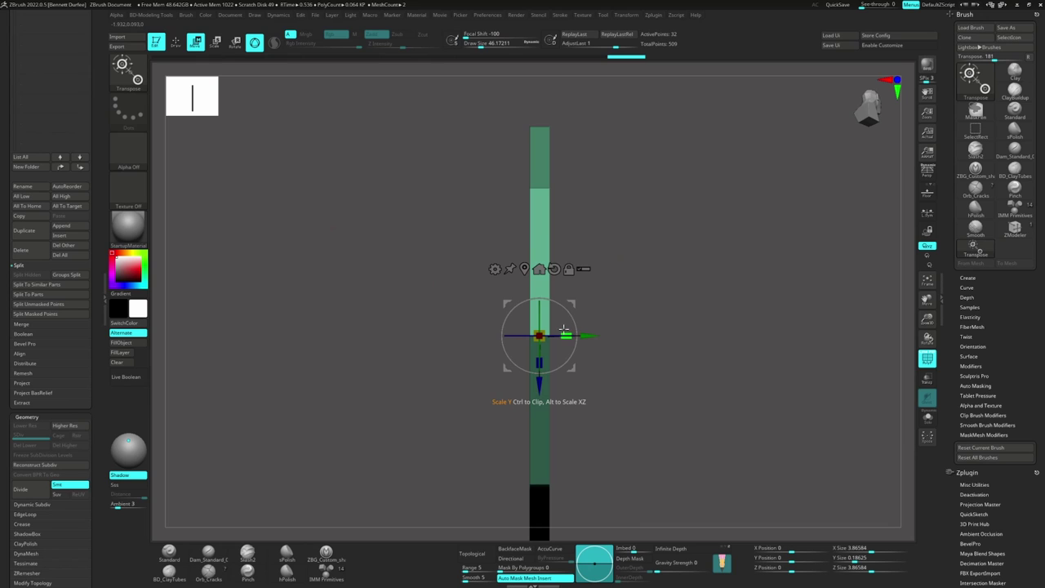
drag(566, 334, 649, 354)
drag(490, 269, 431, 197)
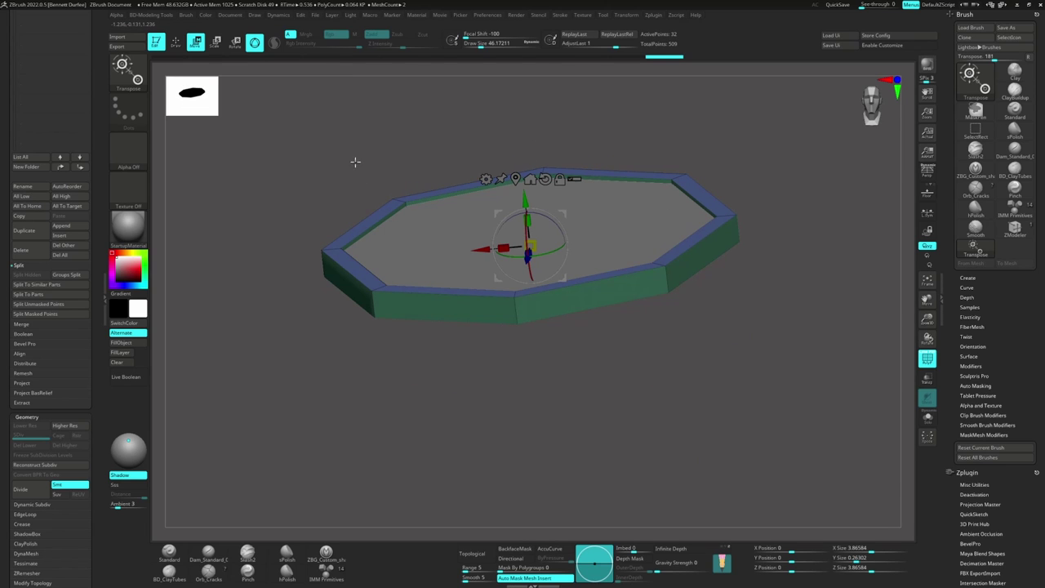
drag(355, 162, 338, 209)
key(q)
alt+drag(217, 173, 269, 264)
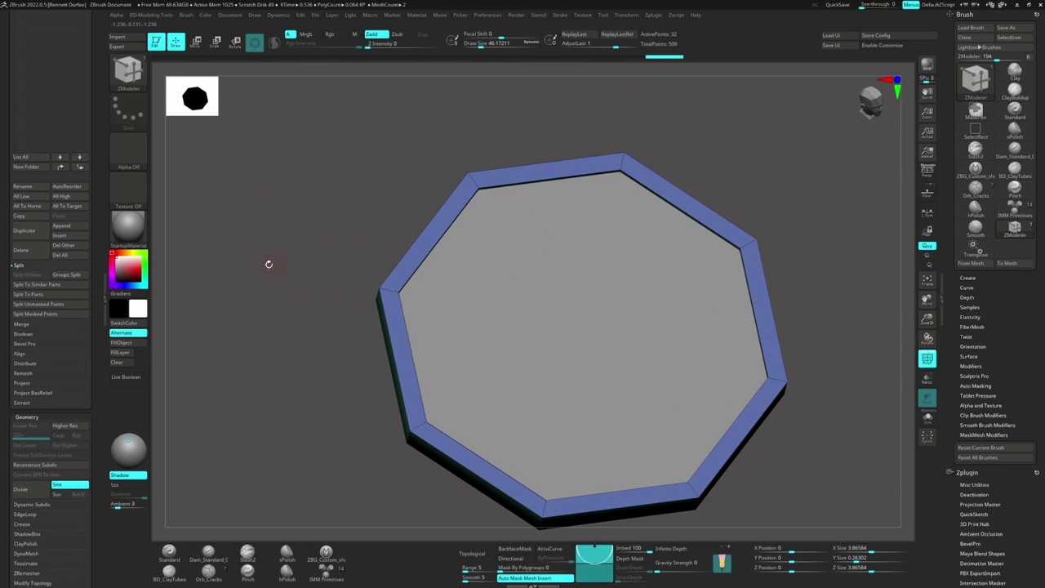
Step: Rename the inner disc subtool to "Wooden-inner" and the first cylinder subtool to "Bolt"
scroll(24, 212, up, 8)
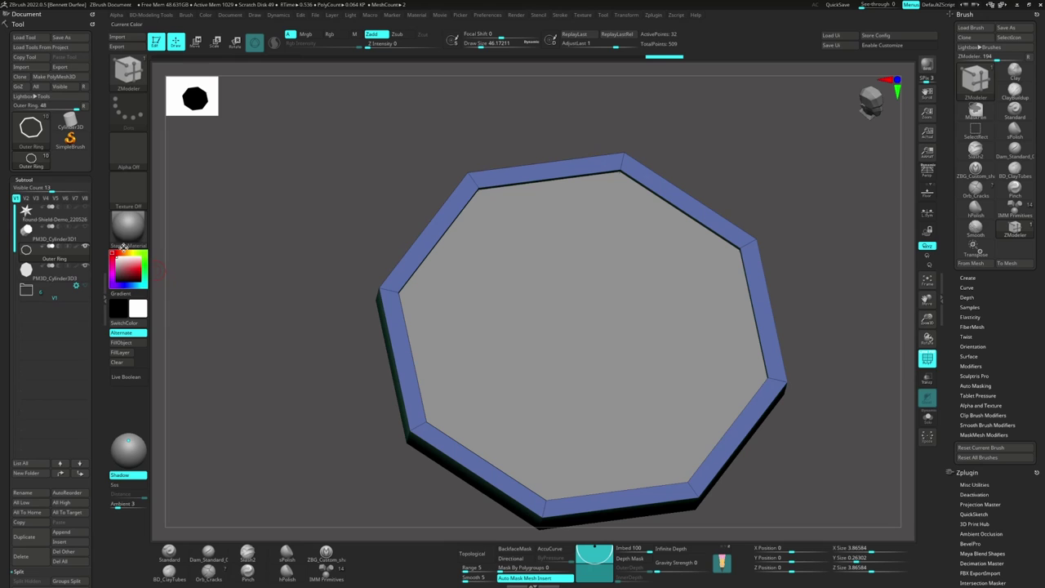
click(26, 280)
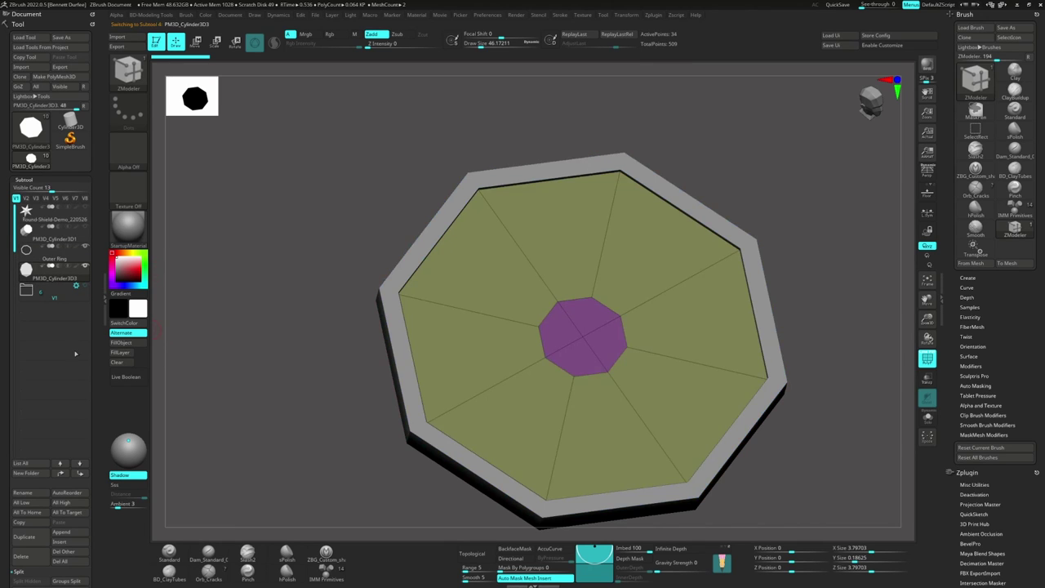
shift+drag(343, 245, 336, 243)
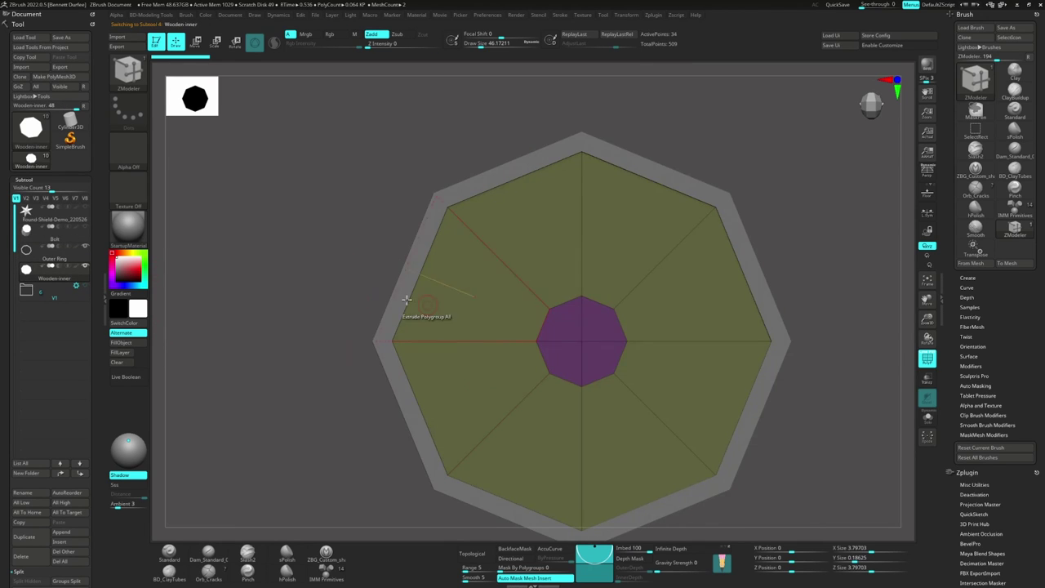
Step: Reduce the brush draw size to about 34.8 and make the Bolt subtool active
mouse_move(303, 335)
alt+mouse_down()
mouse_move(273, 260)
mouse_move(290, 227)
alt+mouse_up()
key(s)
click(29, 256)
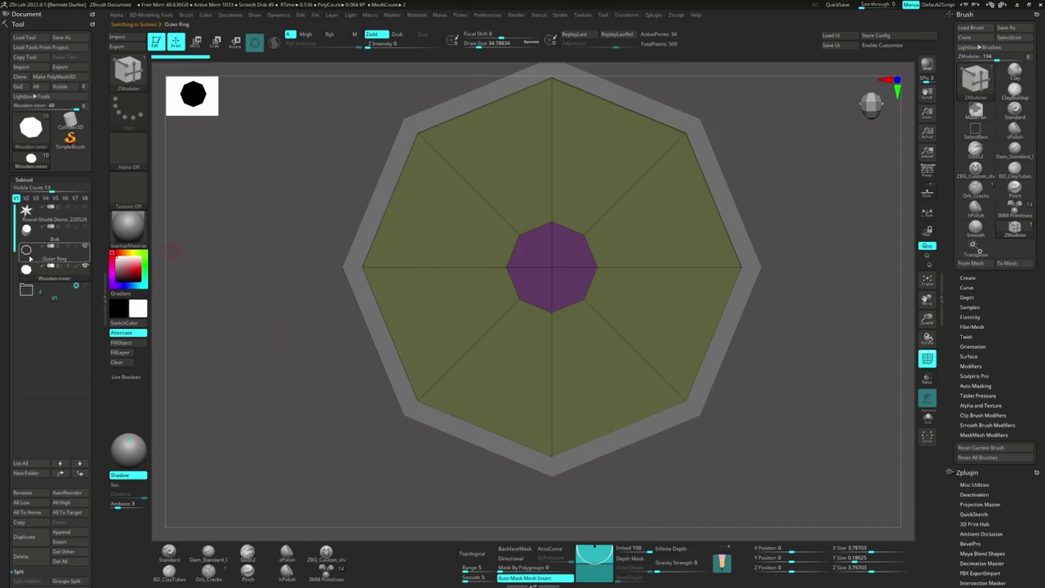
key(alt+Up)
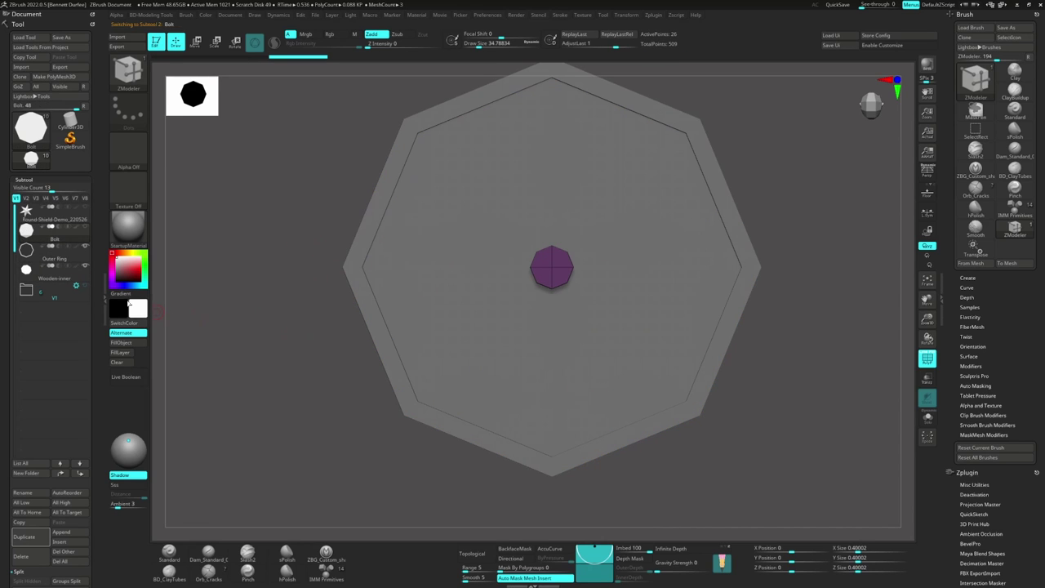
Step: Switch between the Outer Ring, Bolt and Wooden-inner subtools and examine the shield's face and rim from several angles
key(alt+Down)
key(alt+Down)
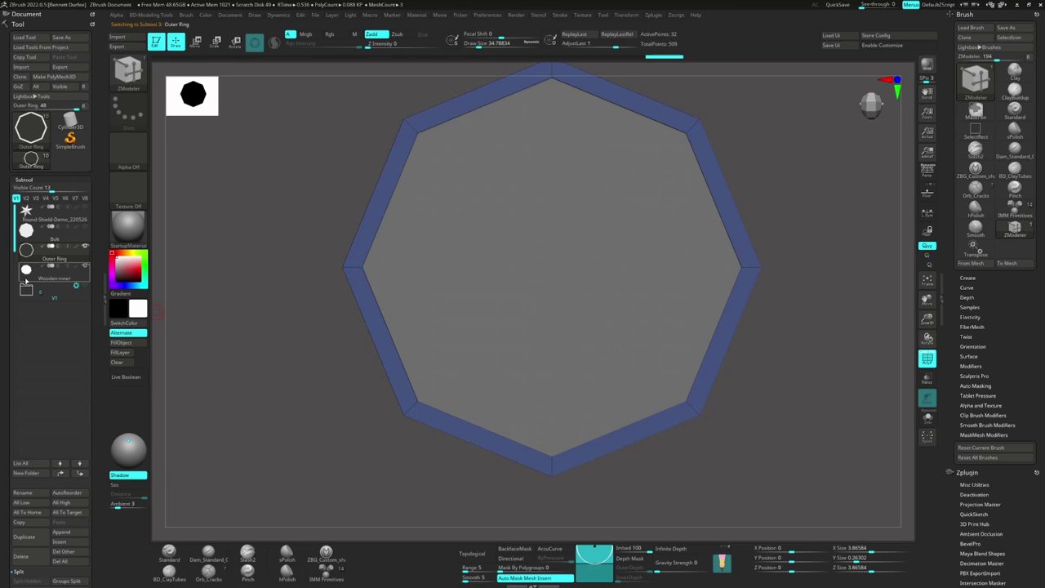
click(24, 237)
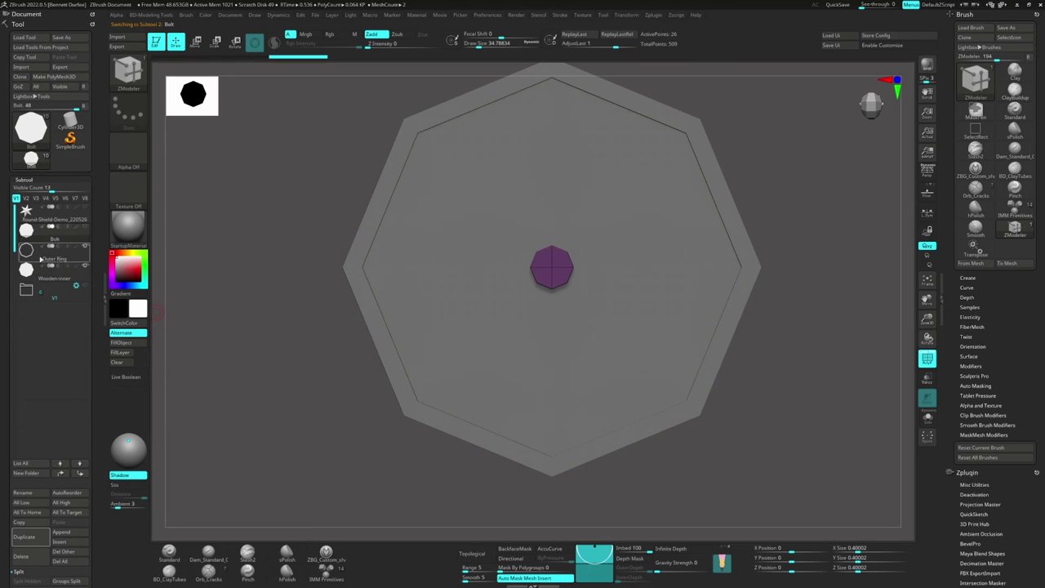
click(32, 276)
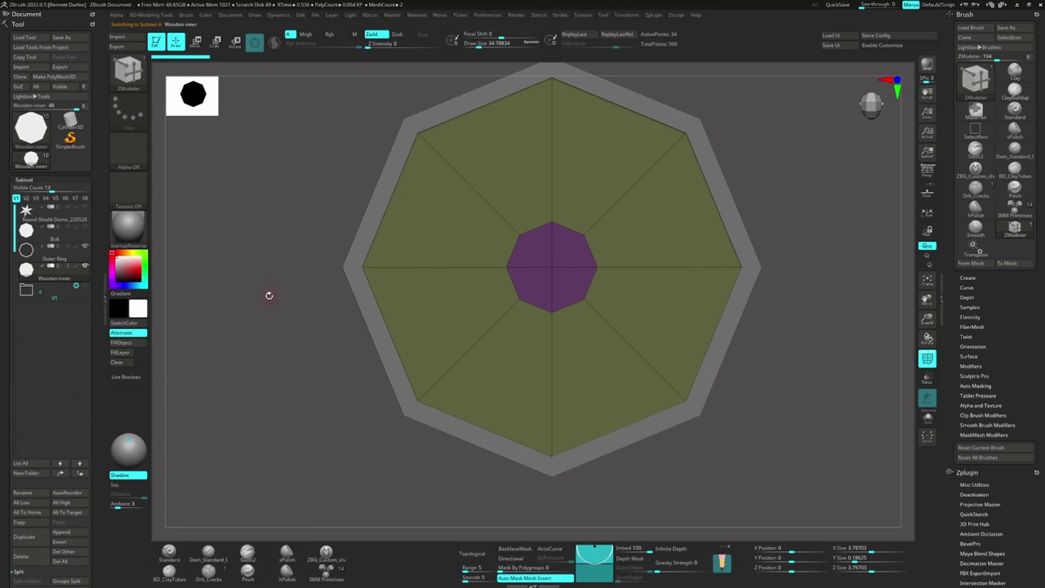
drag(277, 282, 322, 282)
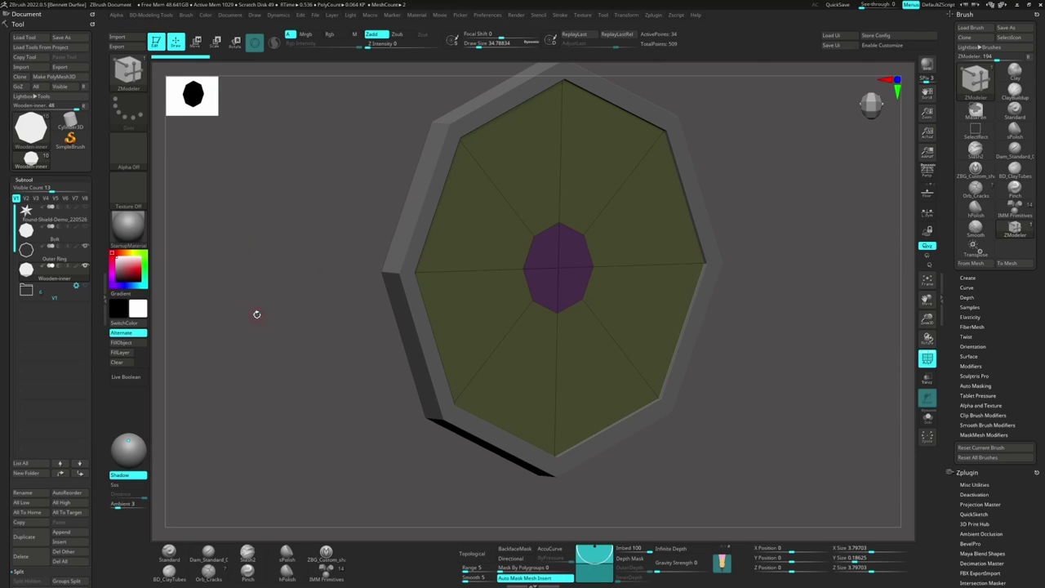
drag(264, 294, 297, 299)
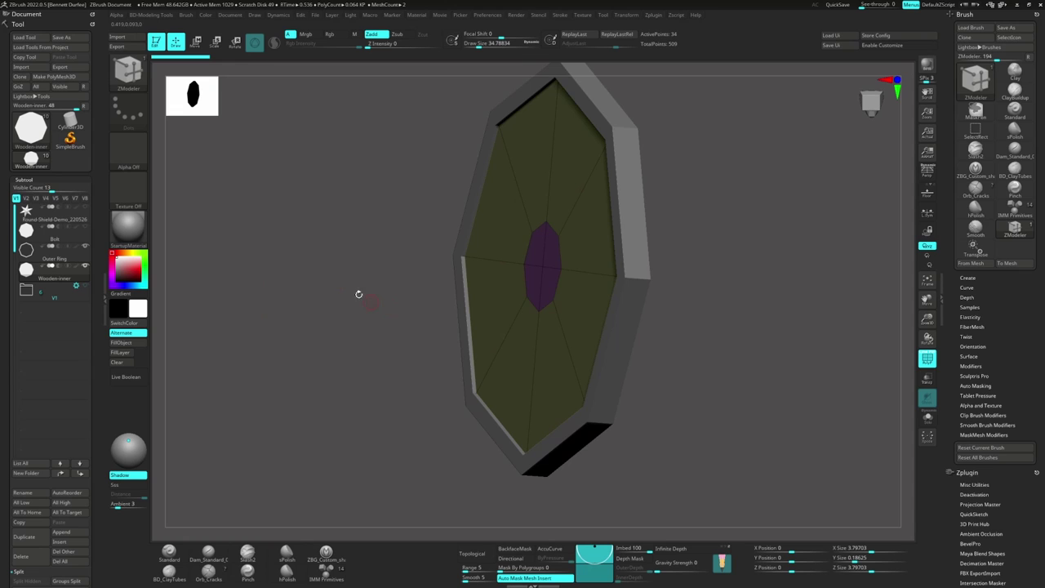
drag(328, 264, 320, 268)
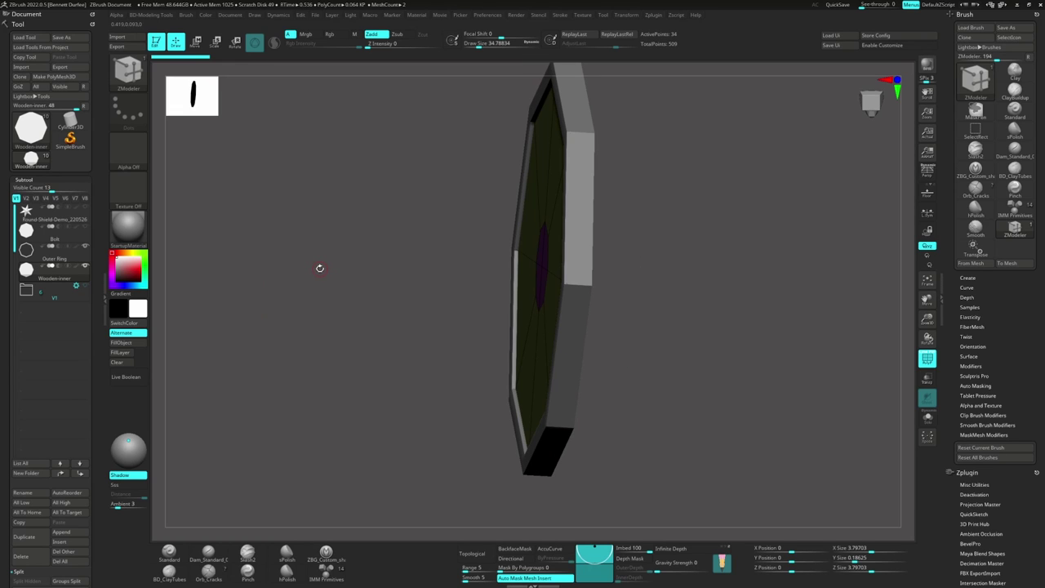
drag(459, 293, 439, 303)
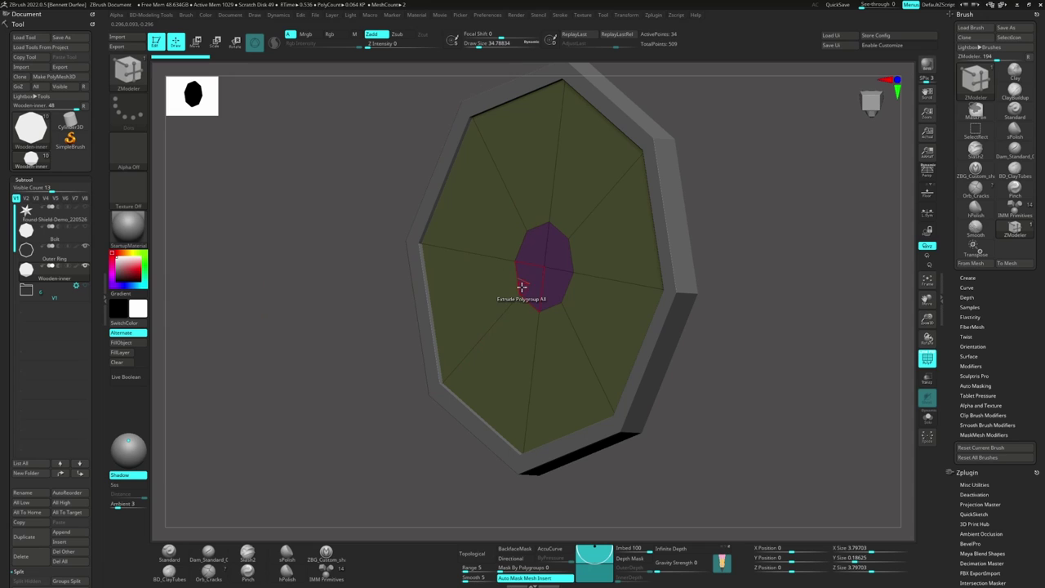
right_drag(474, 286, 296, 288)
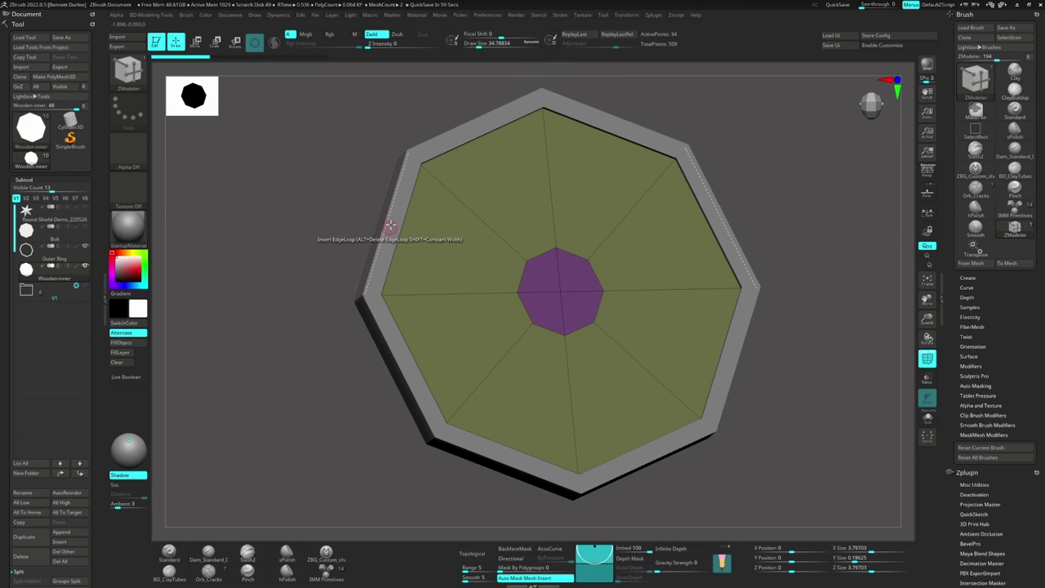
alt+click(383, 268)
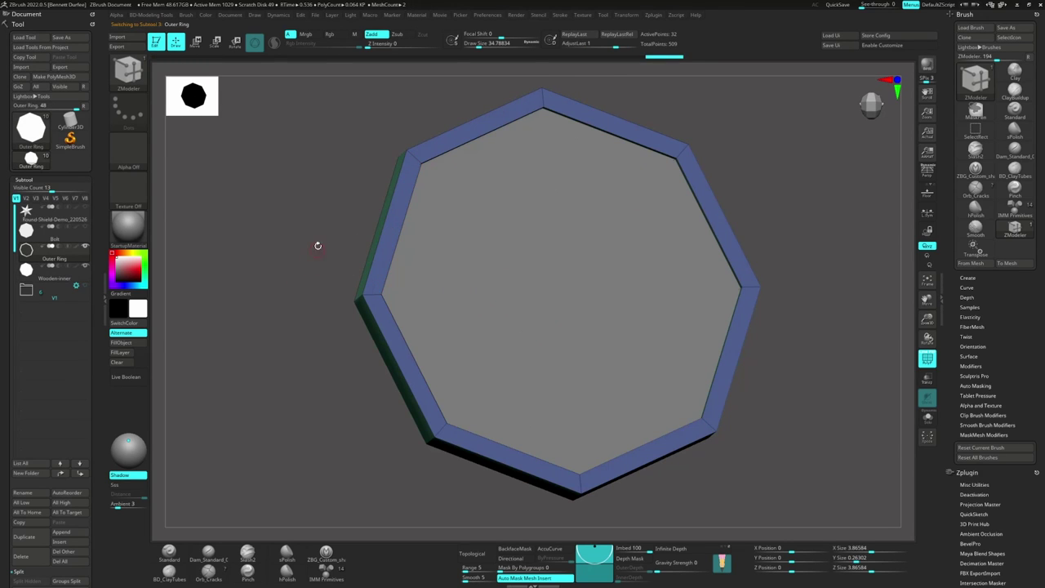
alt+click(441, 297)
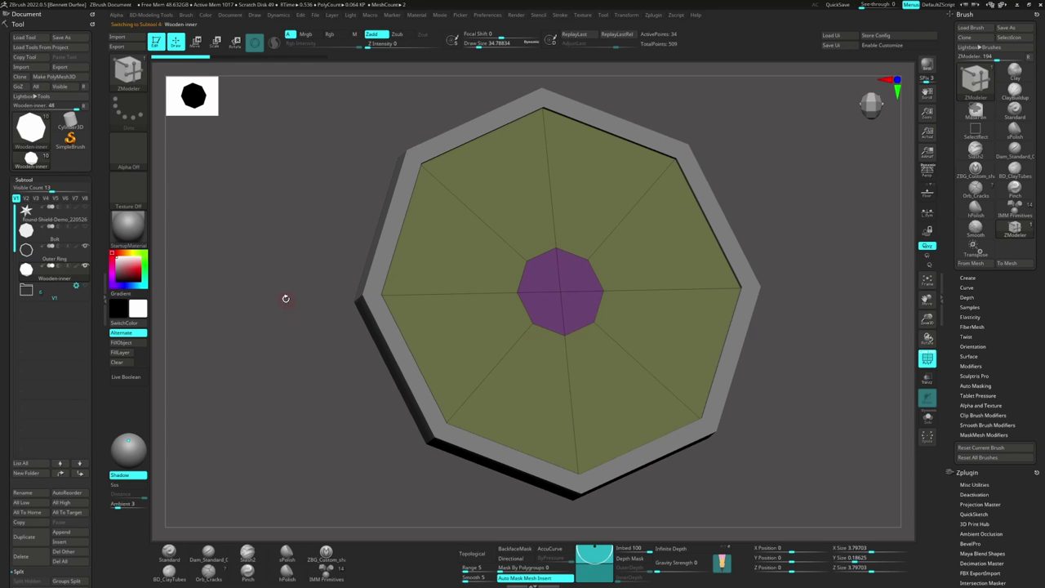
Step: Reduce the brush draw size to about 18.5 with the Wooden-inner subtool active
mouse_move(258, 259)
mouse_down()
mouse_move(303, 273)
mouse_move(238, 322)
mouse_move(358, 317)
mouse_move(329, 330)
mouse_up()
alt+right_drag(266, 378, 472, 368)
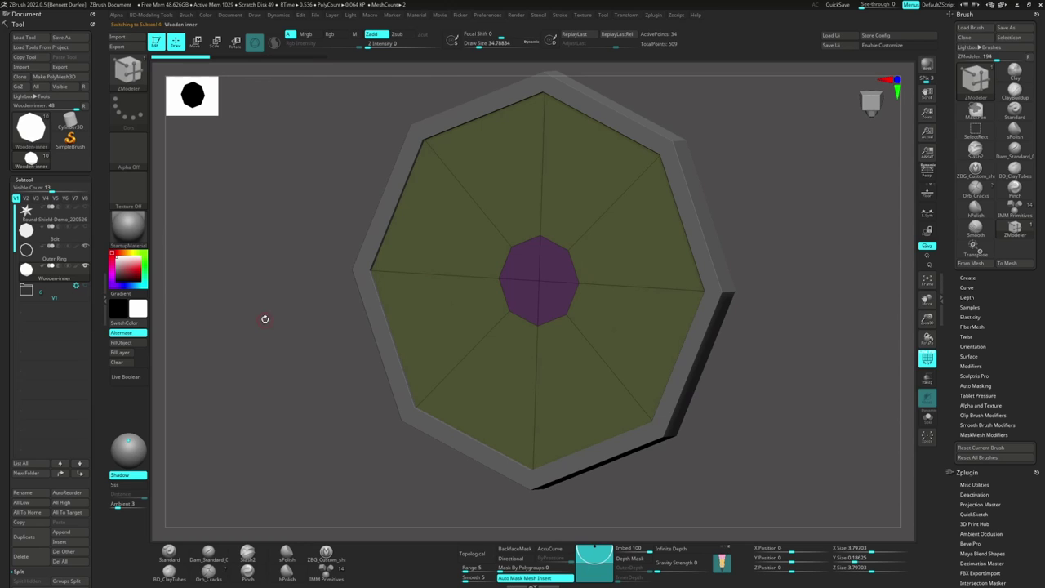
key(s)
drag(264, 321, 258, 320)
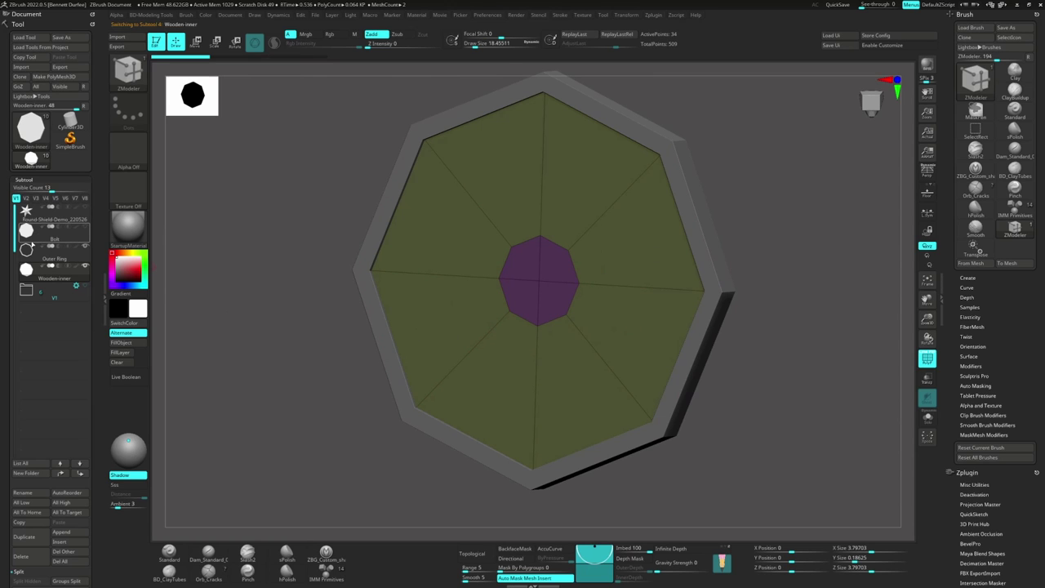
Step: Duplicate the Bolt subtool and rename the copy to "Handle"
mouse_move(26, 249)
click(27, 231)
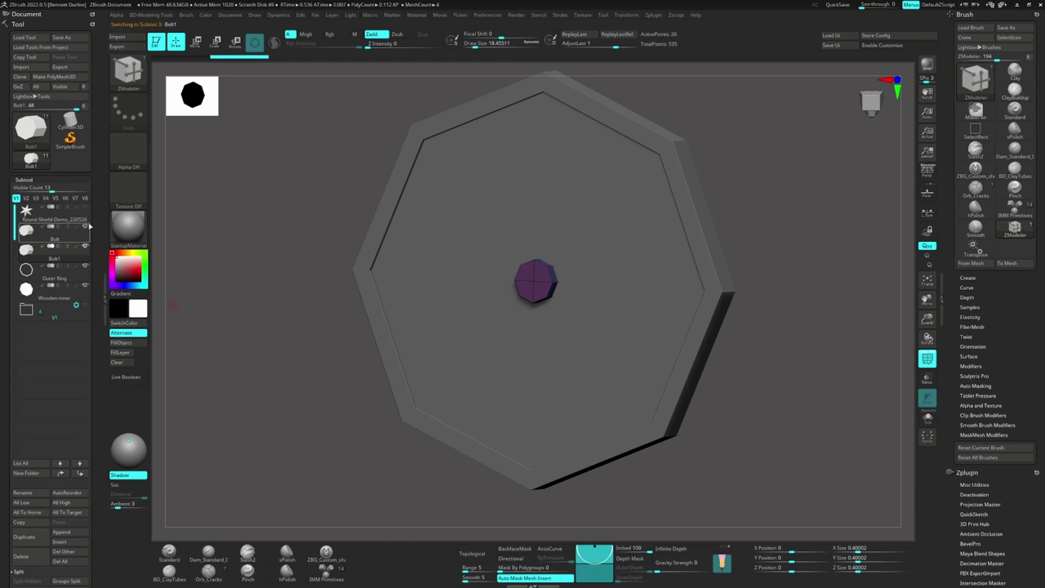
scroll(8, 321, down, 3)
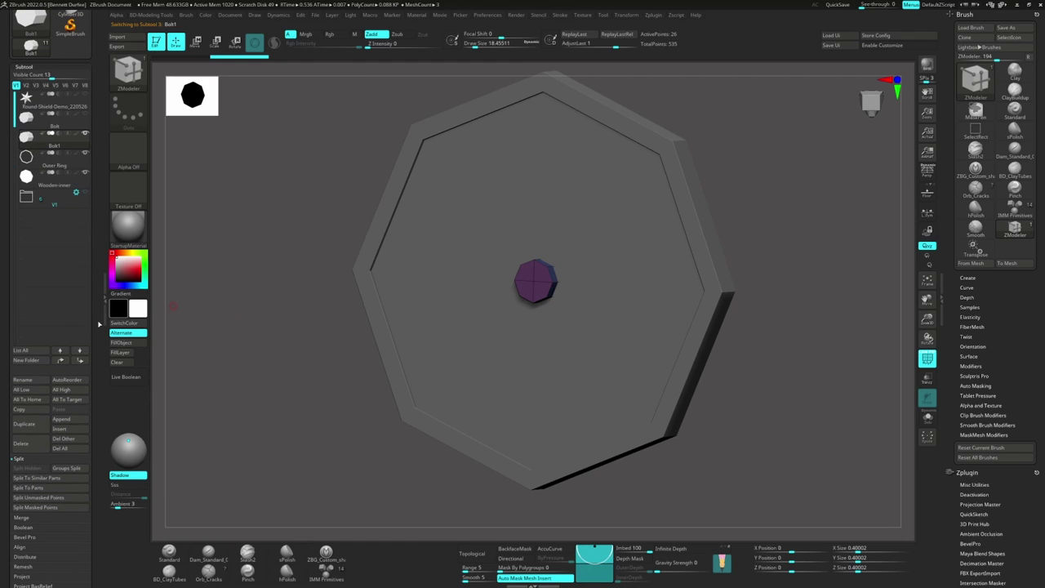
click(31, 381)
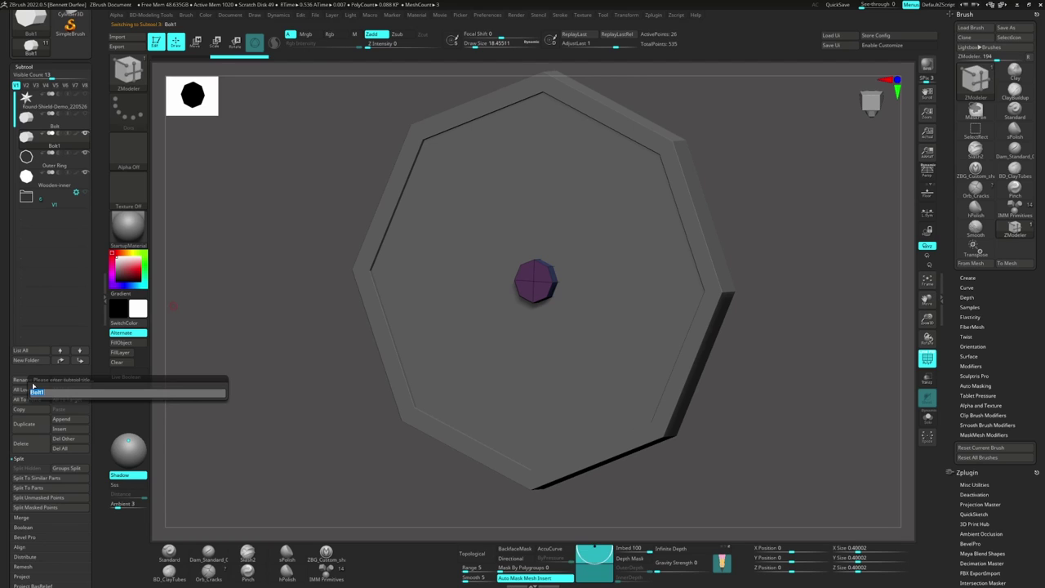
key(BackSpace)
text(Handle)
key(Return)
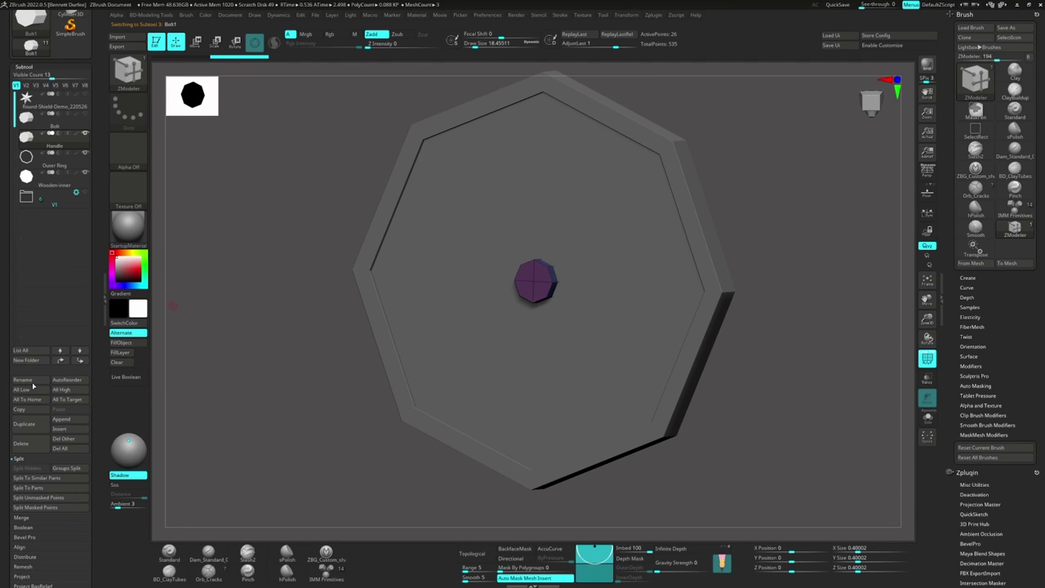
Step: Replace the Handle subtool's cylinder with an initialized QCube at resolution 2 in X, Y and Z
scroll(1, 245, down, 10)
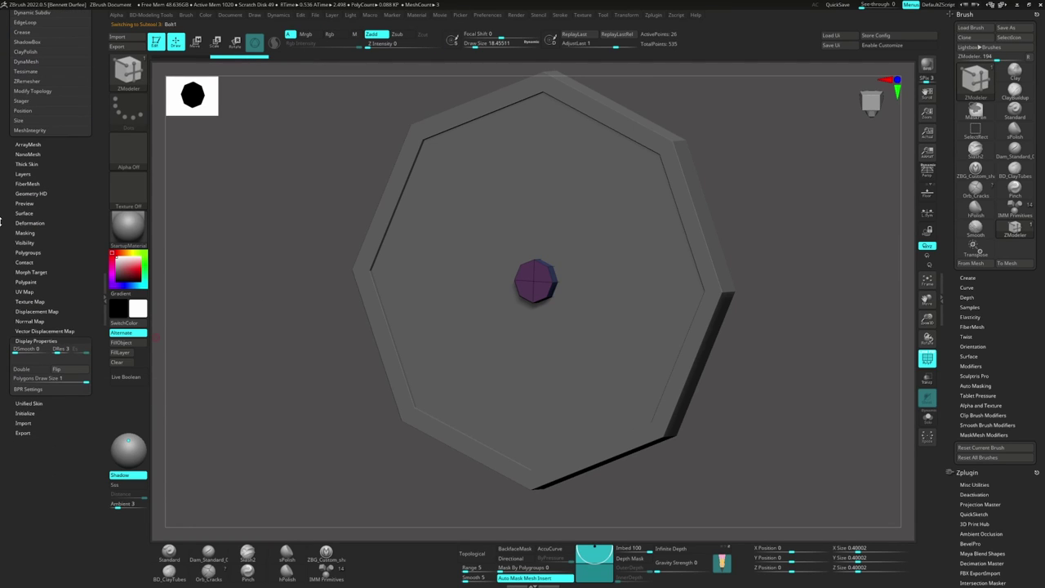
click(25, 413)
click(24, 423)
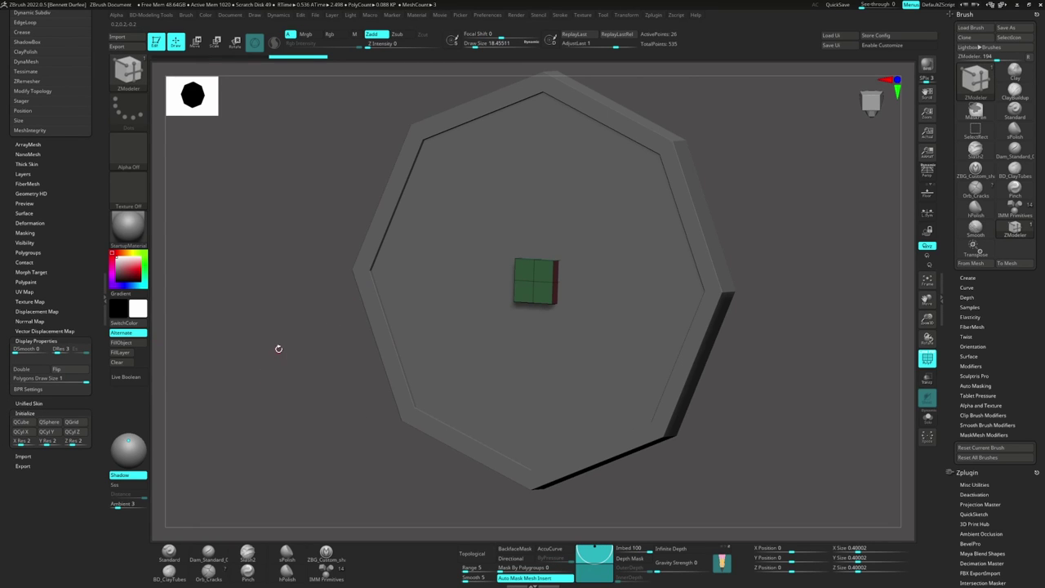
Step: Scale the handle cube into a bar about 3.39 by 0.15 by 0.20 and move it to about 0.14 along Y
drag(283, 319, 301, 338)
shift+right_drag(539, 310, 533, 277)
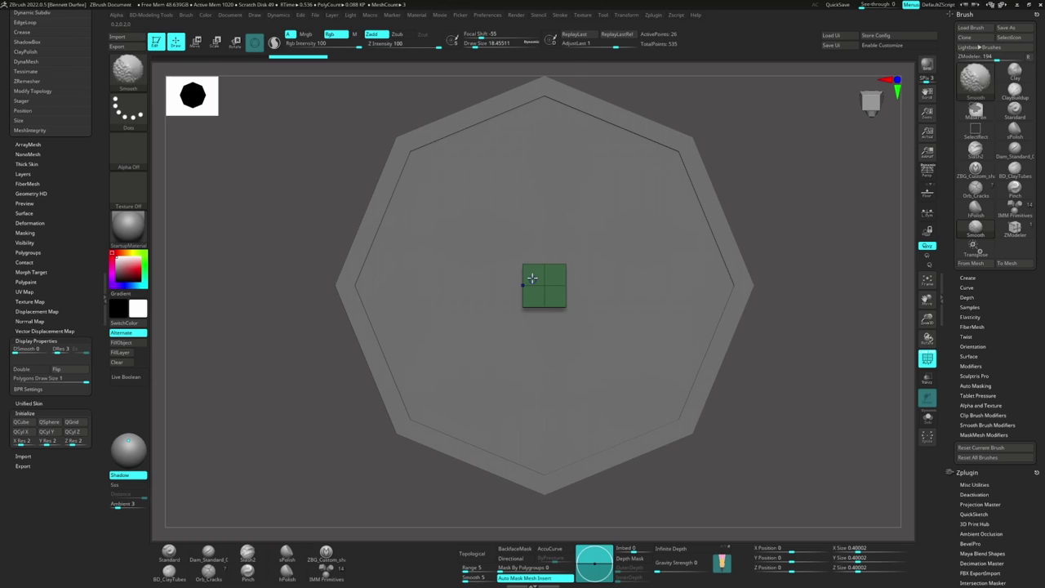
key(w)
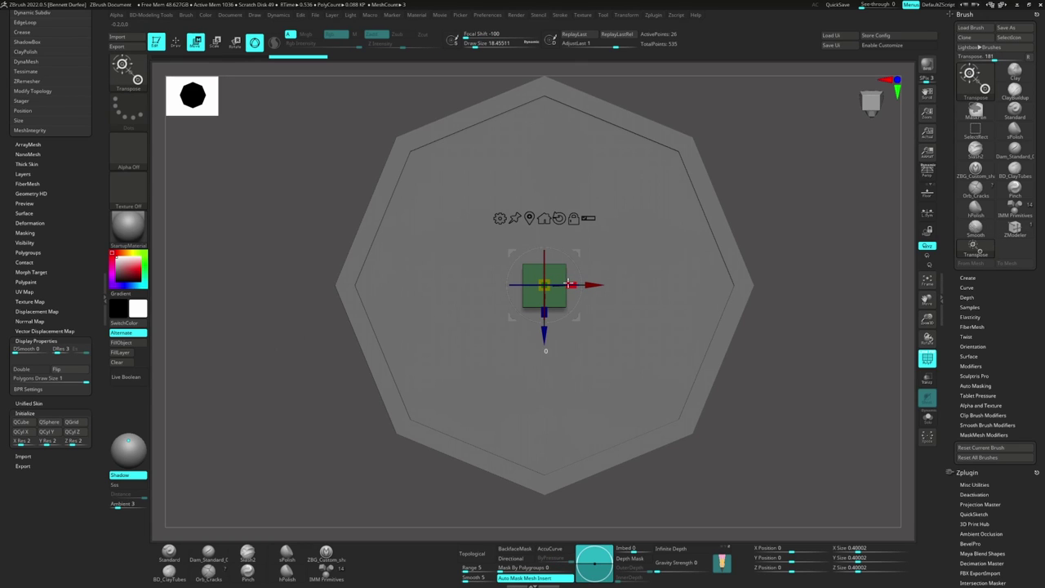
drag(572, 285, 743, 283)
drag(544, 311, 587, 279)
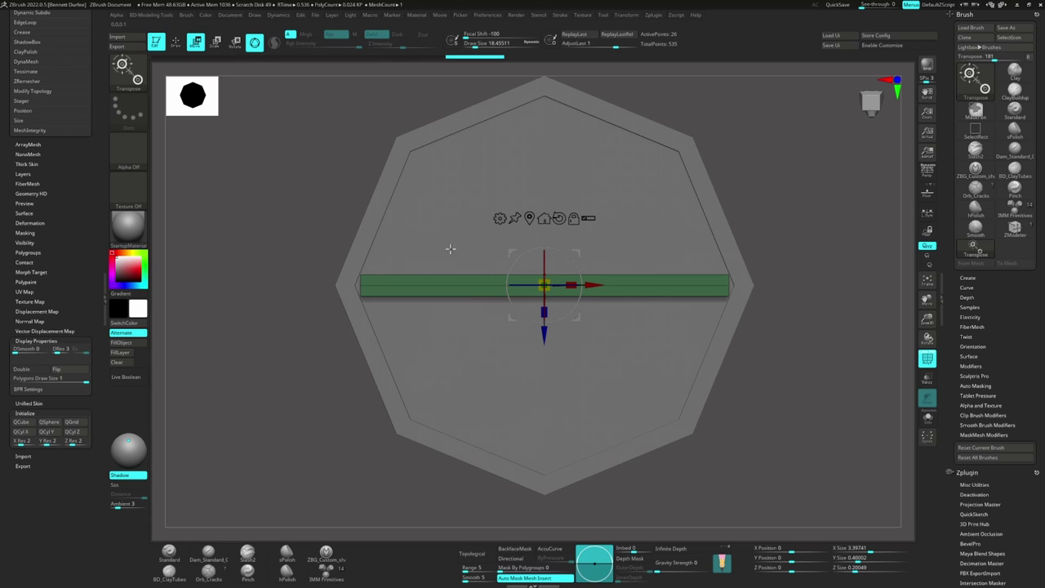
drag(432, 285, 549, 249)
drag(544, 366, 544, 351)
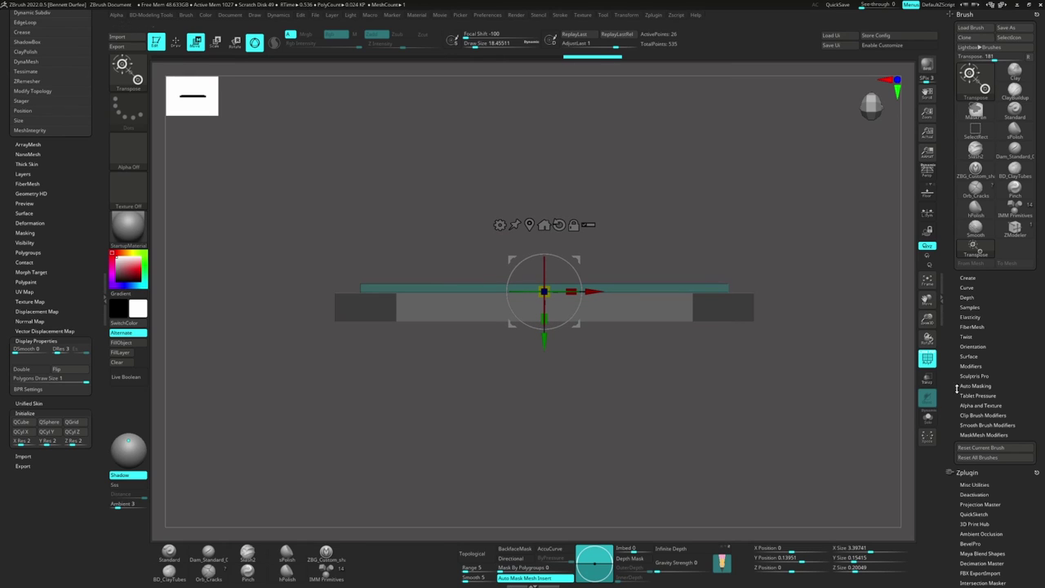
Step: Solo the Handle and delete its lengthwise edge loop with the ZModeler brush
click(928, 417)
key(b)
key(z)
key(m)
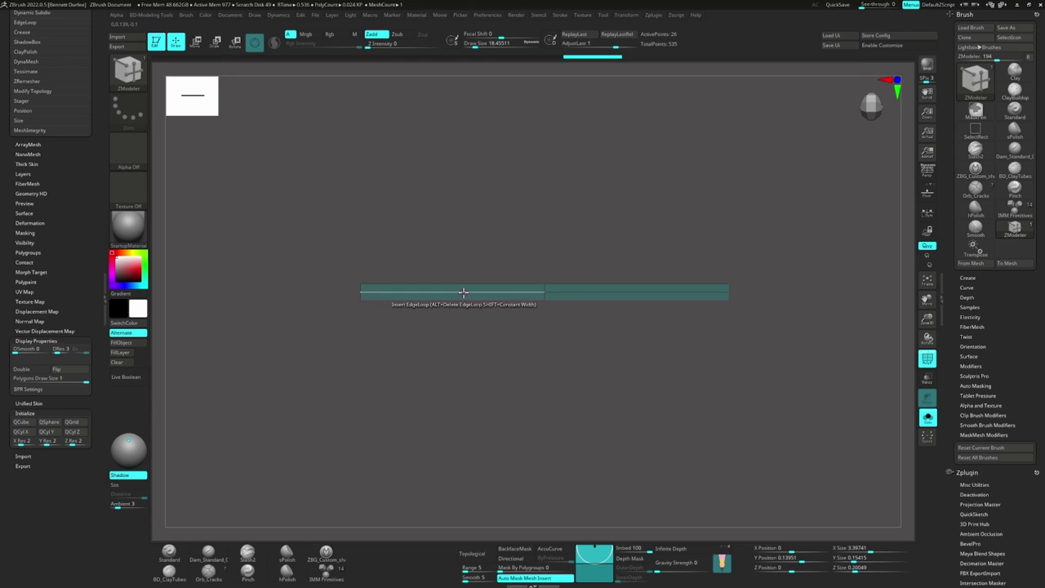
alt+click(439, 292)
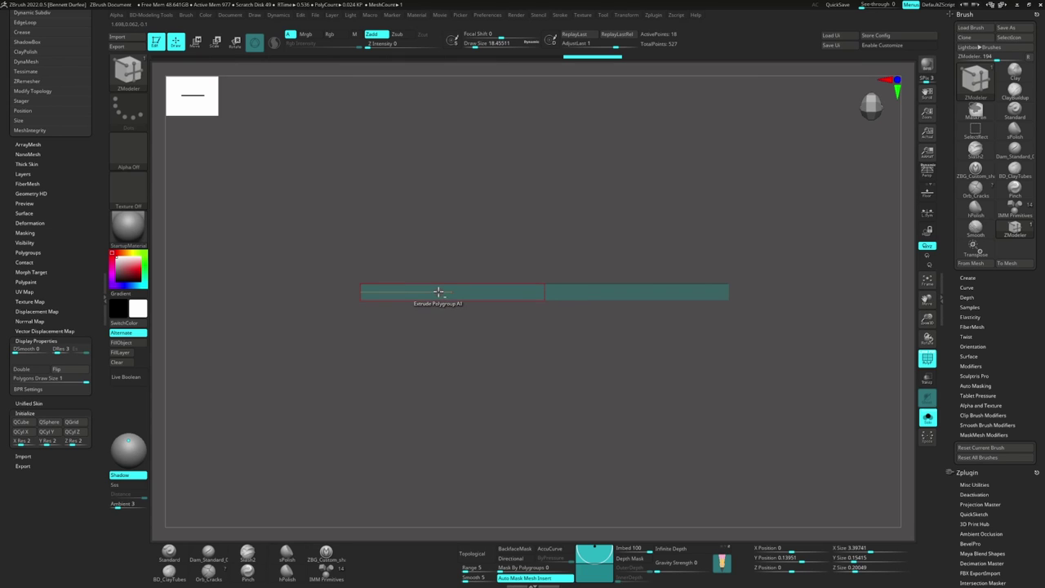
drag(415, 221, 415, 262)
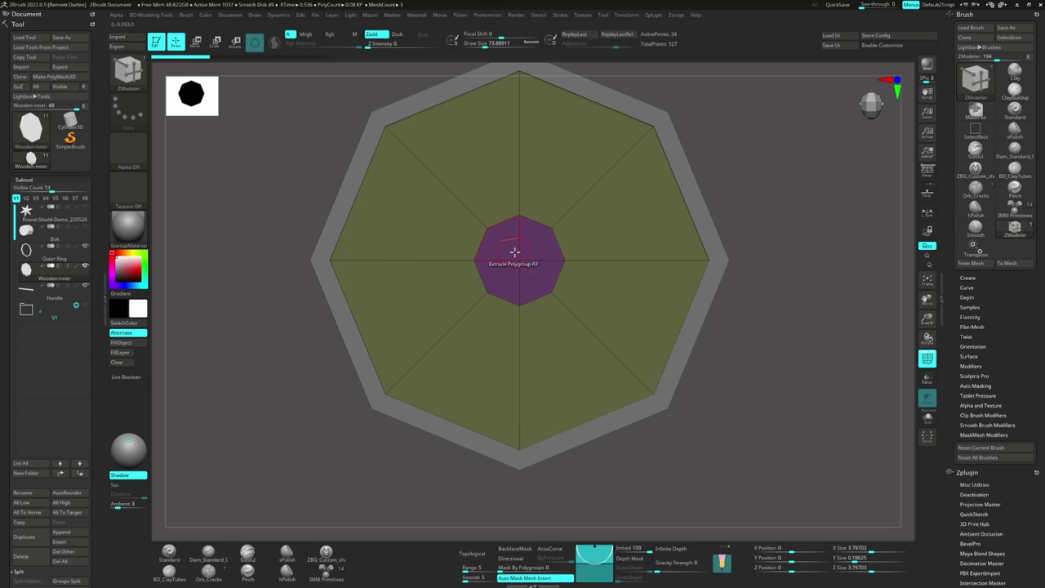
Step: Extrude the central octagonal polygons of Wooden-inner outward to an overall Y size of about 0.246, using the ZModeler brush
drag(516, 252, 501, 249)
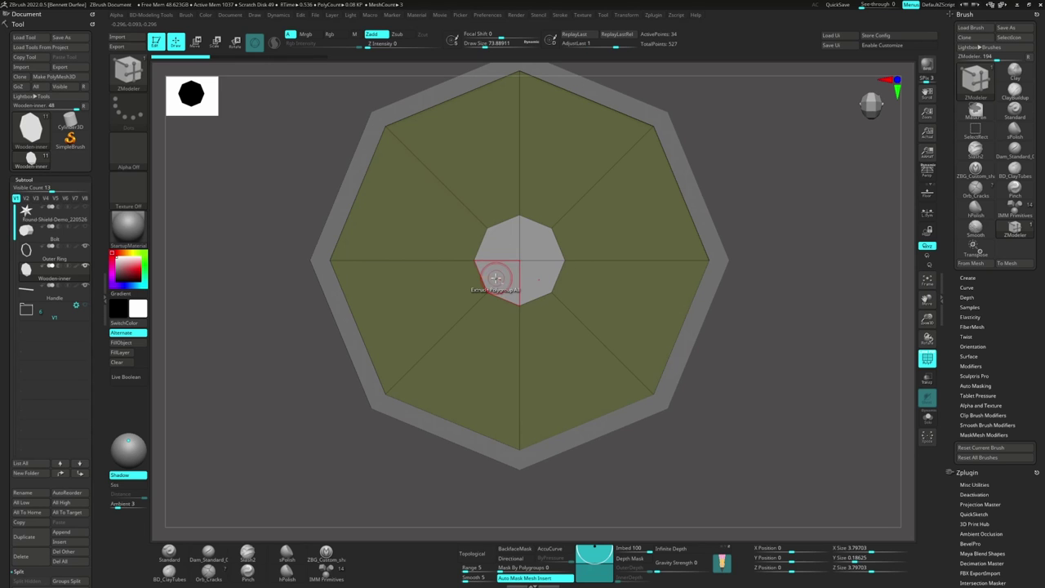
mouse_move(497, 278)
right_down()
mouse_move(511, 263)
mouse_move(498, 273)
mouse_move(506, 241)
mouse_move(537, 233)
mouse_move(484, 284)
right_up()
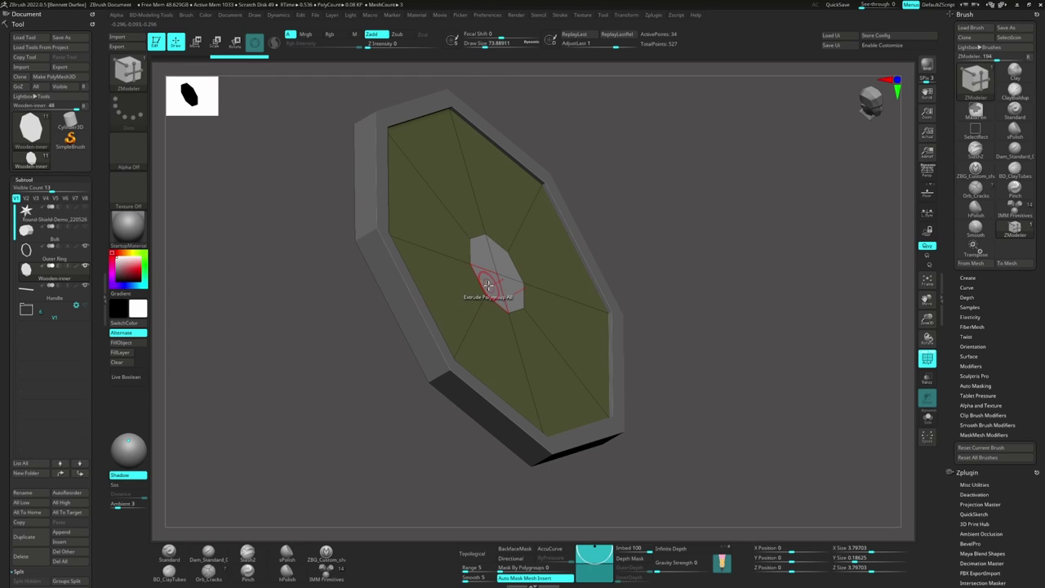
drag(488, 285, 495, 281)
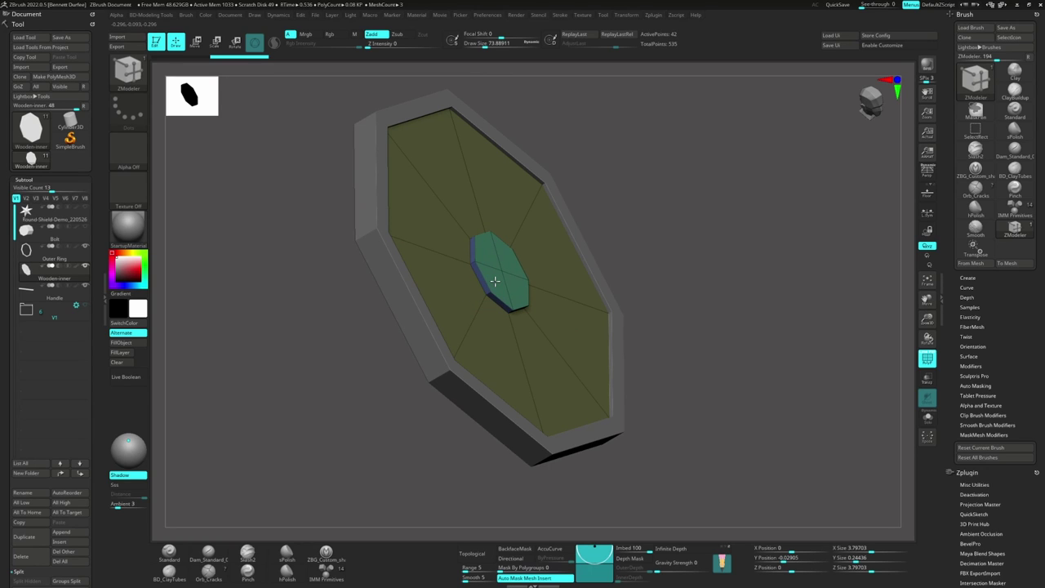
key(alt)
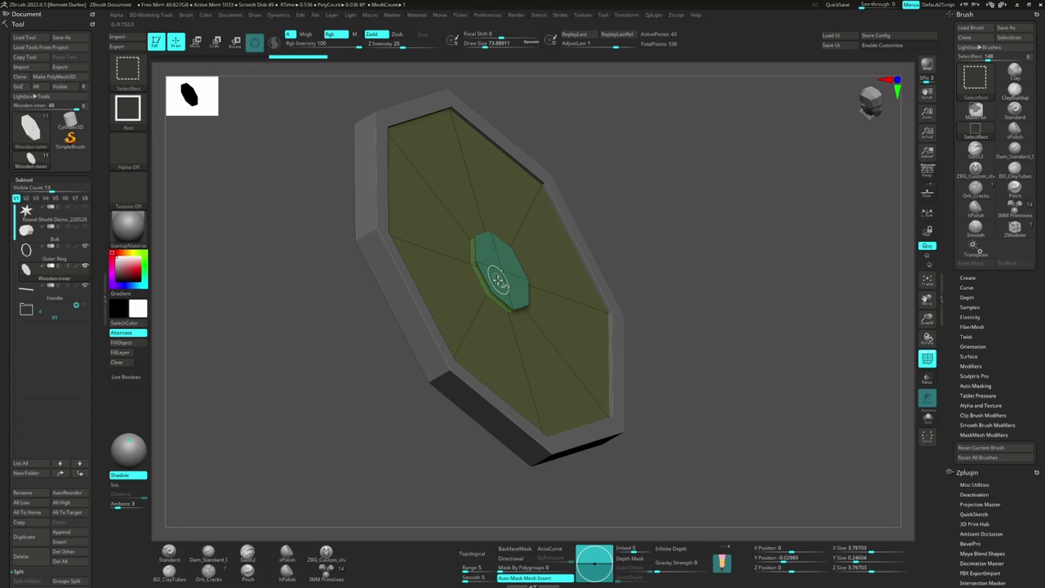
Step: Isolate the front cap polygroup of the raised centre and duplicate the Wooden-inner subtool
ctrl+shift+click(500, 278)
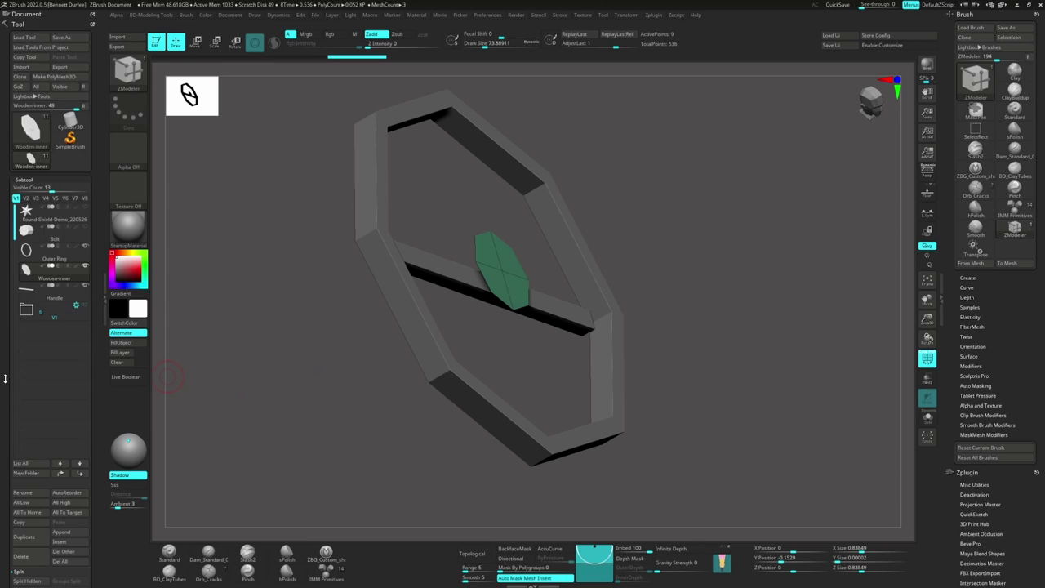
scroll(24, 376, down, 5)
click(27, 247)
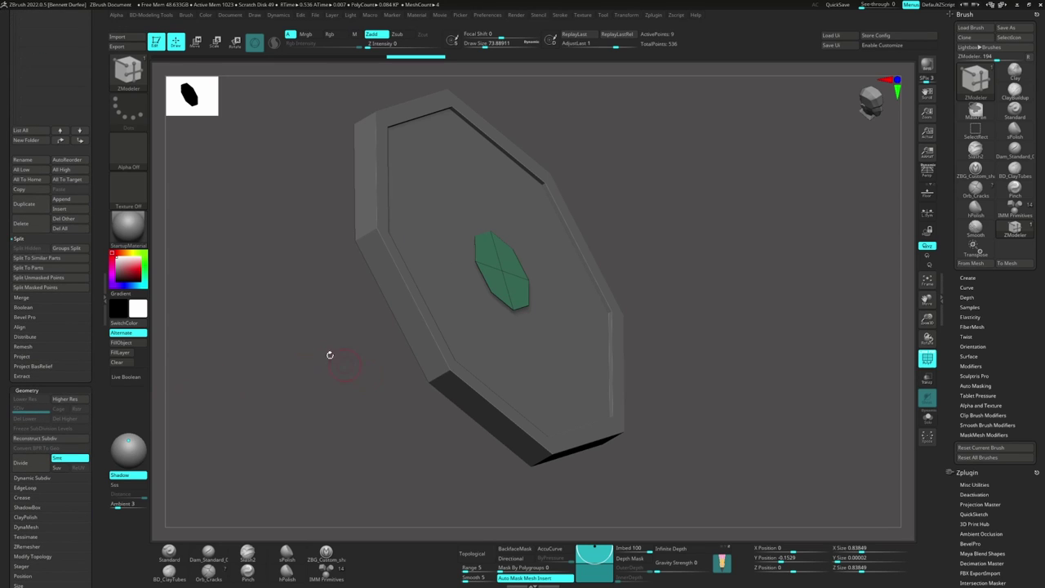
drag(290, 312, 294, 325)
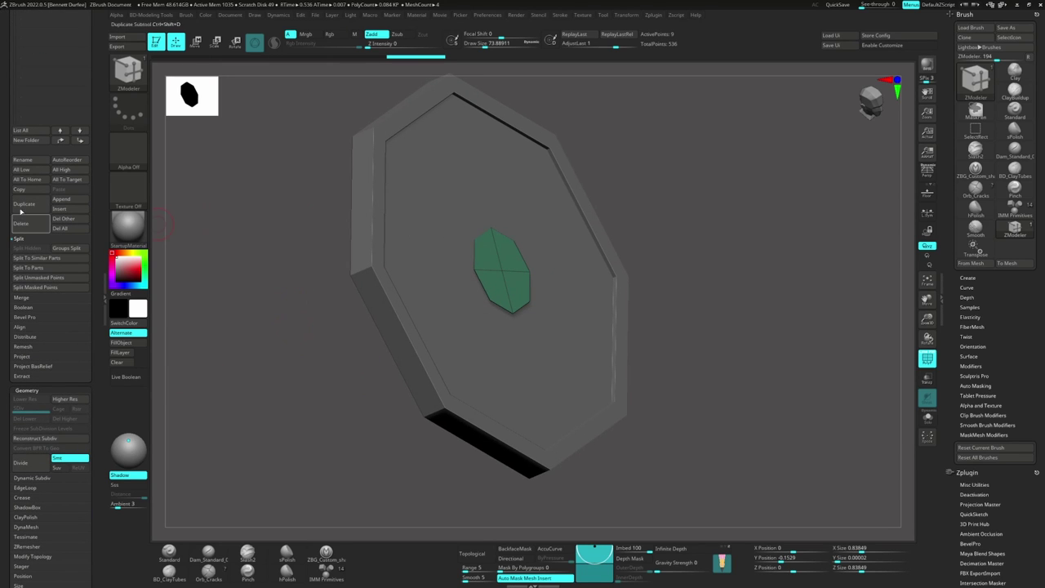
Step: Scale the isolated centre cap up to about 1.04 across, move it to about -0.19 along Y, and return to draw mode
scroll(3, 168, up, 3)
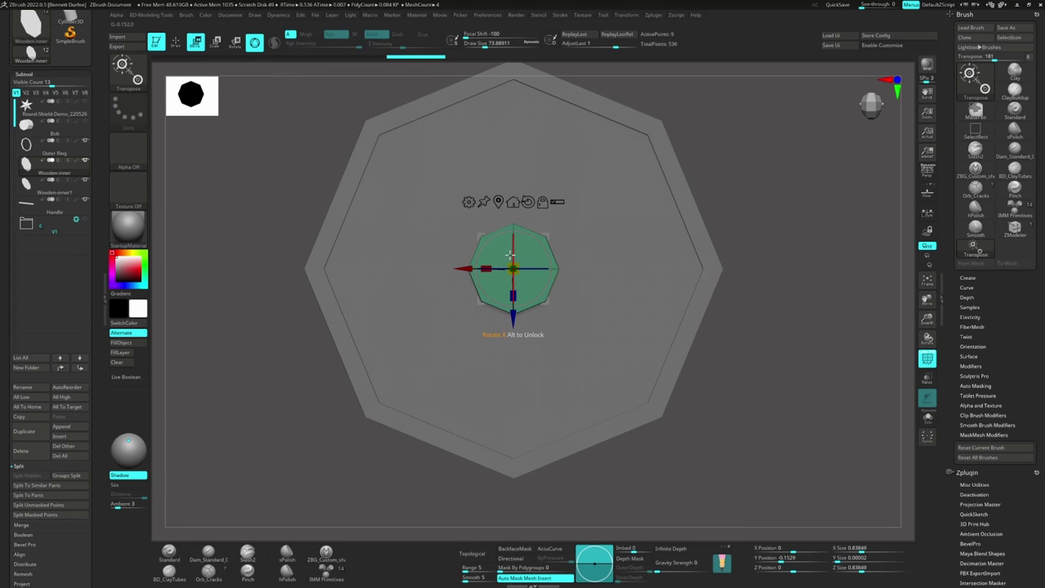
drag(513, 269, 497, 254)
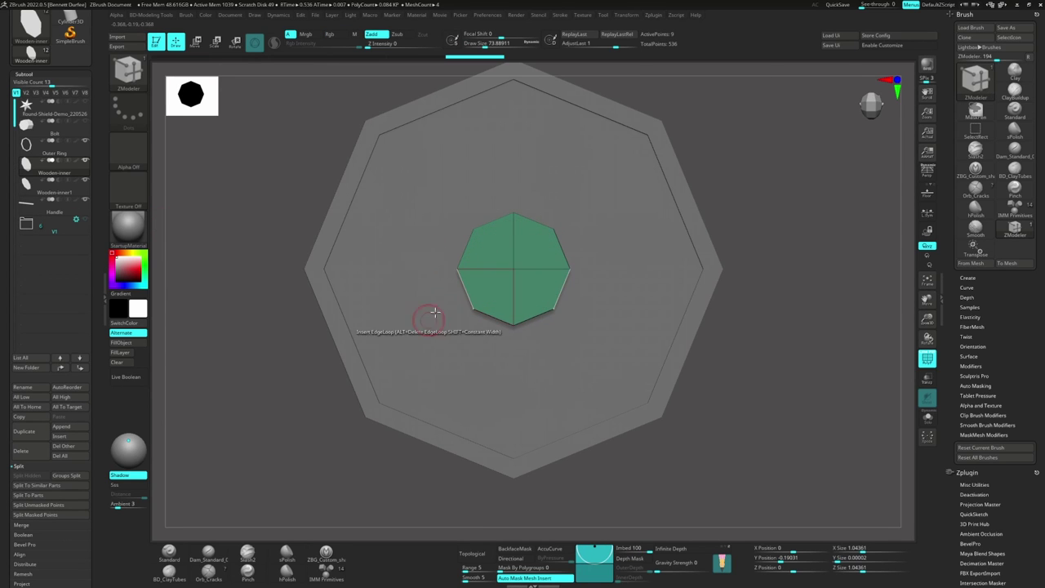
right_drag(401, 226, 449, 226)
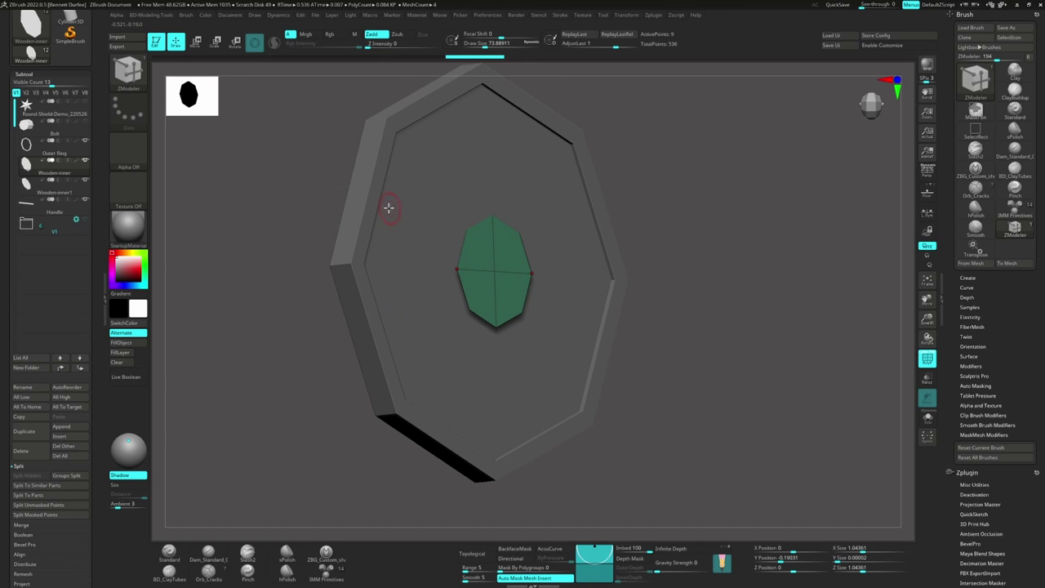
Step: Extrude the isolated centre cap's polygroup outward with the ZModeler brush to a Y size of about 0.068
right_drag(453, 256, 436, 252)
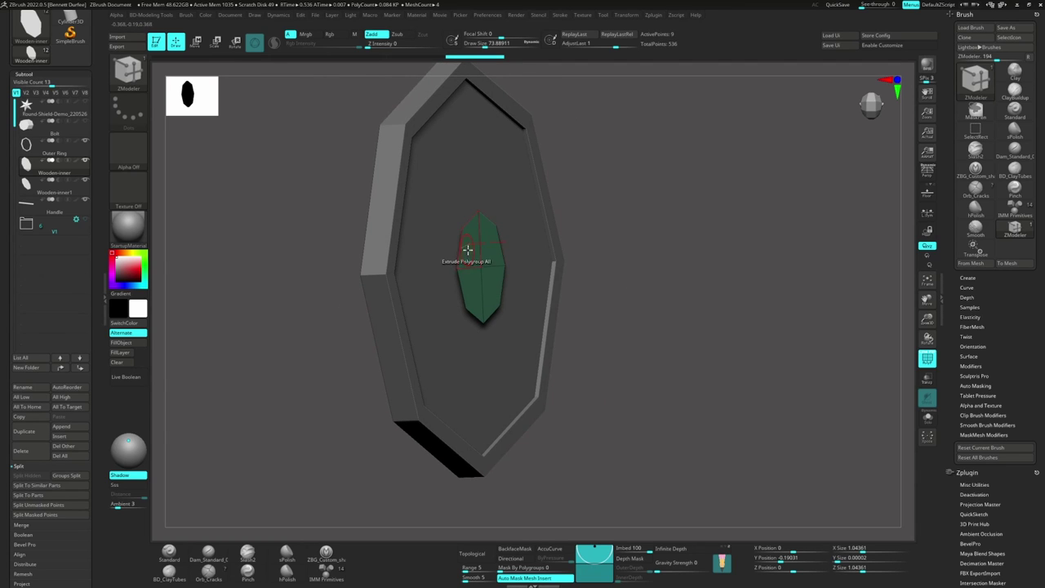
drag(471, 249, 478, 251)
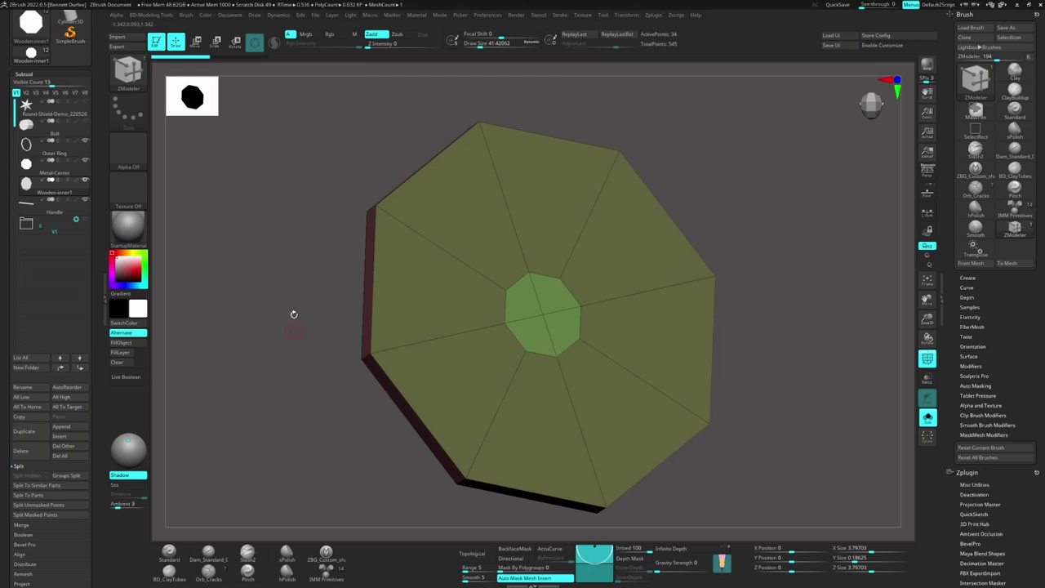
Step: Punch an octagonal hole through Wooden-inner1 by marking the central polygons on both faces and pushing them through with QMesh Polygroup All
mouse_move(294, 312)
right_down()
mouse_move(310, 283)
mouse_move(343, 313)
mouse_move(314, 314)
right_up()
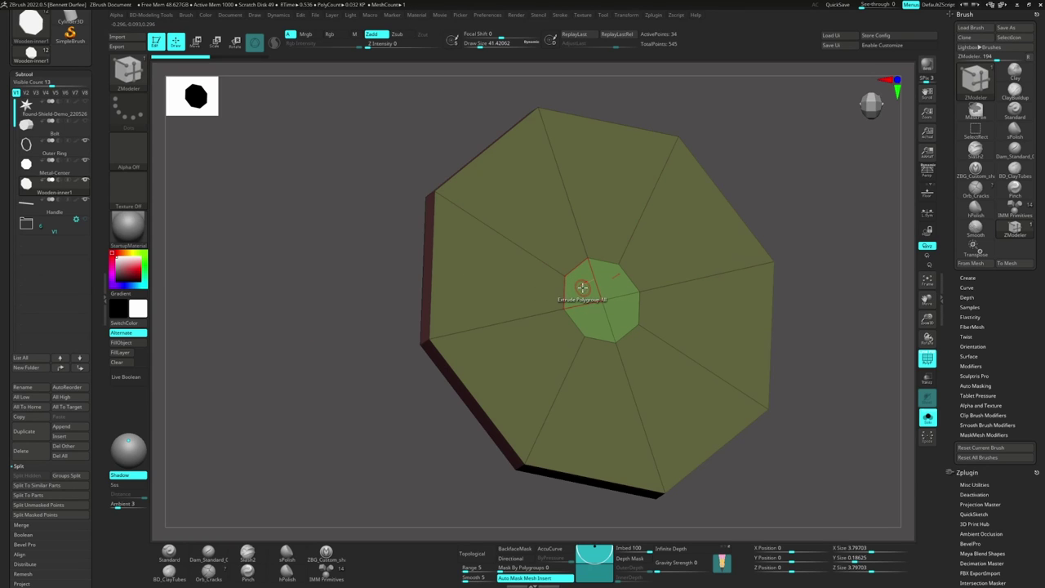
key(space)
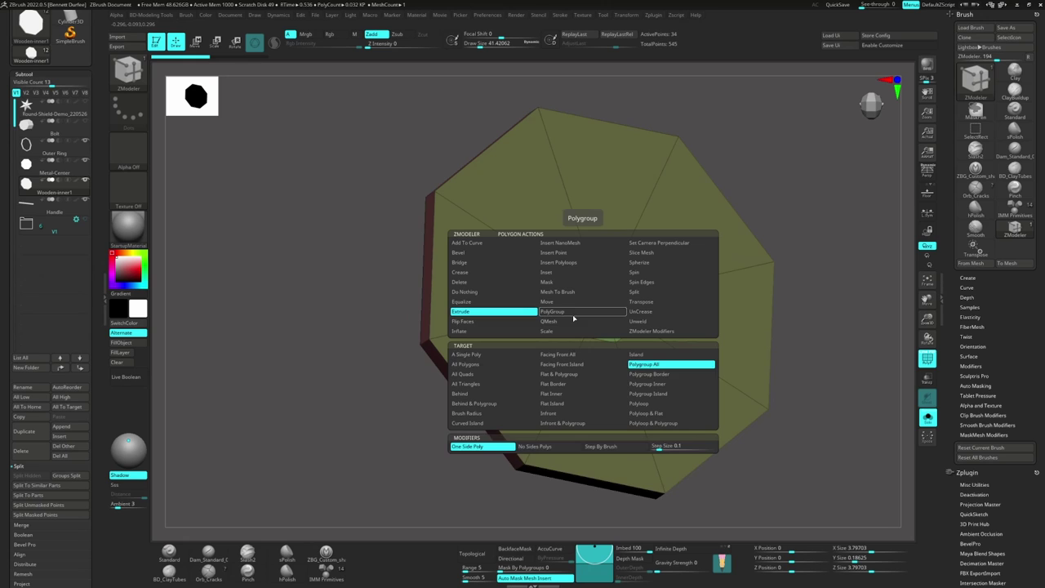
click(574, 321)
click(660, 365)
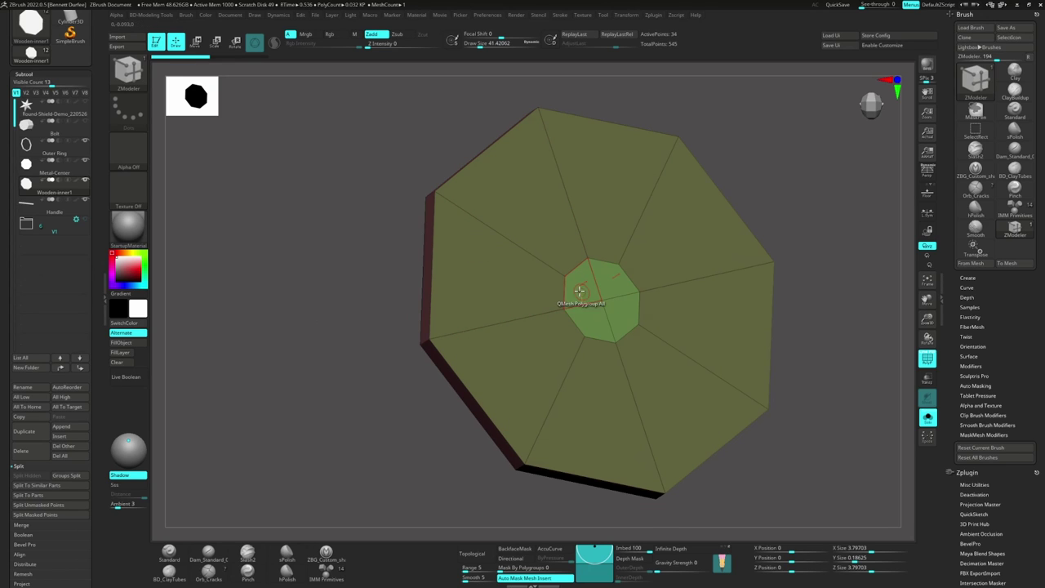
alt+drag(581, 289, 594, 321)
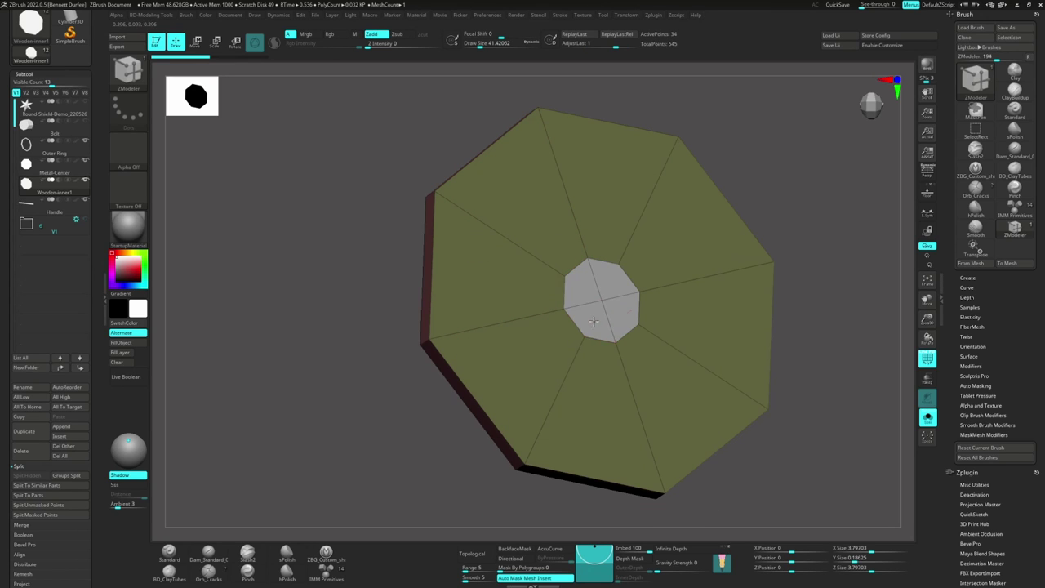
right_drag(594, 321, 760, 303)
alt+click(539, 299)
alt+click(535, 326)
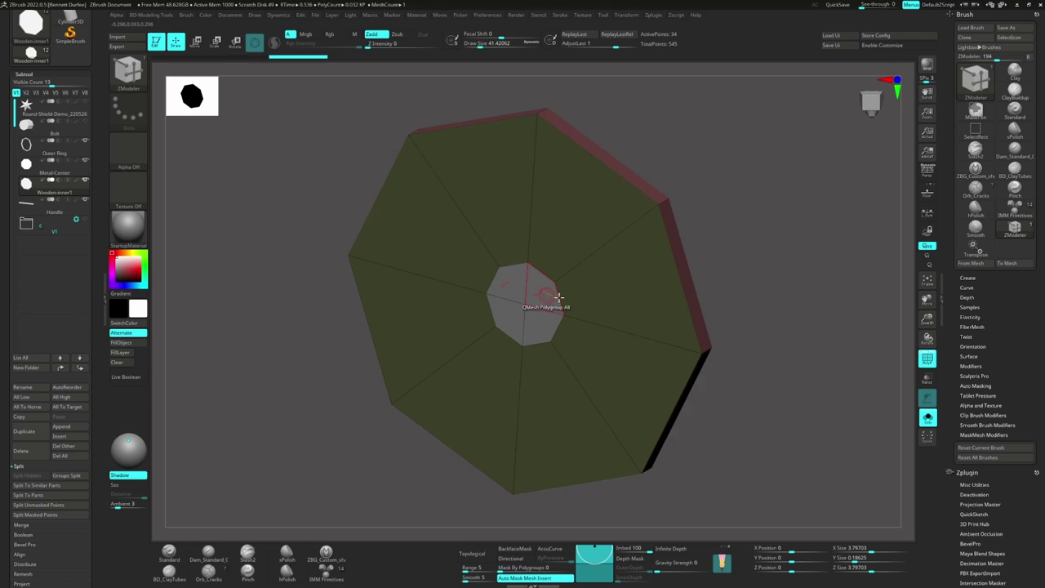
right_drag(621, 299, 547, 297)
right_drag(620, 287, 585, 282)
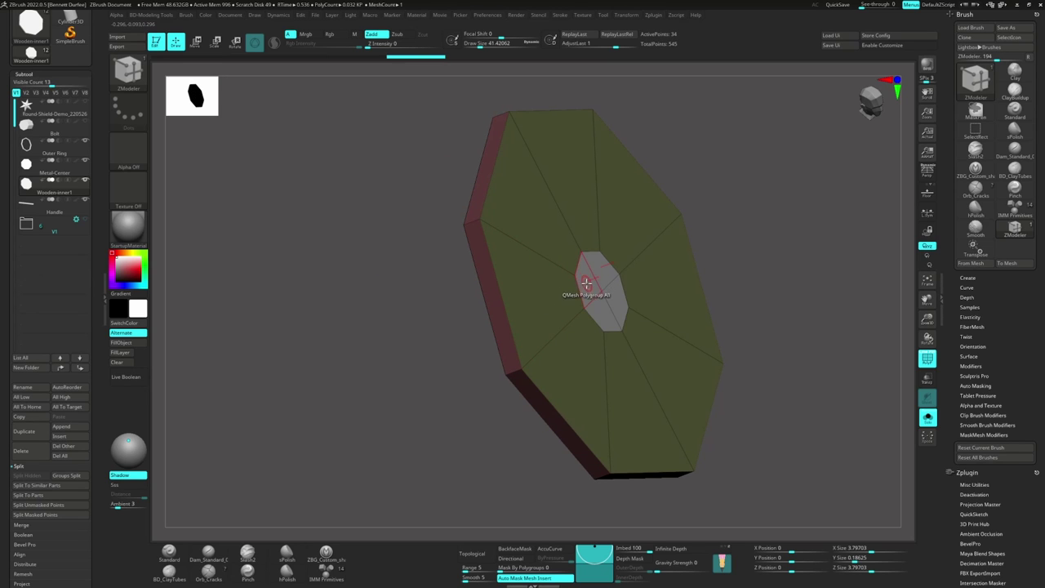
drag(586, 284, 555, 299)
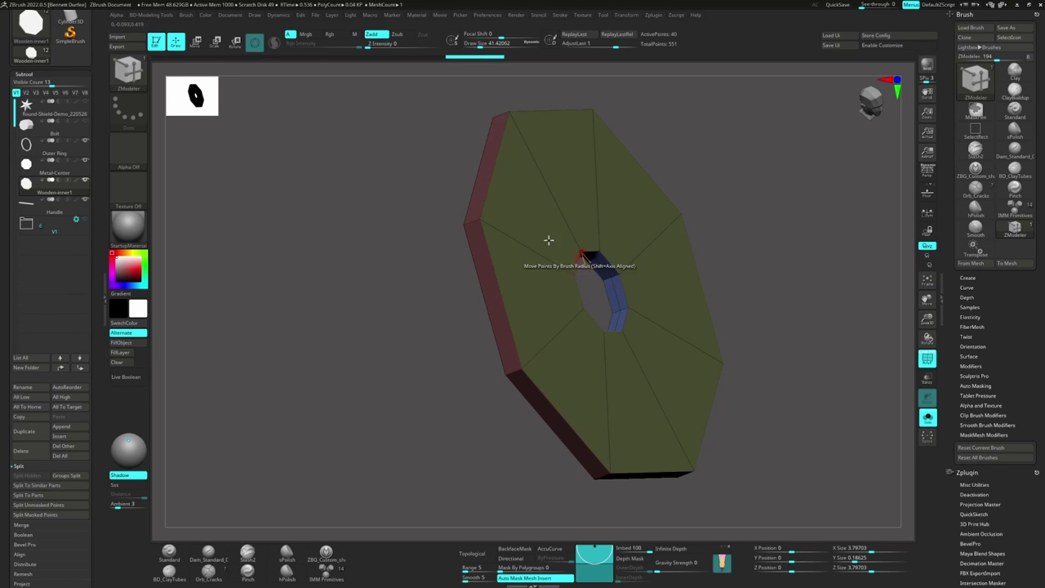
Step: Set the ZModeler edge action to Insert, delete the extra edge loop around the hole's inner wall, and leave solo view
right_drag(549, 240, 637, 294)
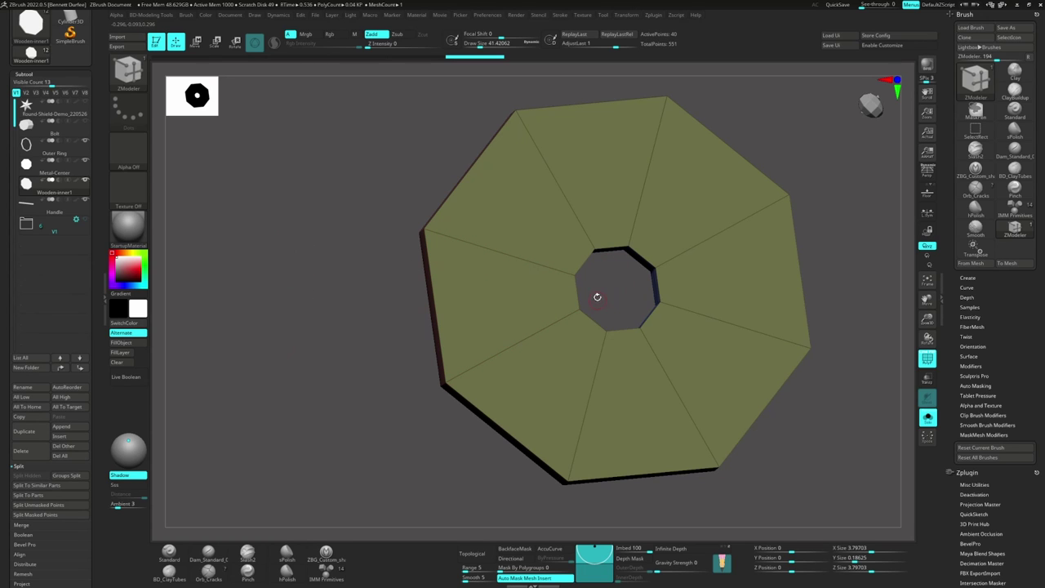
right_drag(597, 299, 630, 336)
right_drag(607, 291, 585, 311)
key(space)
click(580, 336)
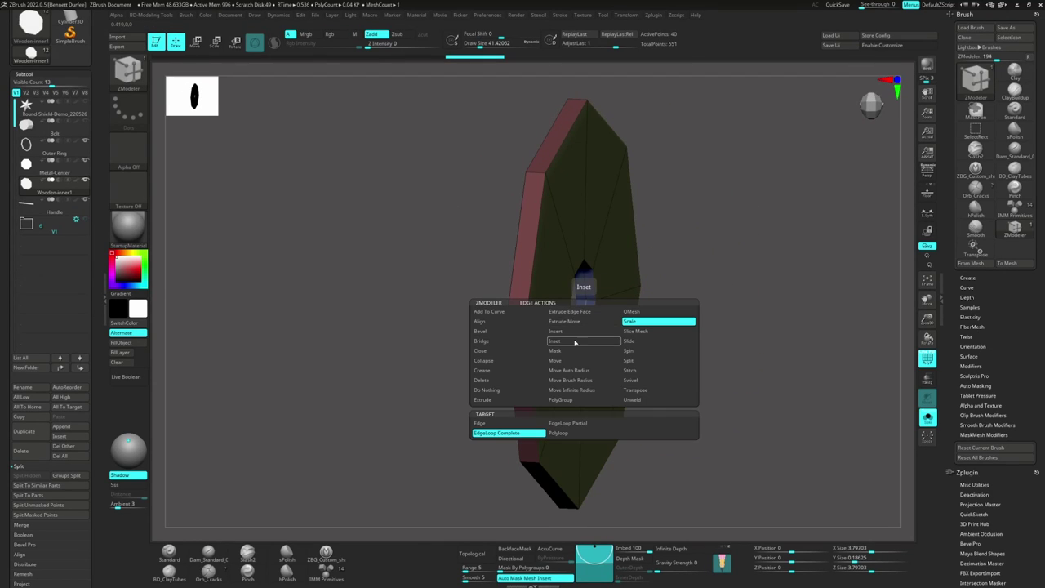
click(583, 422)
drag(589, 306, 587, 310)
right_drag(451, 239, 335, 219)
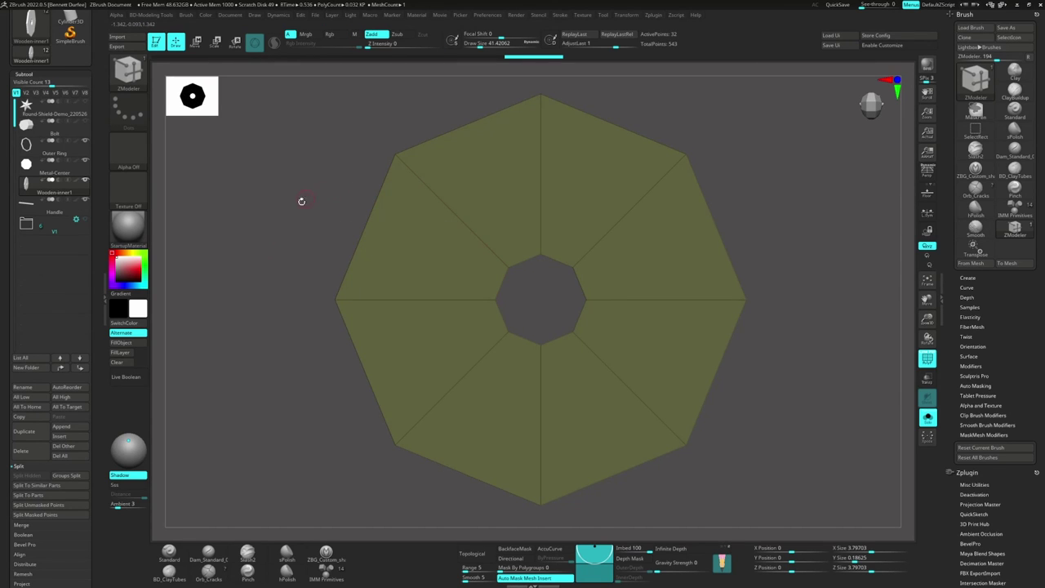
click(928, 418)
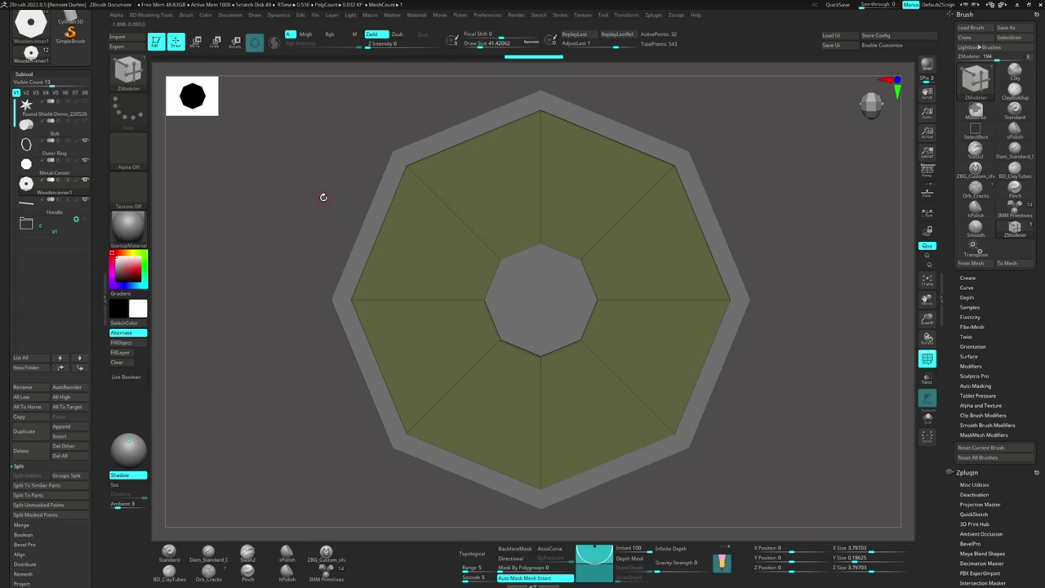
Step: Examine the shield from front and back, selecting Metal-Center, Outer Ring and Handle in turn to check how the parts fit
right_drag(325, 196, 672, 309)
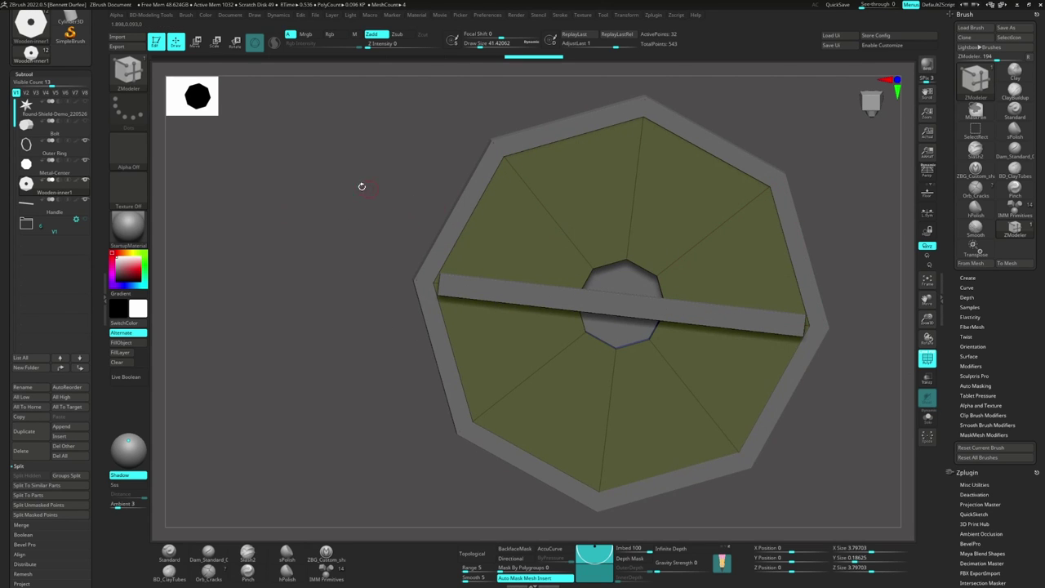
right_drag(380, 190, 406, 245)
right_drag(475, 248, 588, 318)
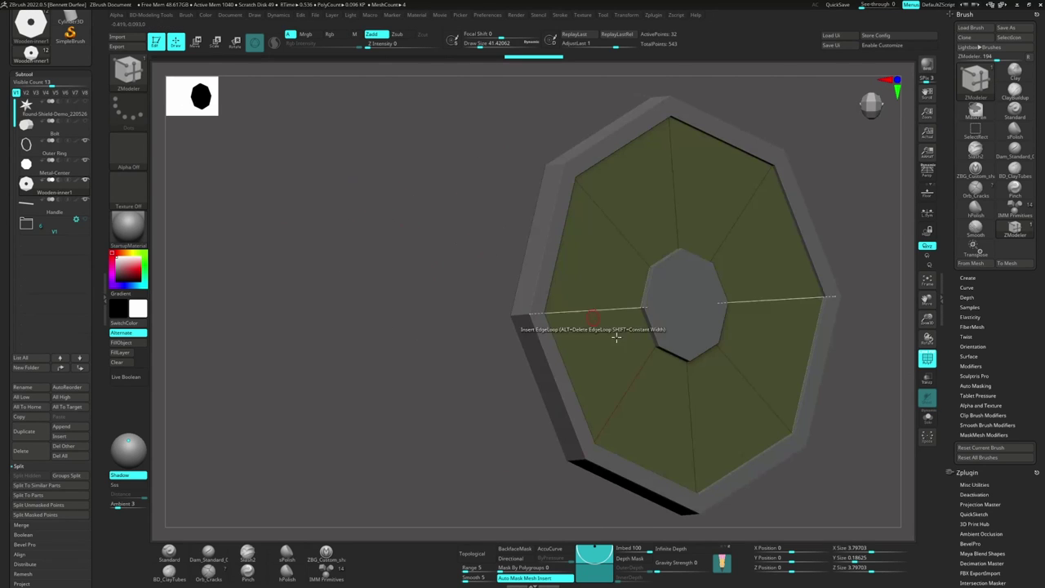
alt+click(677, 317)
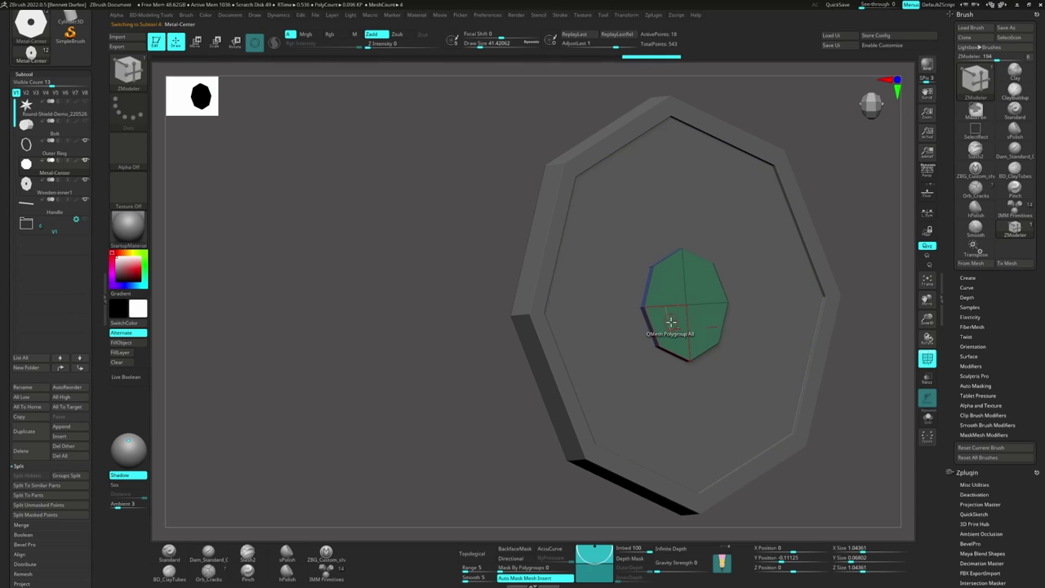
alt+click(546, 242)
alt+click(678, 301)
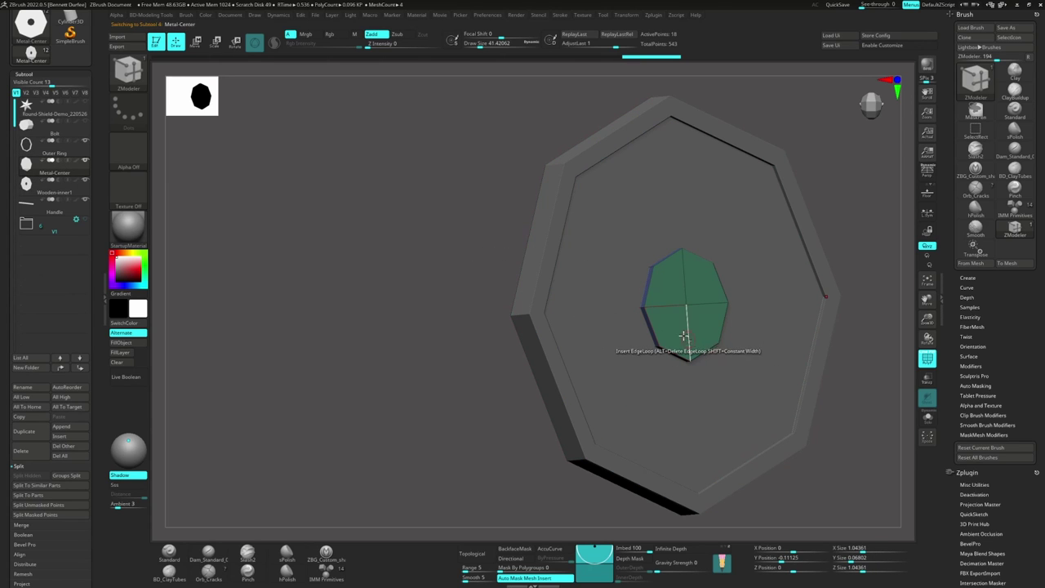
alt+click(551, 241)
right_drag(550, 256, 509, 240)
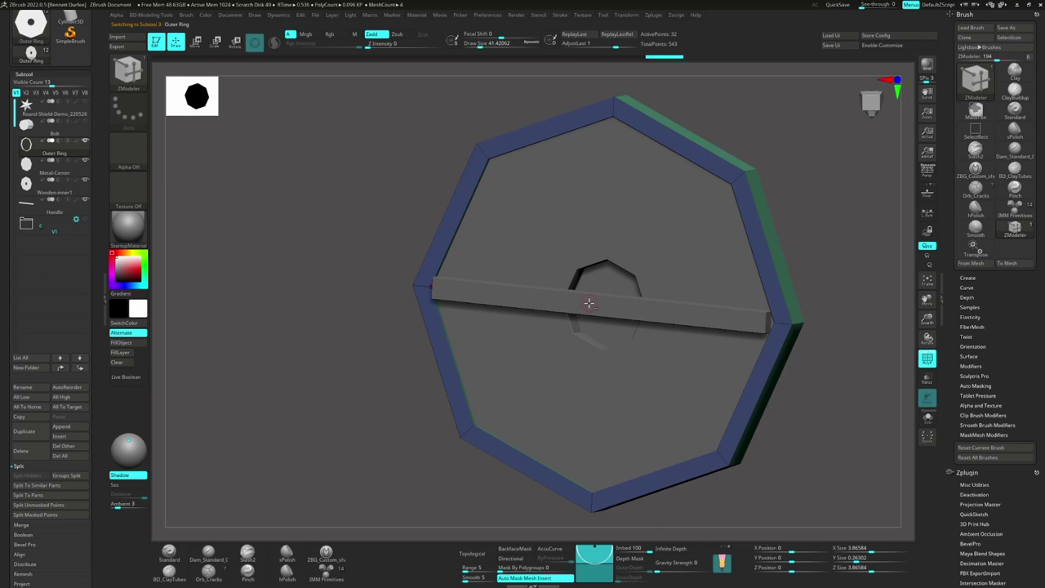
alt+click(588, 303)
Step: Replace the mesh of the duplicated Metal-Center subtool with a QSphere at resolution 2
shift+right_drag(326, 216, 333, 194)
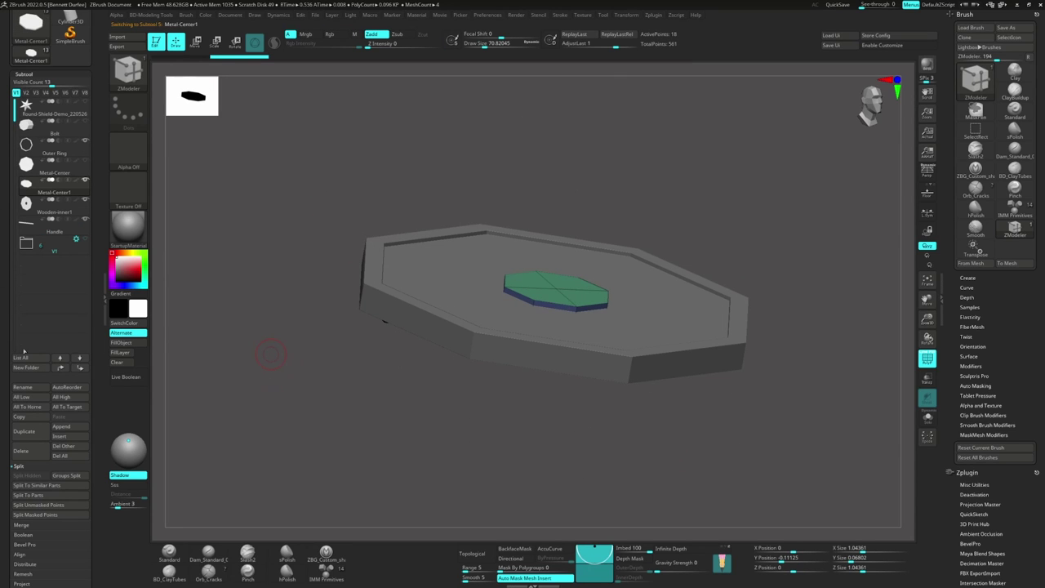
drag(6, 365, 15, 282)
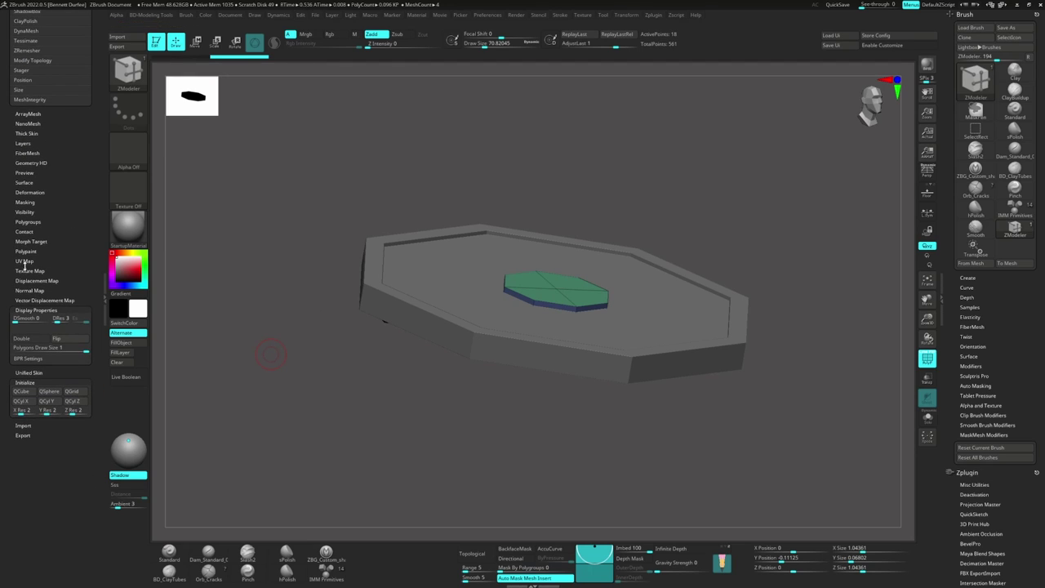
click(31, 311)
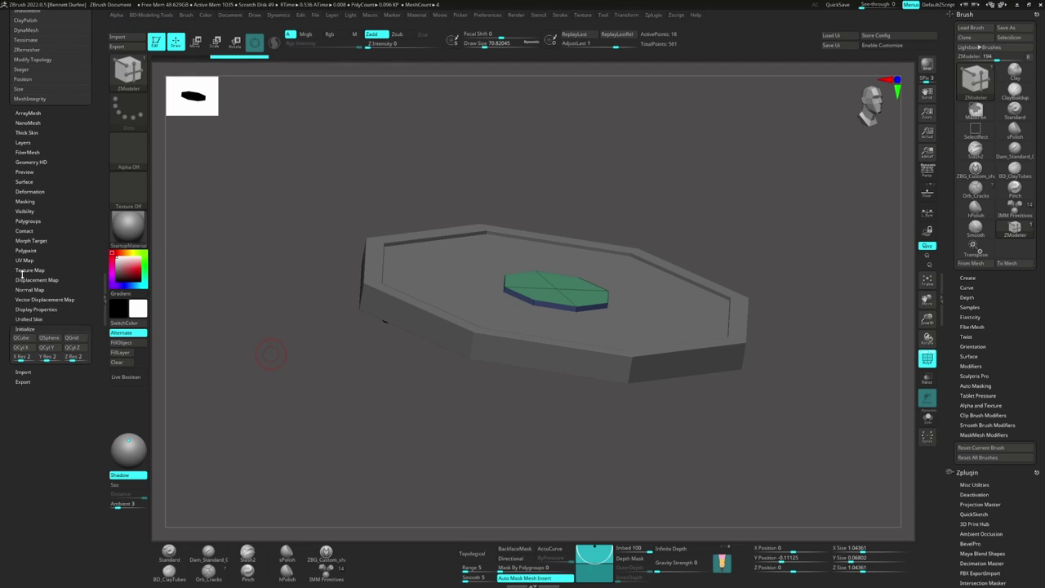
click(51, 341)
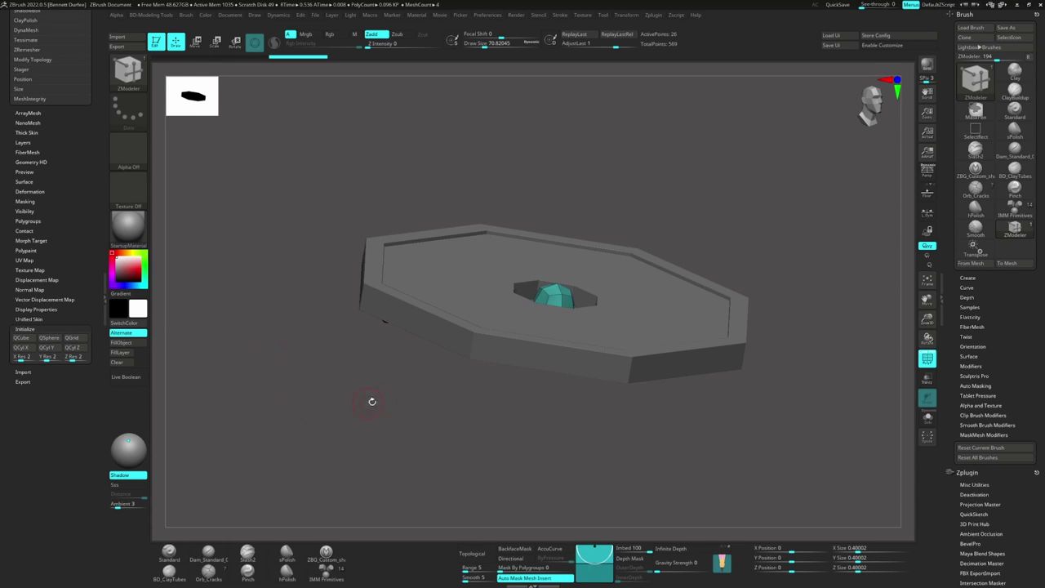
Step: Scale the centred QSphere uniformly to about 0.98 across, move it to about -0.17 along Y, and return to draw mode
drag(368, 401, 384, 420)
key(w)
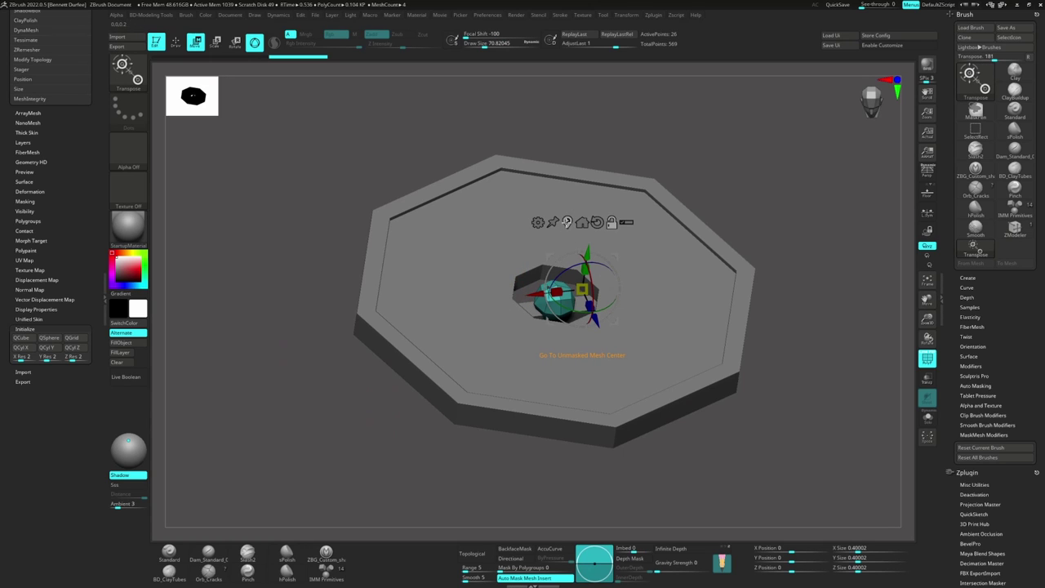
click(568, 222)
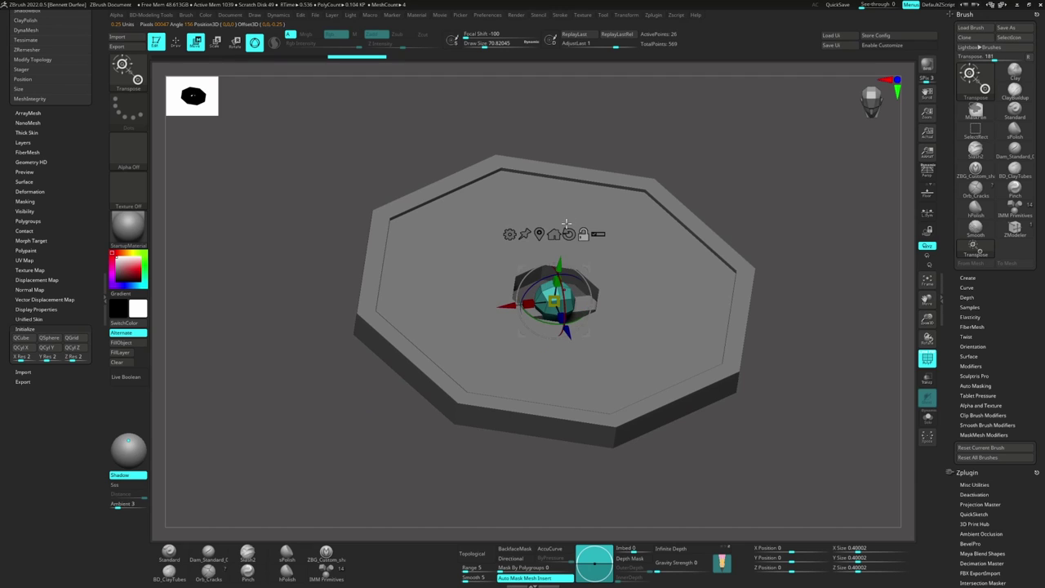
right_drag(479, 258, 523, 231)
right_drag(464, 274, 478, 252)
drag(554, 297, 523, 275)
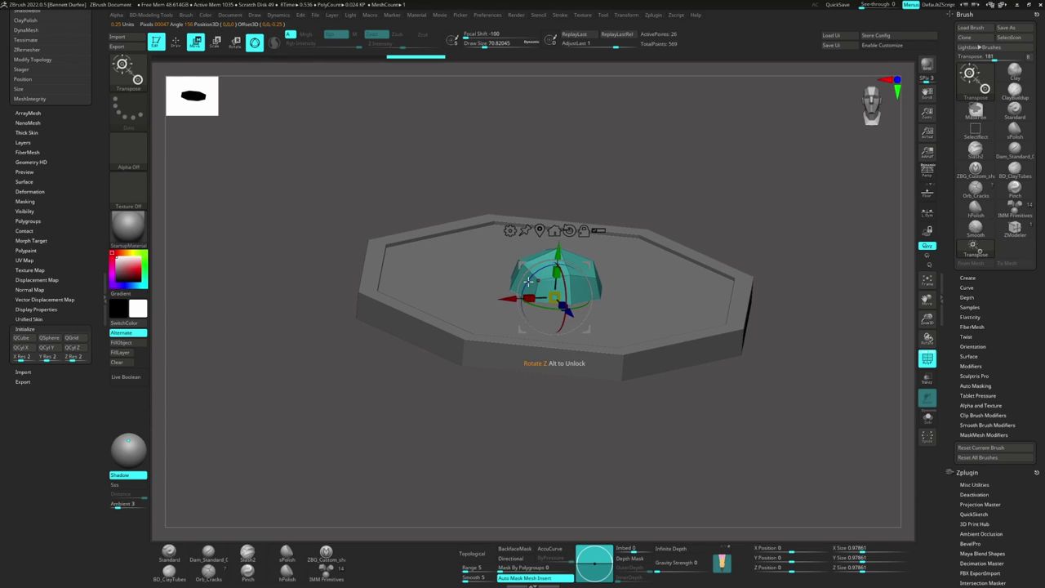
shift+right_drag(513, 270, 484, 252)
drag(544, 239, 543, 218)
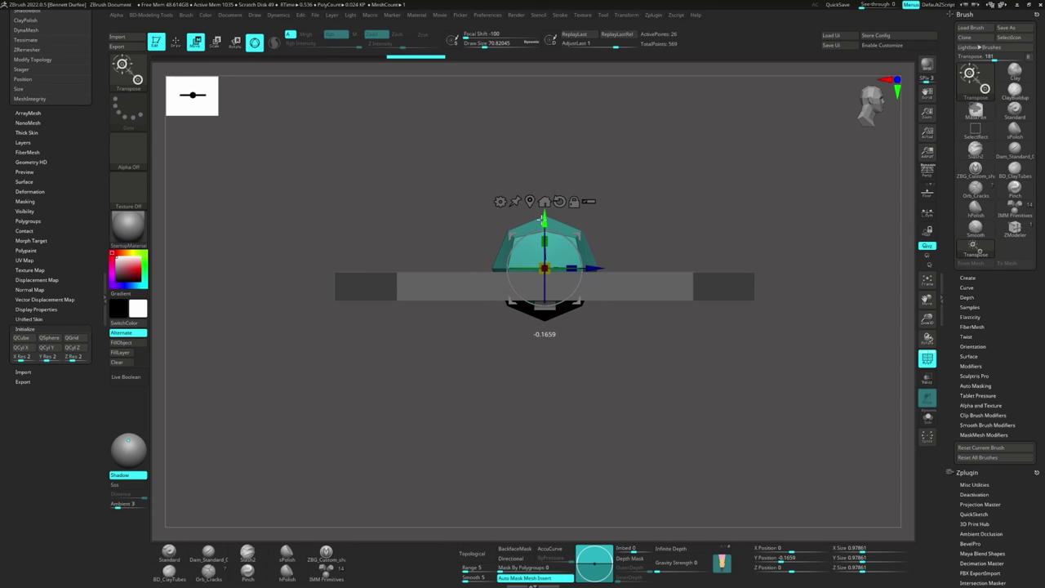
key(q)
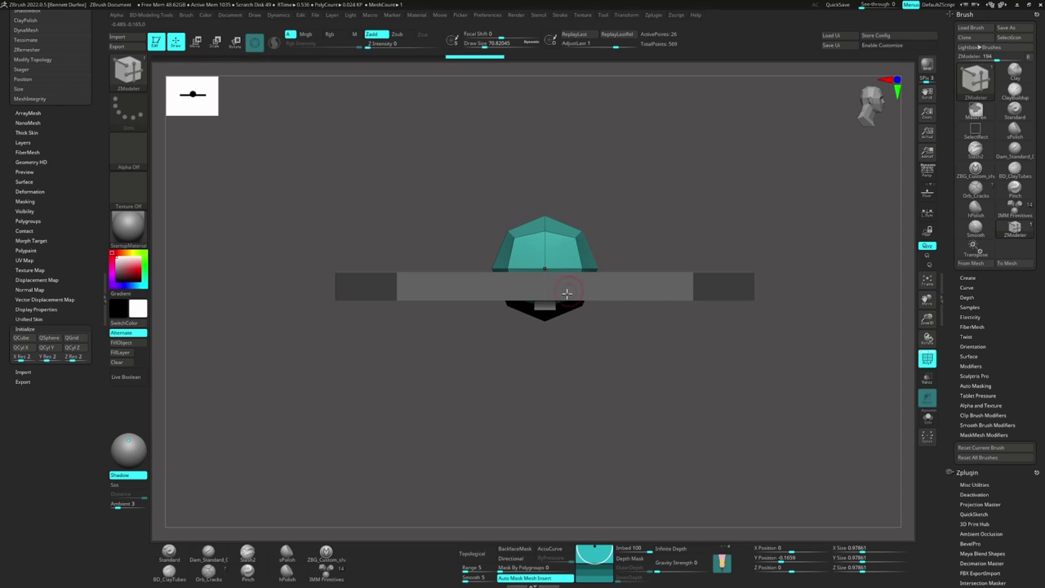
Step: Hide the half of the QSphere facing the handle with a rectangular selection and delete the hidden polygons to leave a dome
drag(469, 229, 454, 258)
key(s)
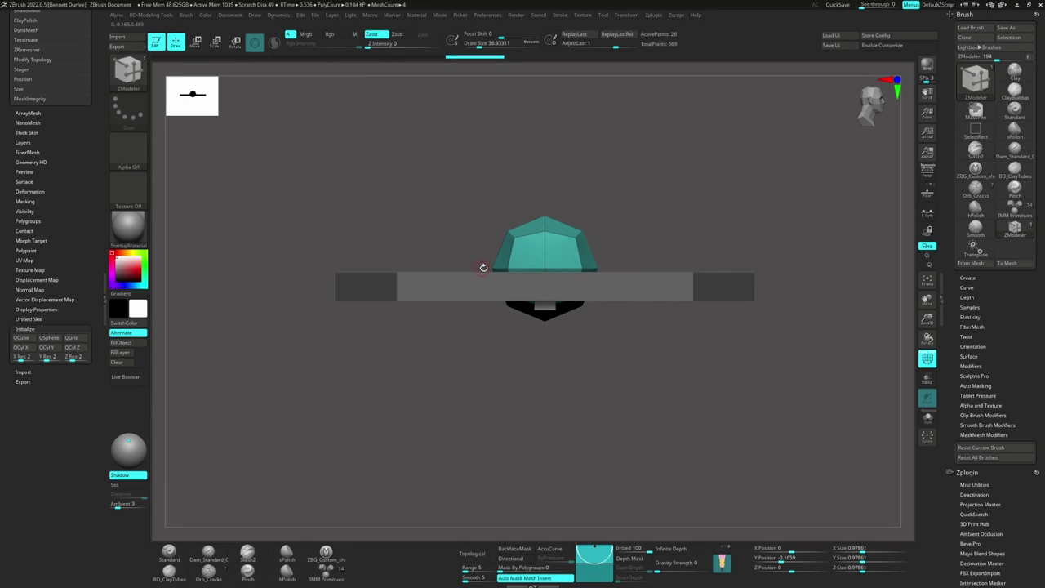
right_drag(558, 272, 514, 453)
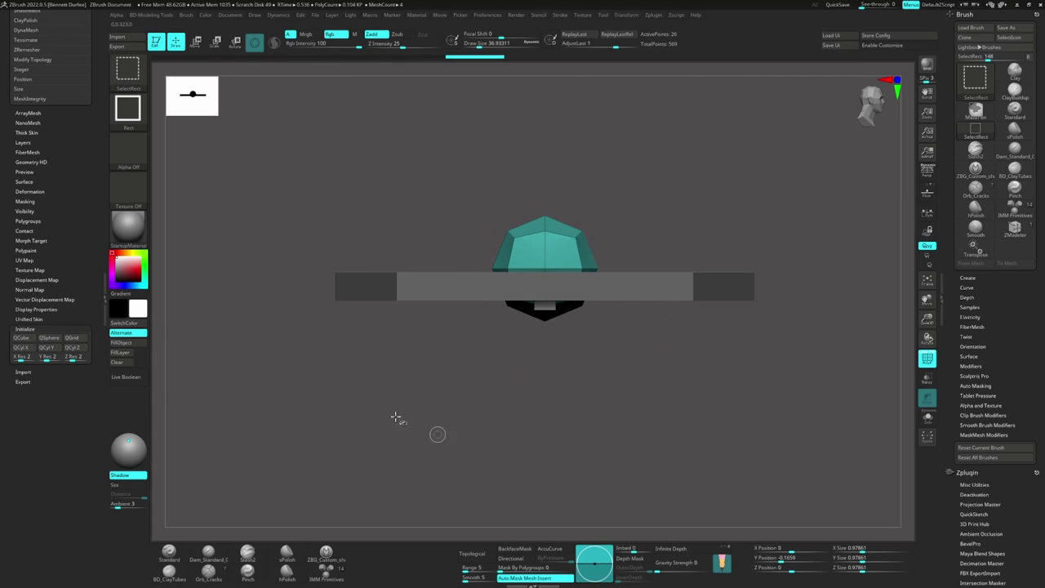
mouse_move(294, 272)
ctrl+shift+mouse_down()
mouse_move(509, 382)
mouse_move(699, 429)
ctrl+shift+mouse_up()
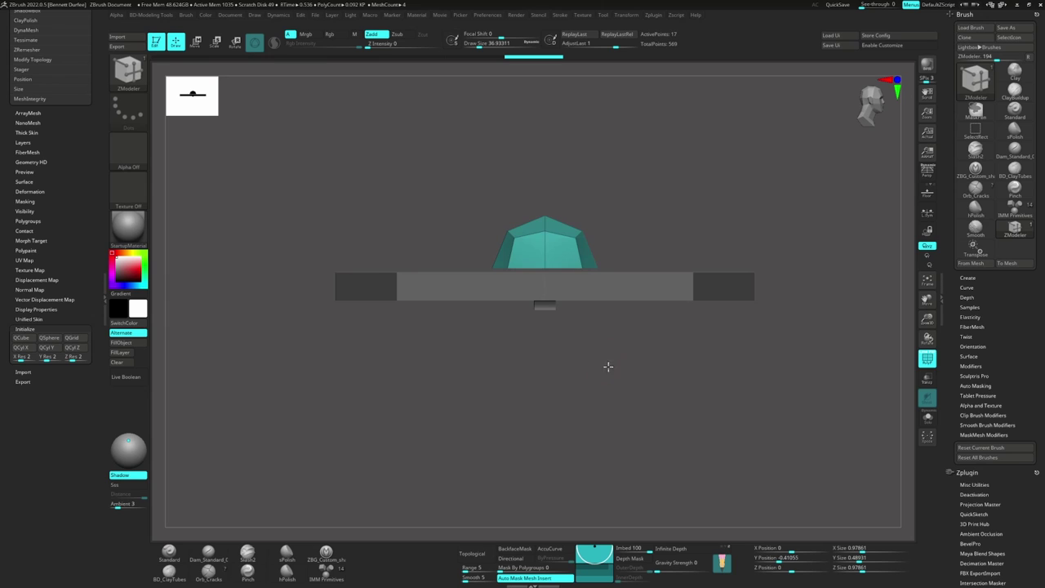
drag(608, 366, 475, 398)
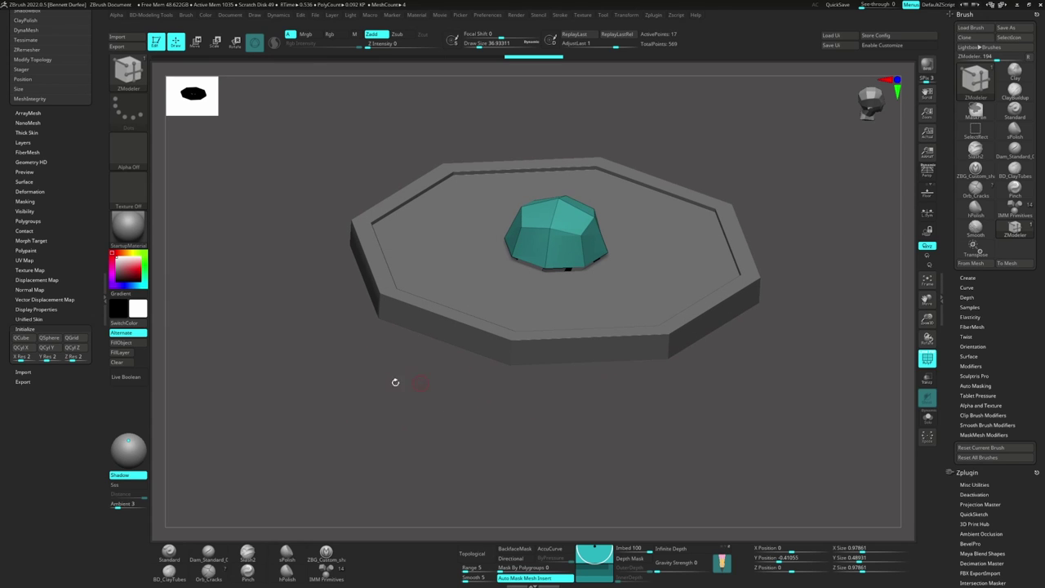
key(shift+space)
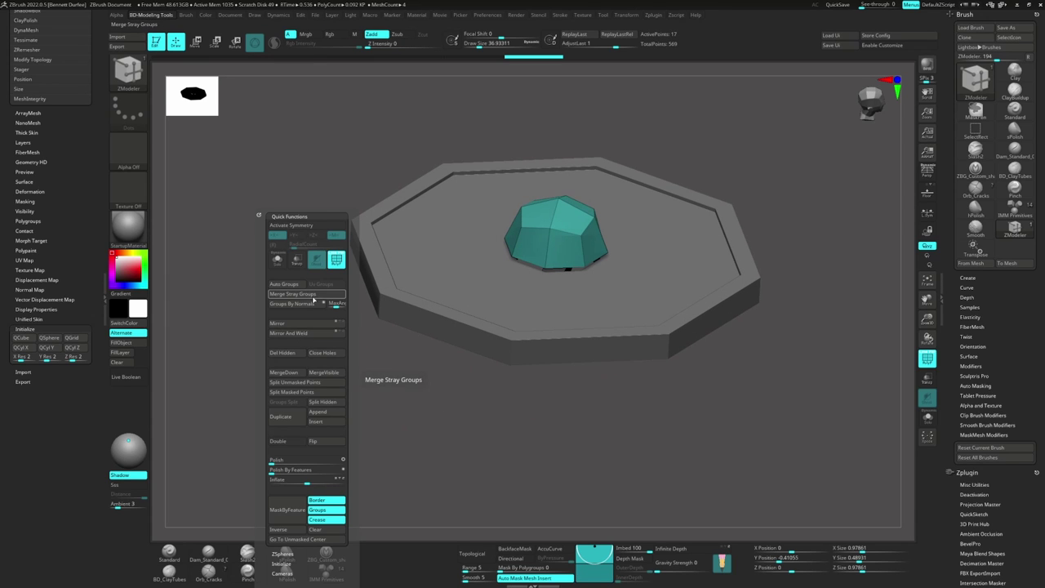
click(282, 353)
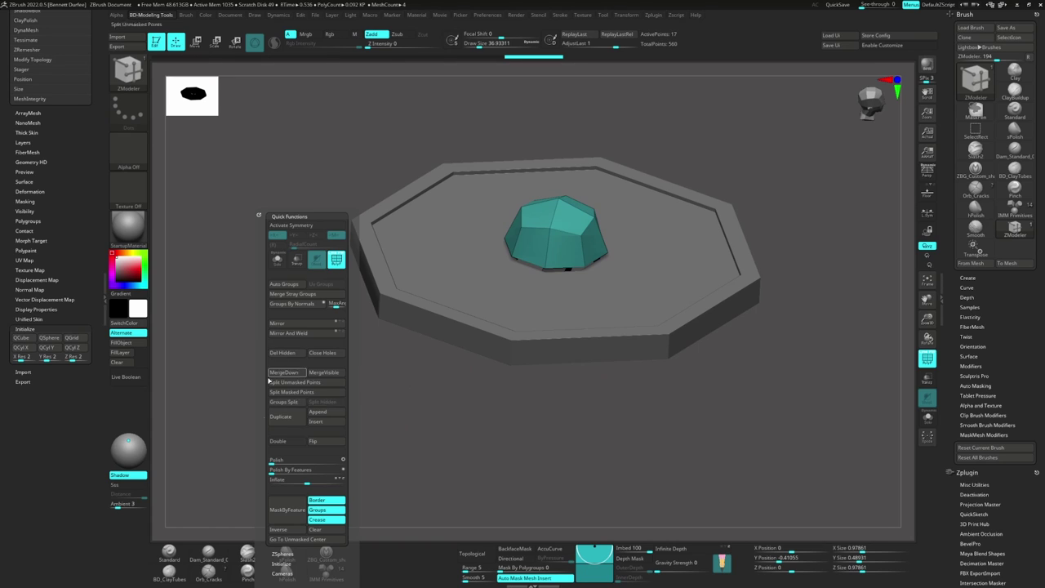
Step: Extrude the dome's open base edge slightly along its whole mesh border with the ZModeler edge action
drag(11, 187, 1, 254)
drag(7, 325, 1, 188)
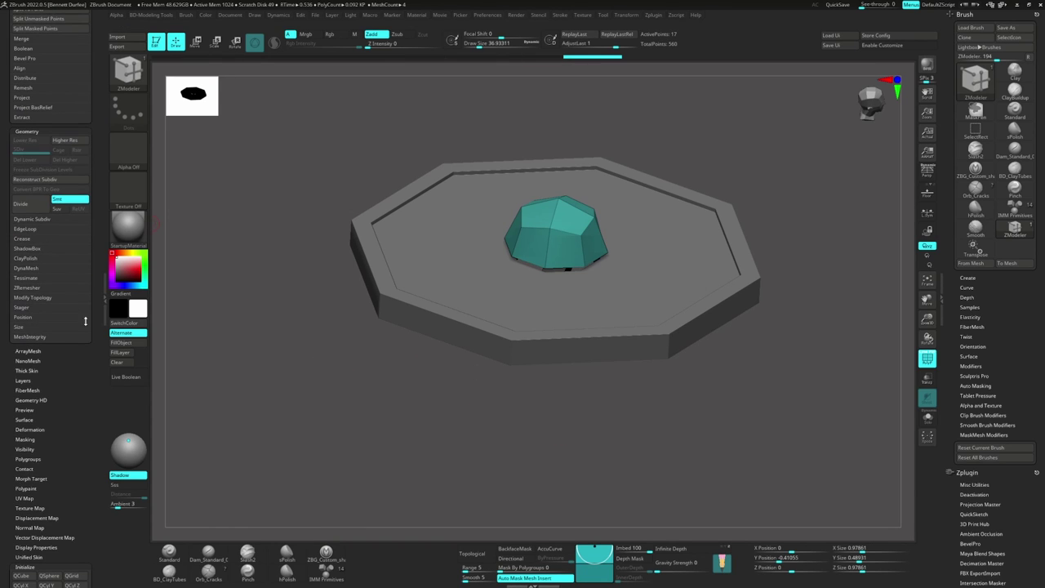
click(47, 299)
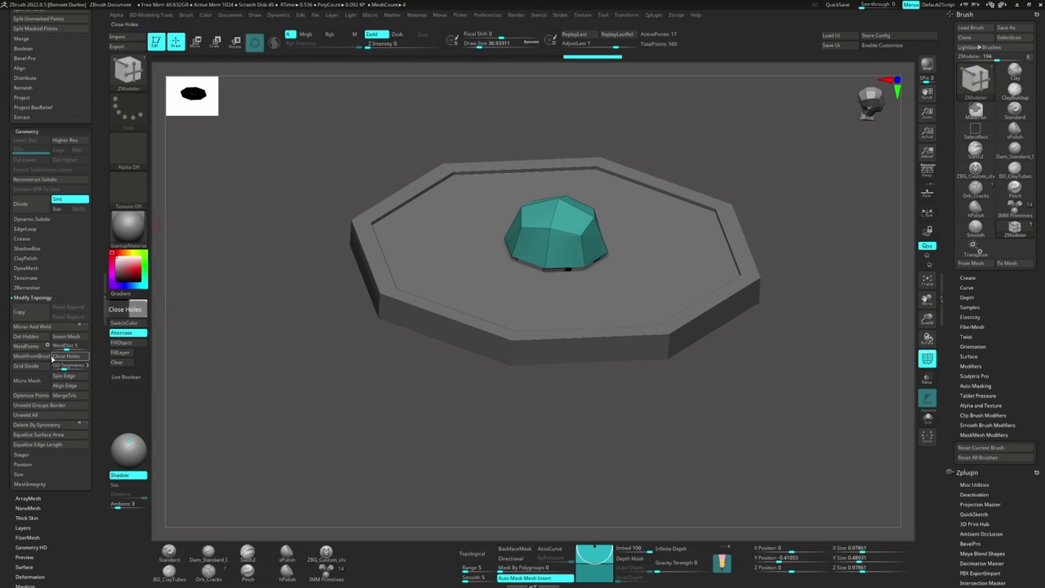
drag(294, 378, 343, 302)
key(space)
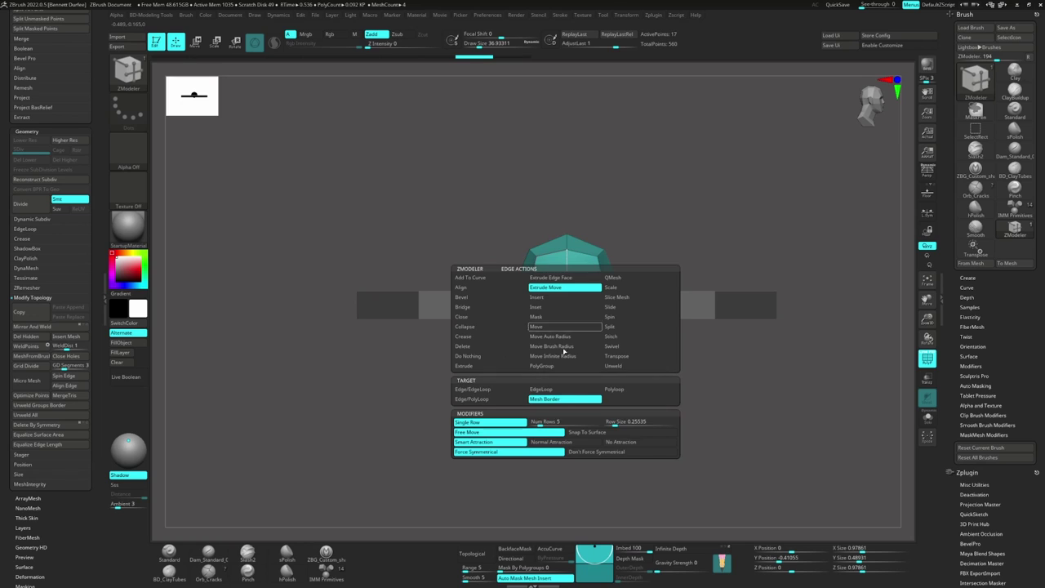
click(548, 304)
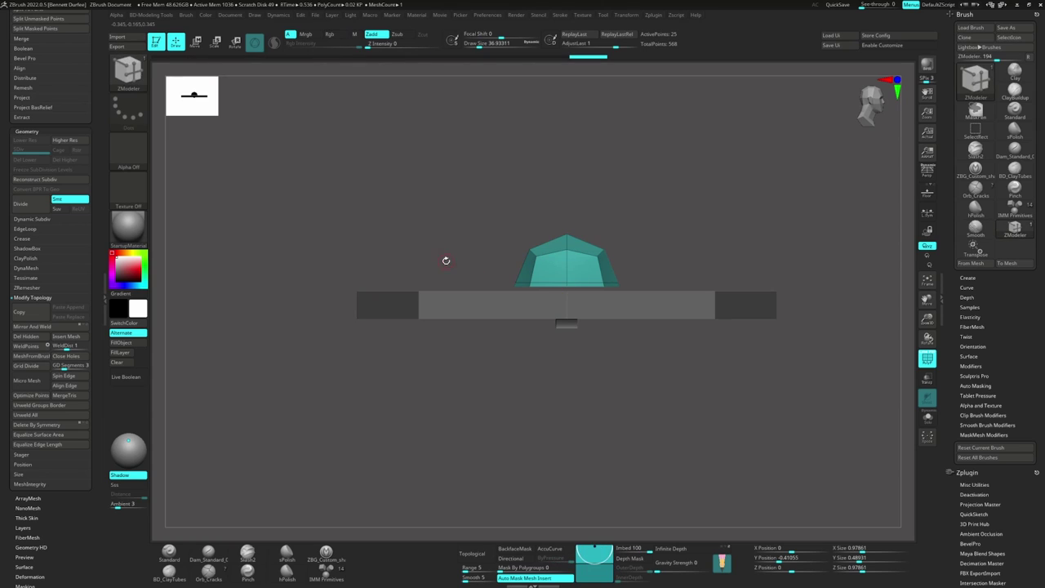
Step: Mask the dome so that only the newly extruded border loop at its base stays unmasked
key(ctrl)
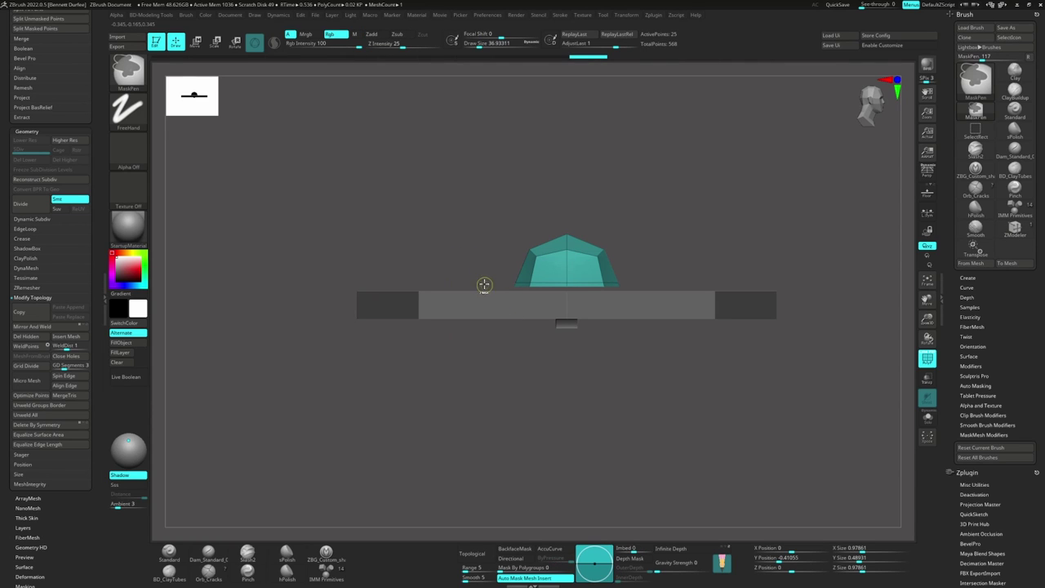
ctrl+drag(483, 283, 644, 392)
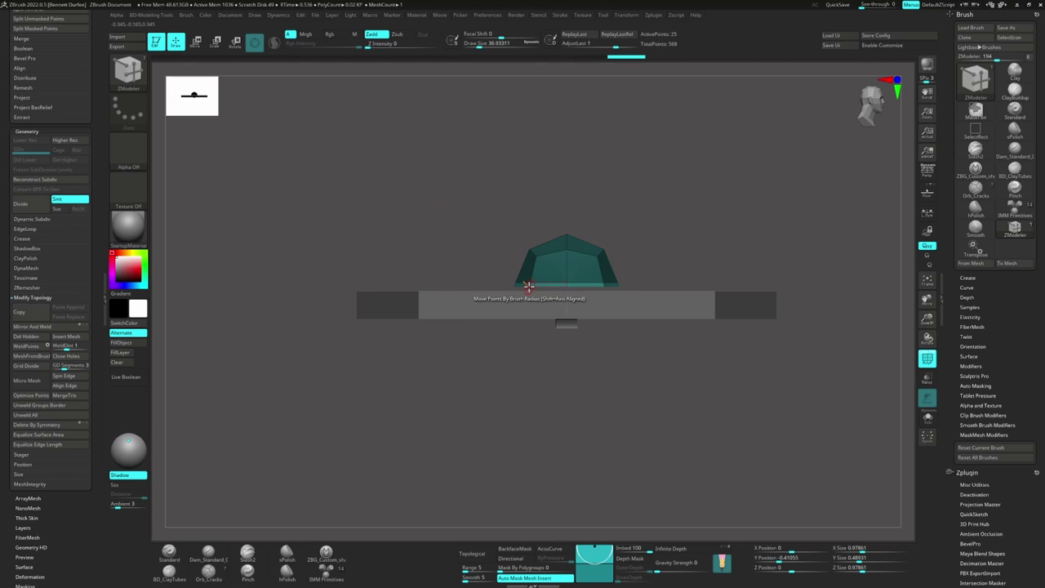
click(566, 296)
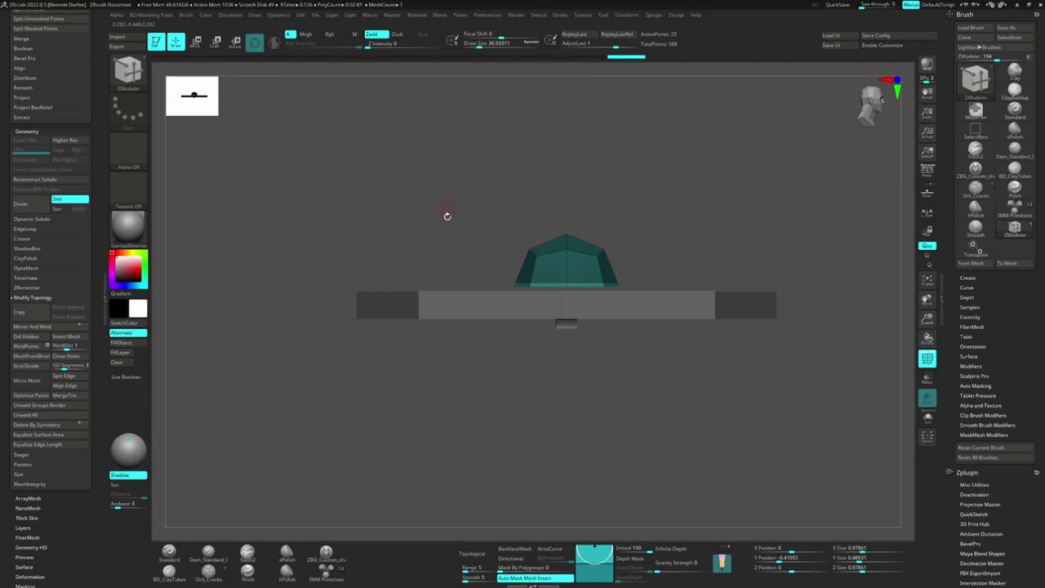
Step: Scale the unmasked border loop outward to about 1.59 across and shift it slightly along Y towards the dome's top
key(w)
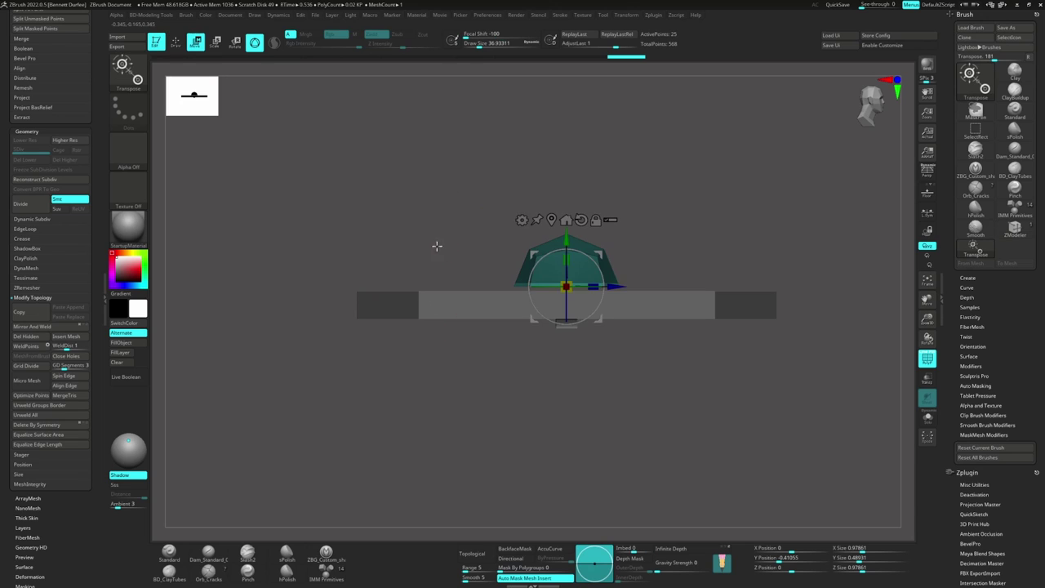
shift+drag(454, 192, 457, 285)
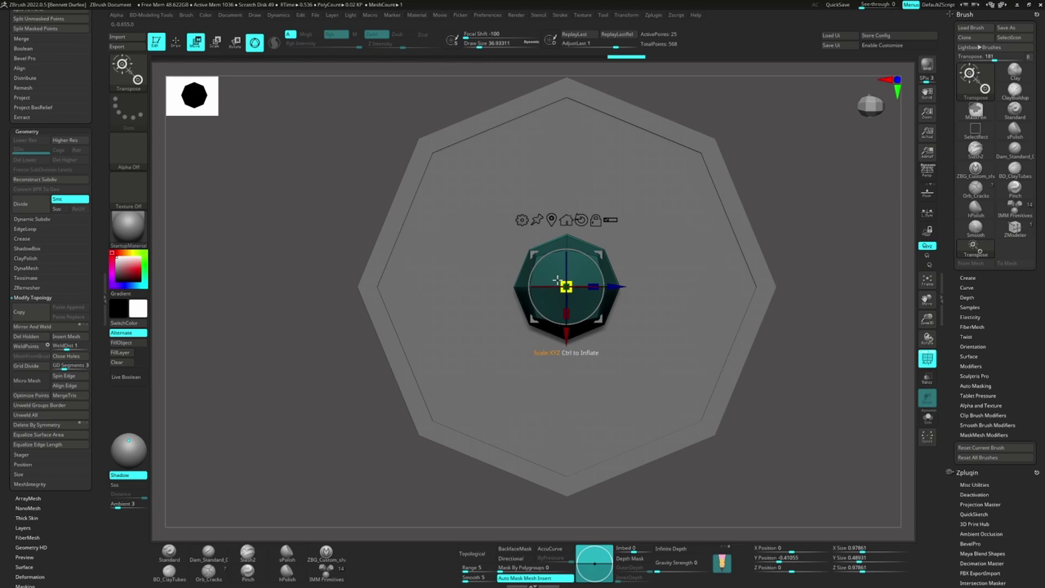
drag(564, 283, 530, 268)
shift+drag(454, 277, 448, 180)
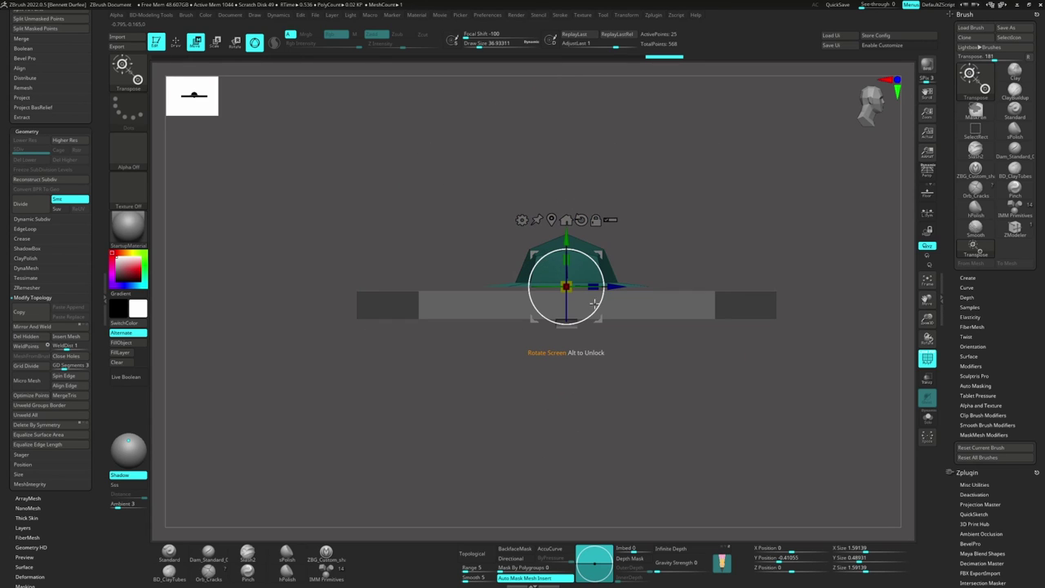
drag(565, 234, 565, 233)
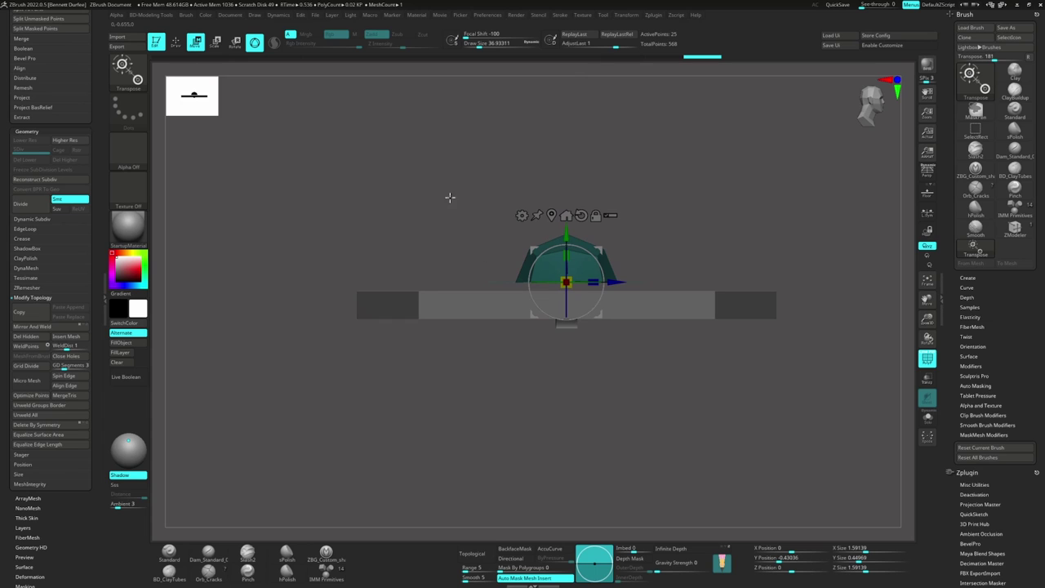
Step: Return to draw mode and clear the mask from the flanged dome
drag(449, 196, 415, 248)
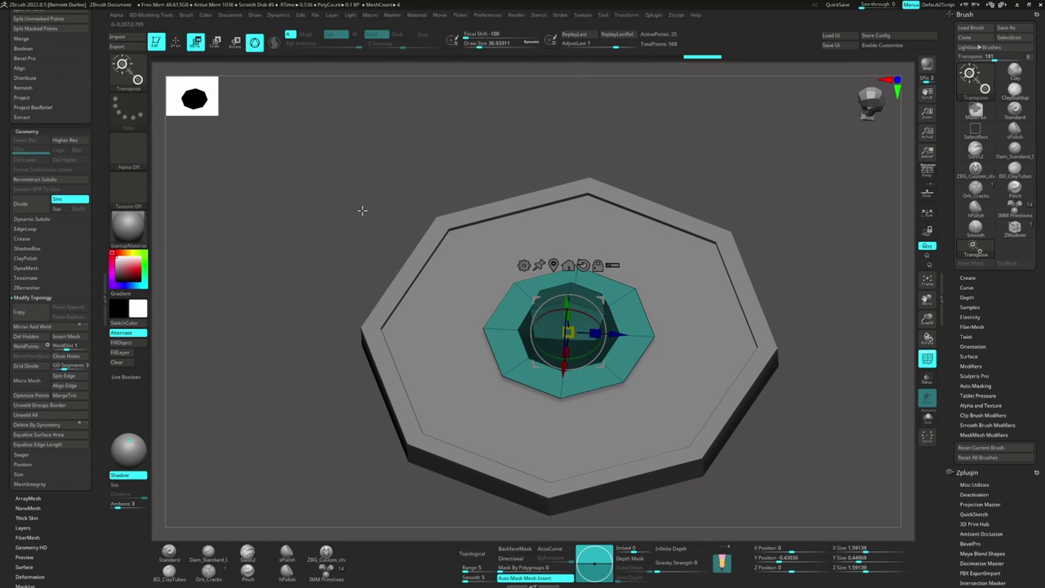
key(q)
alt+drag(413, 296, 433, 214)
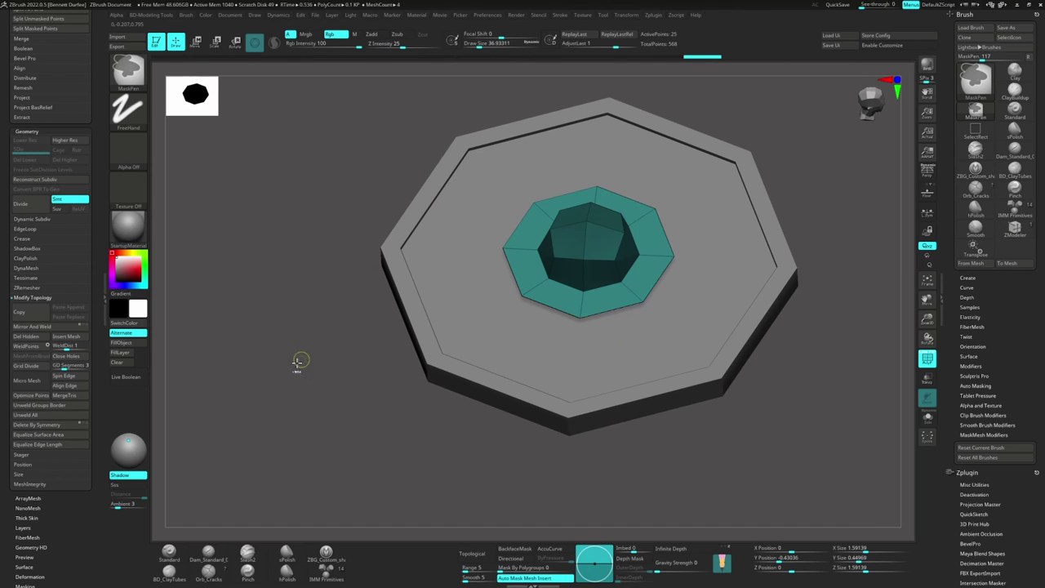
ctrl+drag(264, 251, 308, 397)
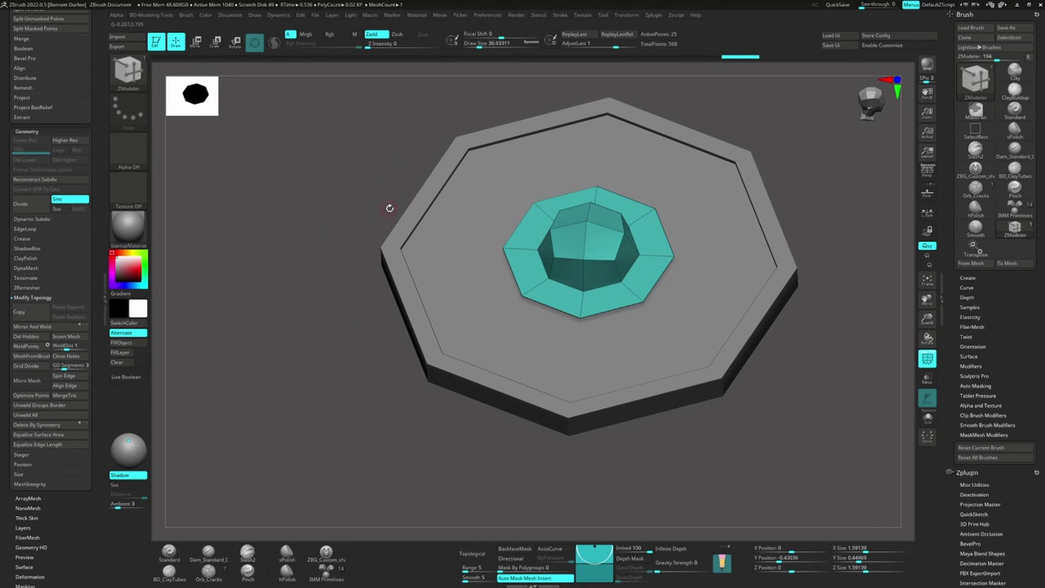
Step: Thicken the flanged dome to a Y size of about 0.50 with the ZModeler polygon action Extrude targeting Polygroup All
drag(376, 140, 457, 287)
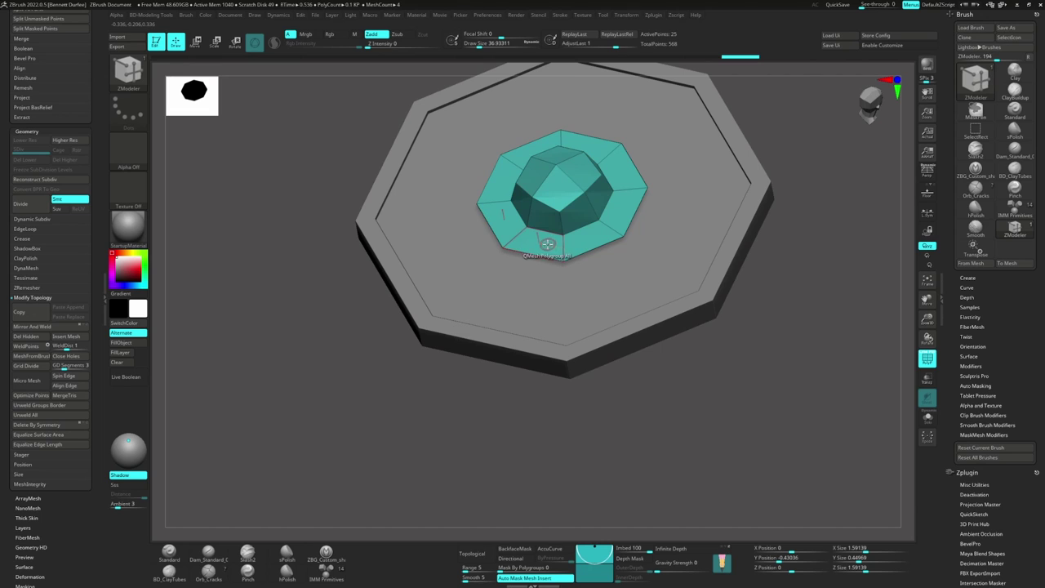
mouse_move(551, 248)
right_down()
mouse_move(553, 214)
mouse_move(551, 231)
right_up()
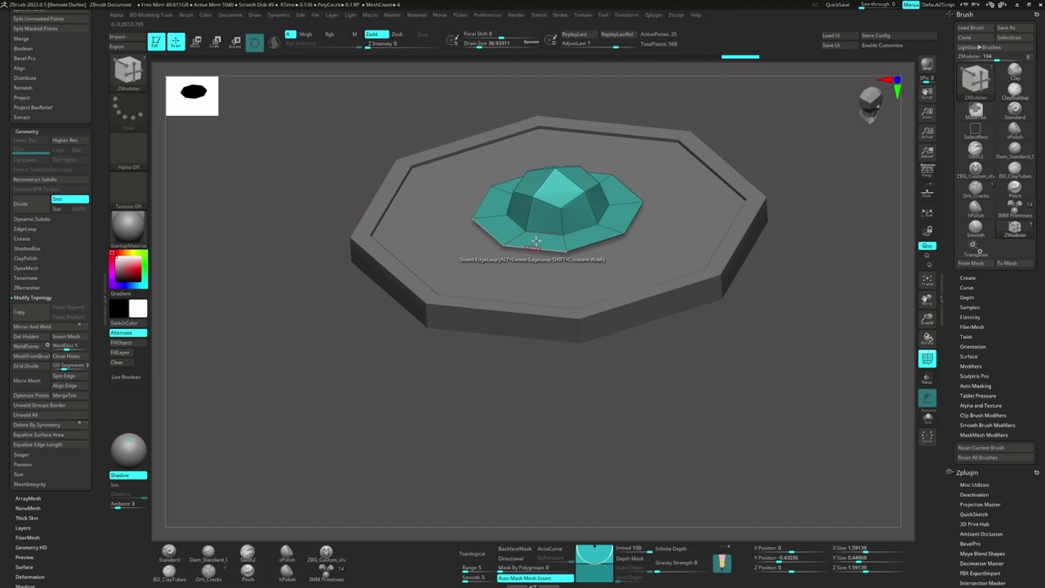
key(space)
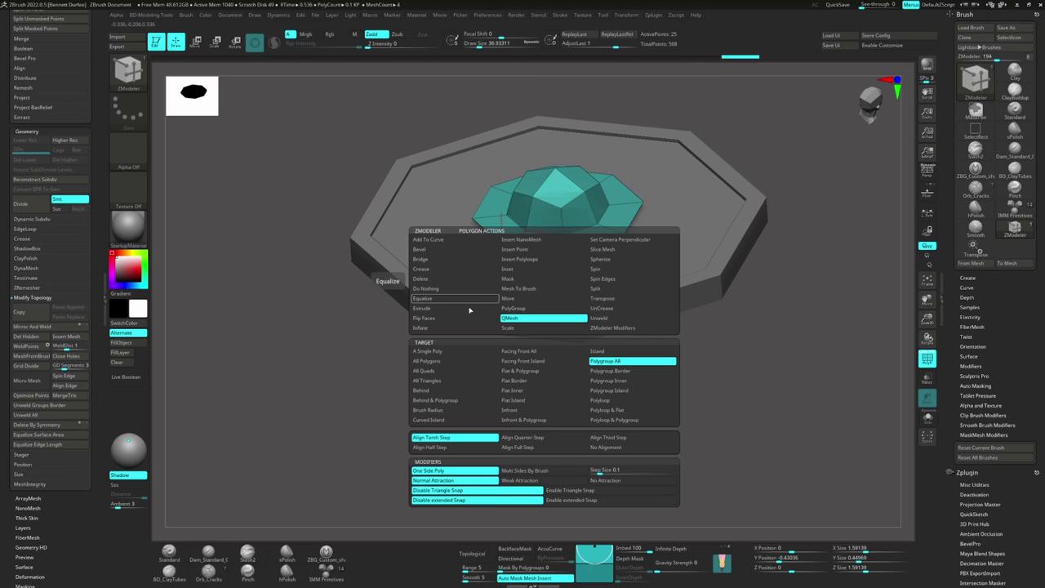
click(470, 308)
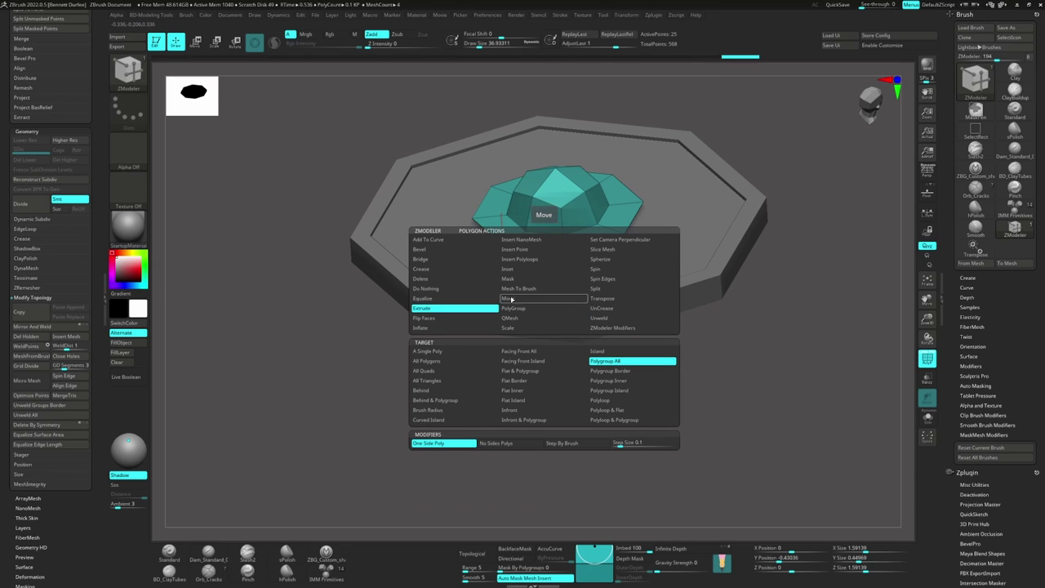
mouse_move(551, 237)
right_down()
mouse_move(485, 214)
mouse_move(551, 217)
right_up()
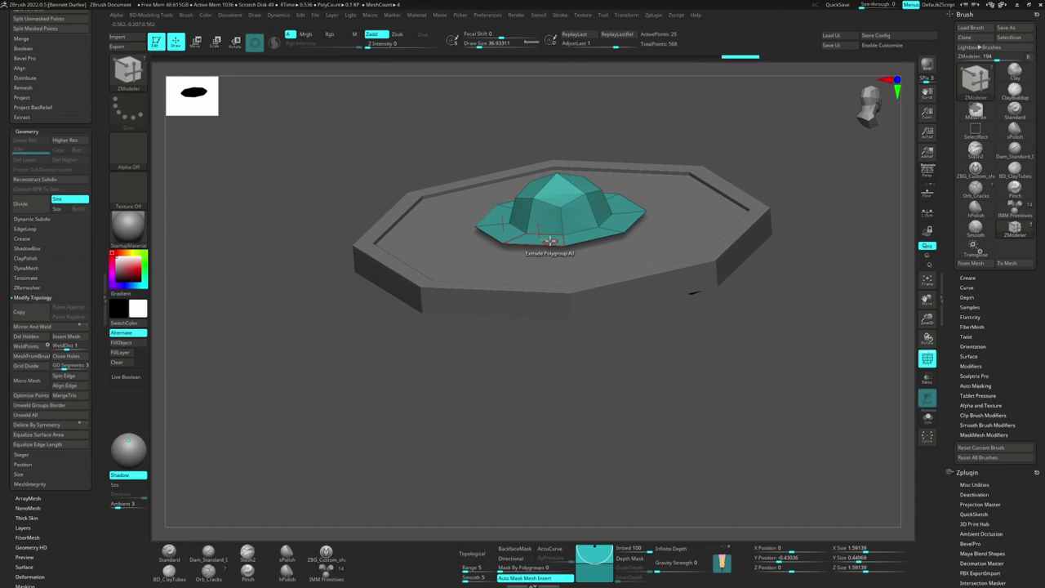
drag(557, 193, 556, 188)
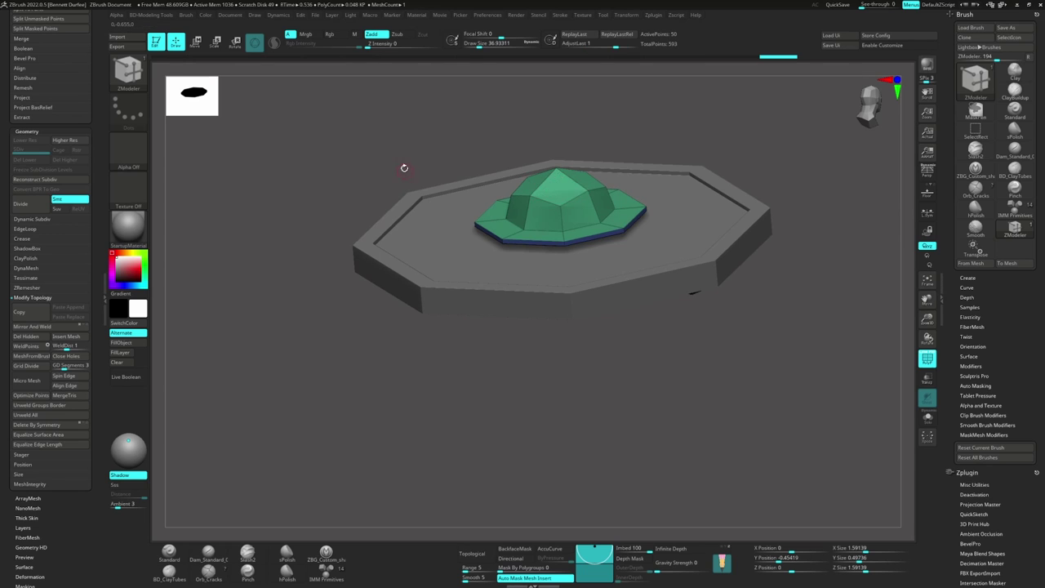
Step: Move the thickened dome along Y to about -0.32 so its flange sits against the shield, and return to draw mode
drag(401, 168, 550, 234)
right_drag(403, 223, 400, 288)
right_drag(364, 211, 346, 265)
mouse_move(345, 266)
mouse_down()
mouse_move(327, 245)
mouse_move(299, 250)
mouse_move(416, 287)
mouse_move(347, 292)
mouse_up()
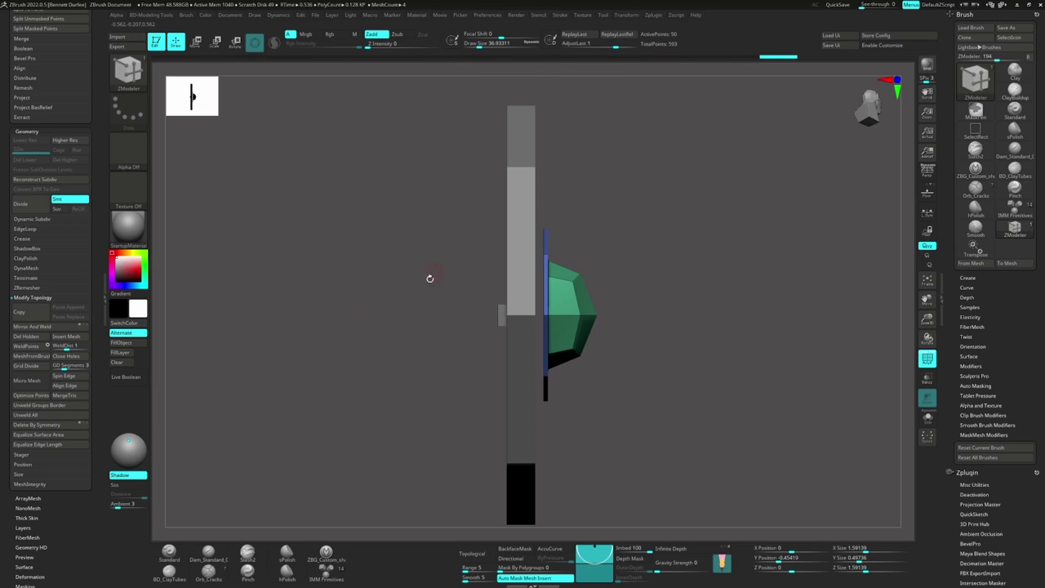
key(w)
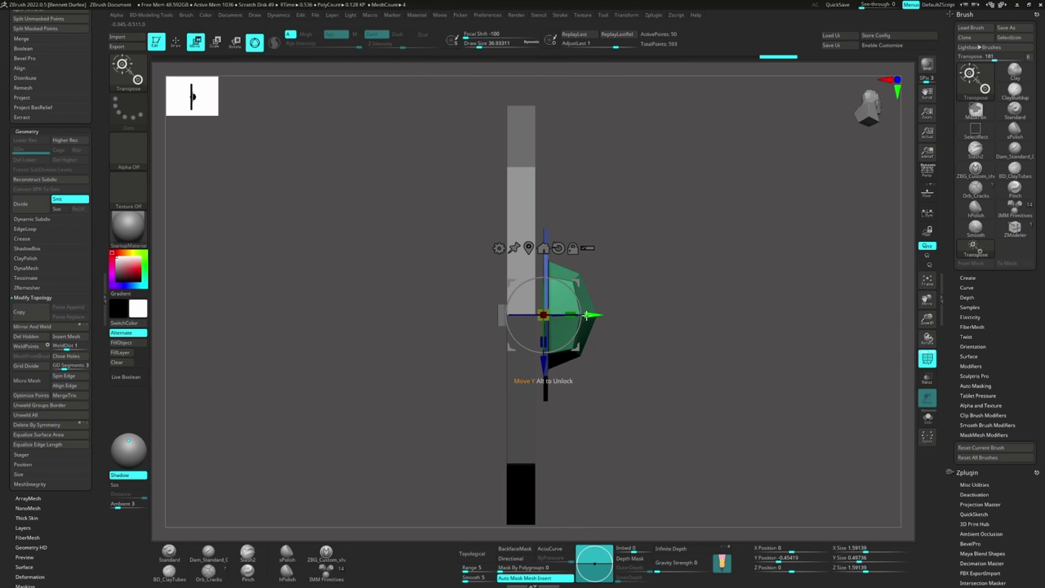
drag(590, 314, 582, 315)
drag(429, 250, 411, 264)
drag(480, 239, 555, 315)
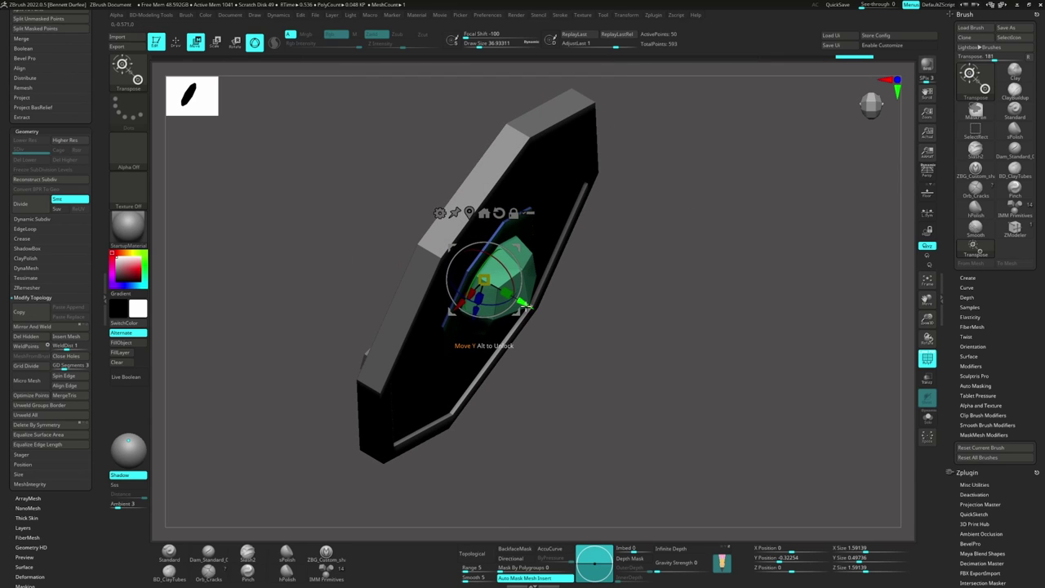
key(q)
Step: Select the Handle subtool and insert two symmetrical pairs of edge loops, one beside the centre hole and one nearer the ends
mouse_move(324, 288)
mouse_down()
mouse_move(264, 264)
mouse_move(350, 299)
mouse_move(303, 319)
mouse_move(441, 346)
mouse_up()
key(s)
drag(337, 230, 346, 229)
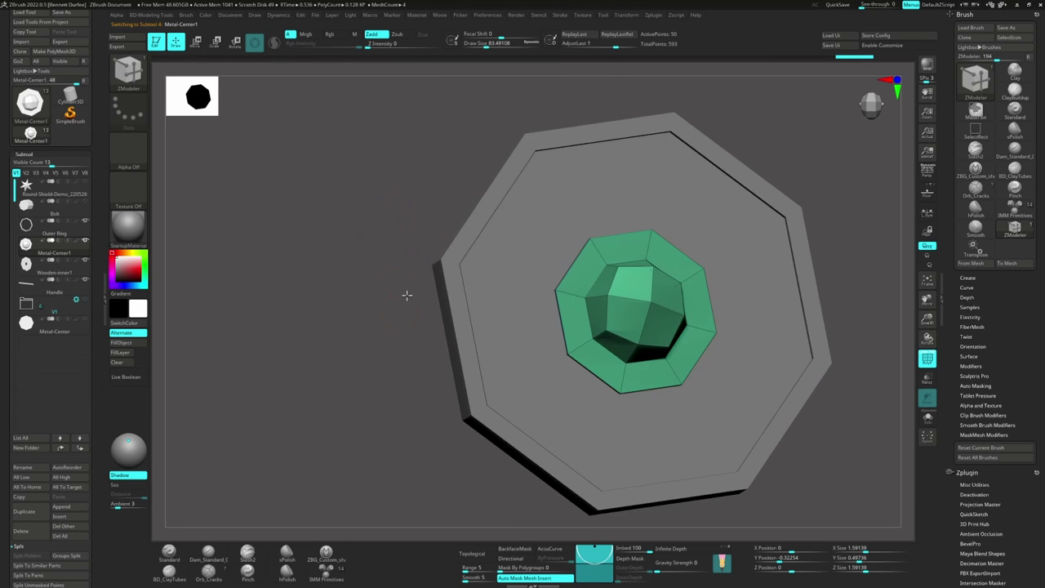
drag(406, 296, 417, 150)
key(s)
drag(408, 252, 391, 252)
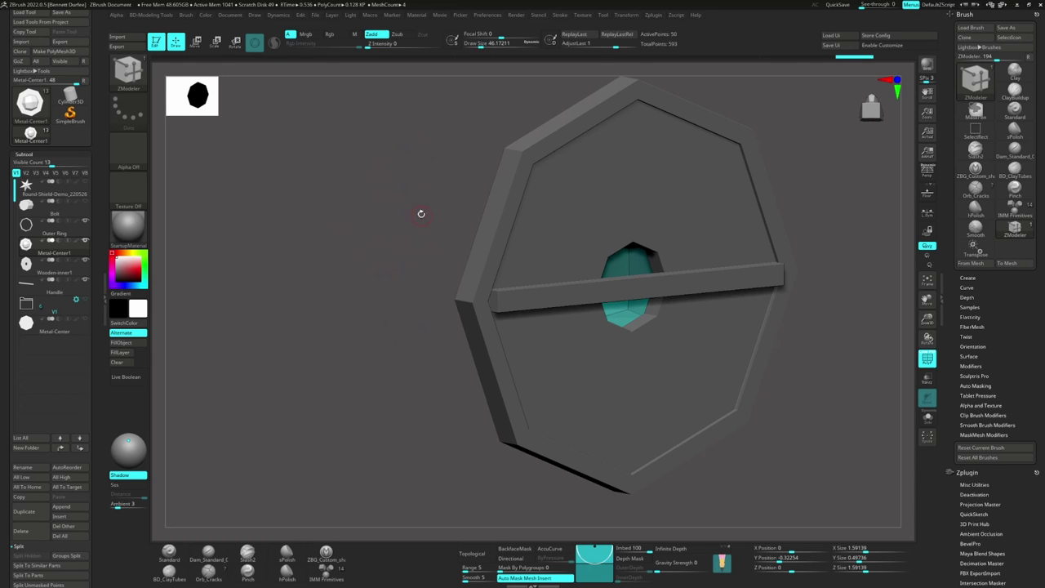
shift+drag(421, 213, 400, 205)
alt+click(510, 296)
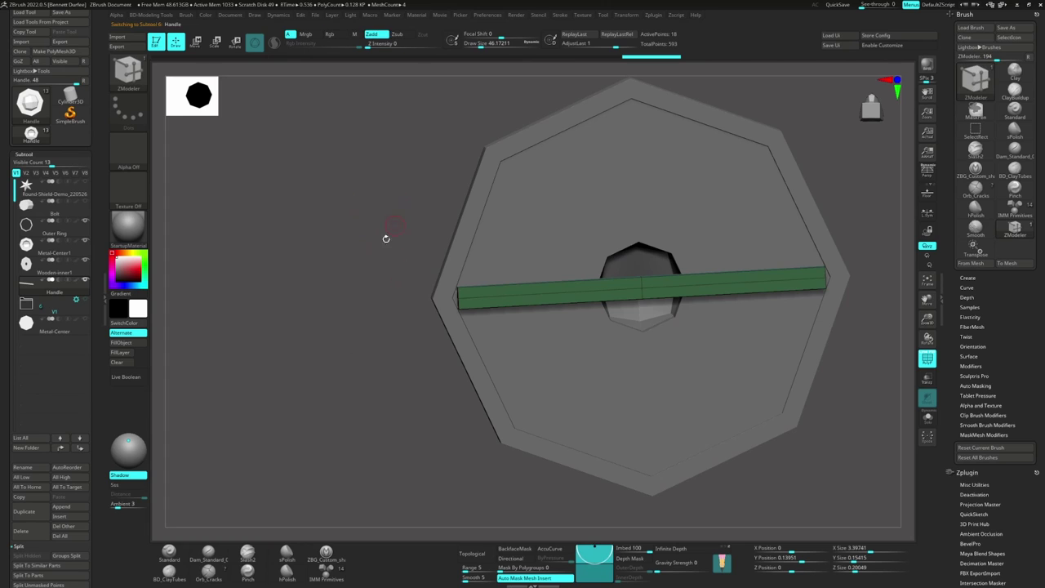
key(s)
mouse_move(360, 219)
mouse_down()
mouse_move(347, 181)
mouse_move(343, 214)
mouse_up()
click(589, 291)
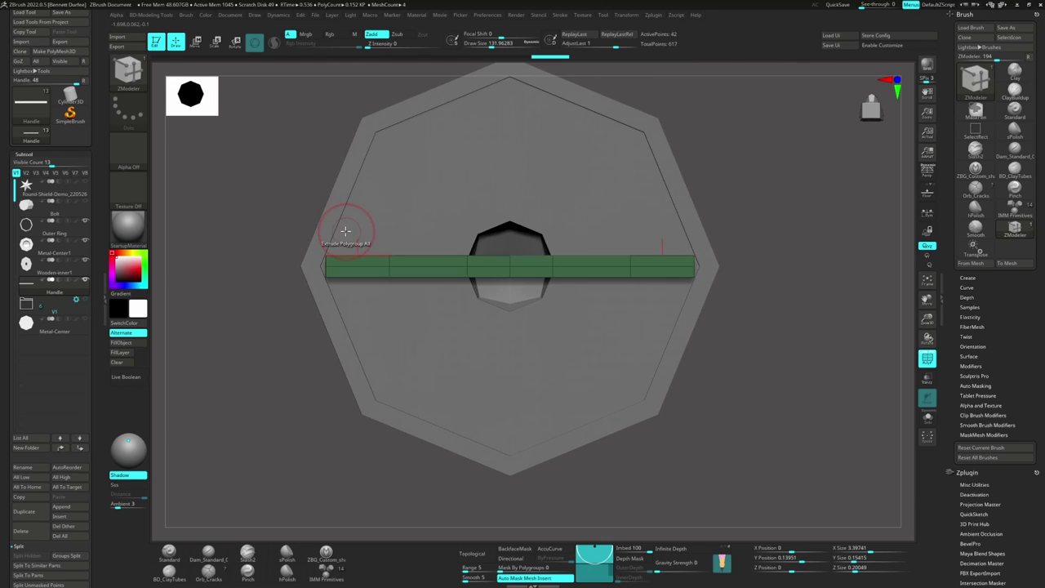
Step: Scale the handle down uniformly to about 3.20 long and return to the ZModeler brush
key(w)
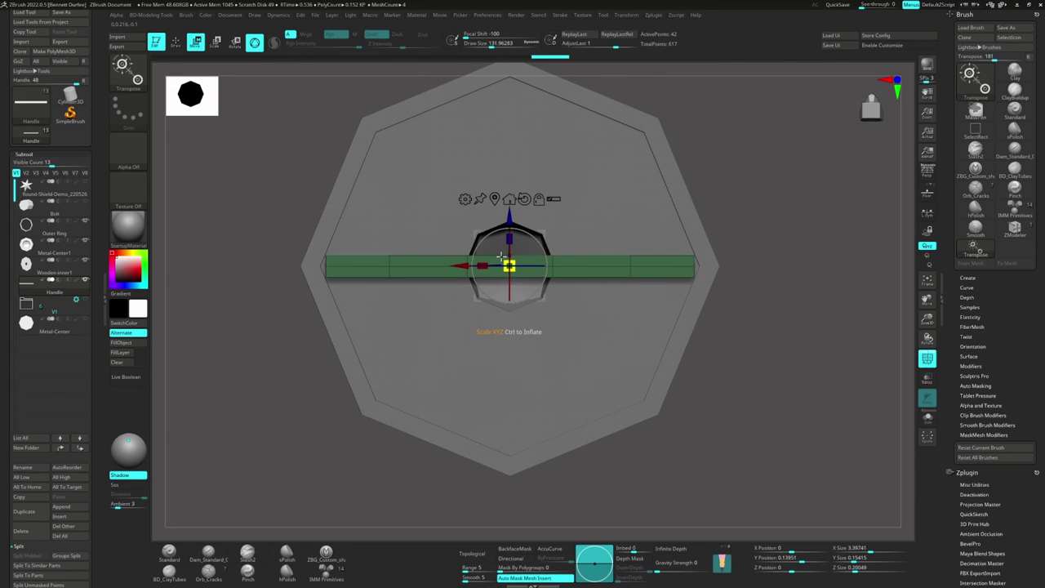
drag(505, 262, 511, 266)
mouse_move(511, 266)
right_down()
mouse_move(445, 225)
mouse_move(443, 240)
mouse_move(388, 296)
mouse_move(397, 253)
right_up()
key(q)
key(b)
key(z)
key(m)
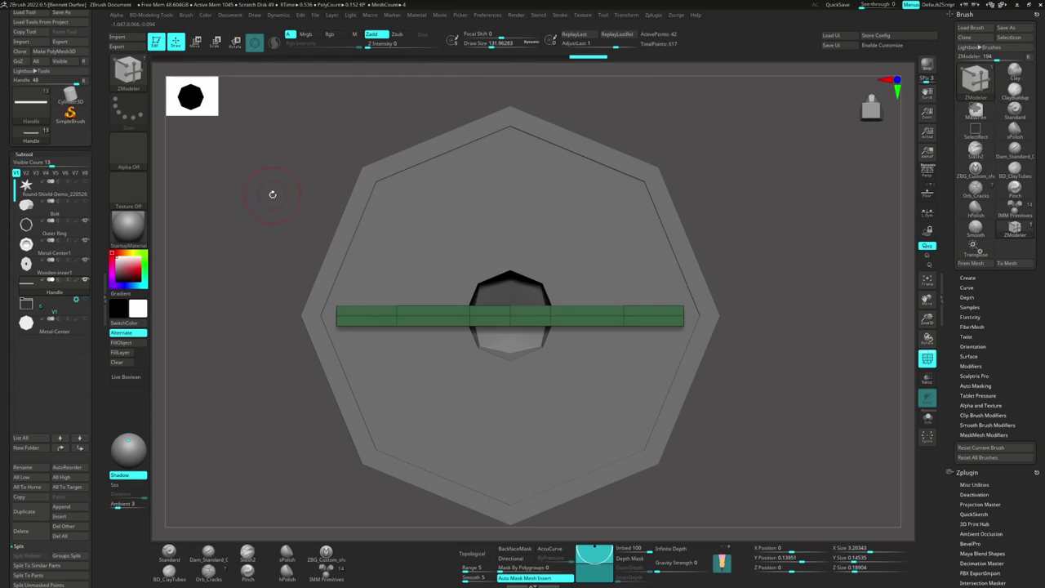
Step: Reduce the draw size to about 46 and mask both outer ends of the handle, leaving its middle sections unmasked
key(s)
drag(272, 194, 266, 195)
mouse_move(346, 243)
right_down()
mouse_move(341, 168)
mouse_move(294, 194)
right_up()
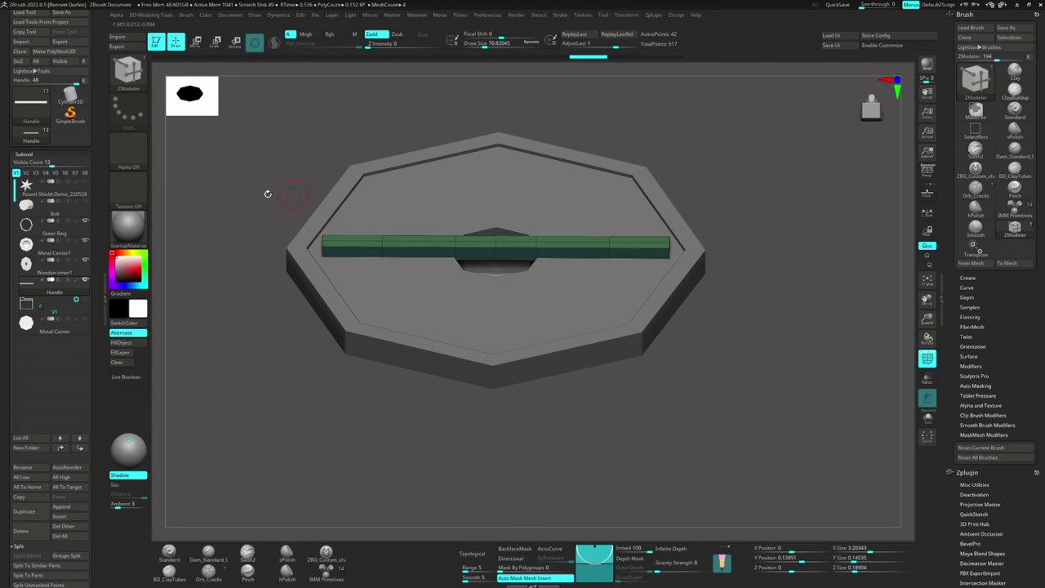
key(s)
drag(260, 173, 256, 172)
right_drag(280, 180, 313, 151)
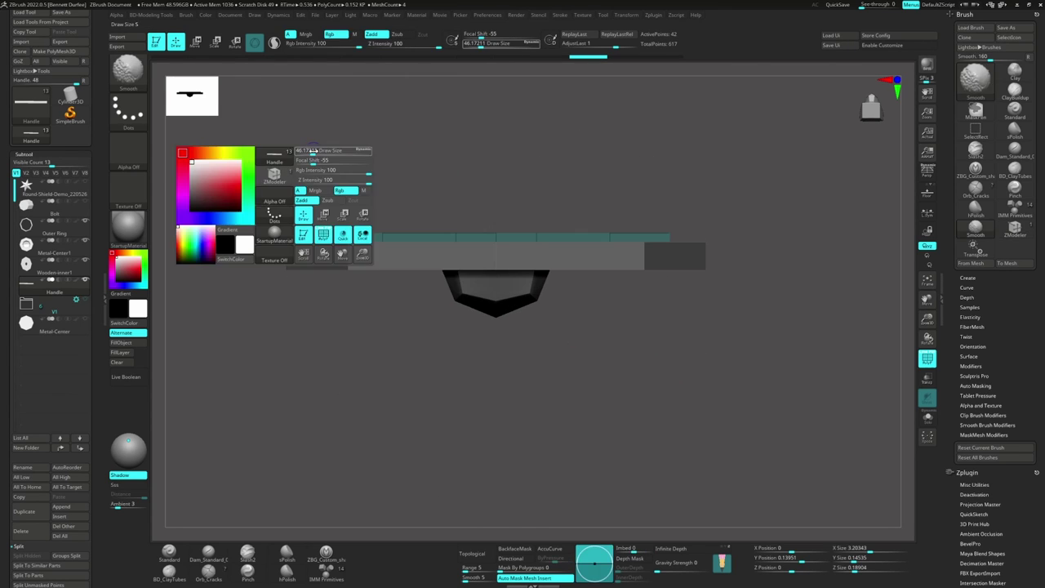
ctrl+drag(363, 179, 619, 308)
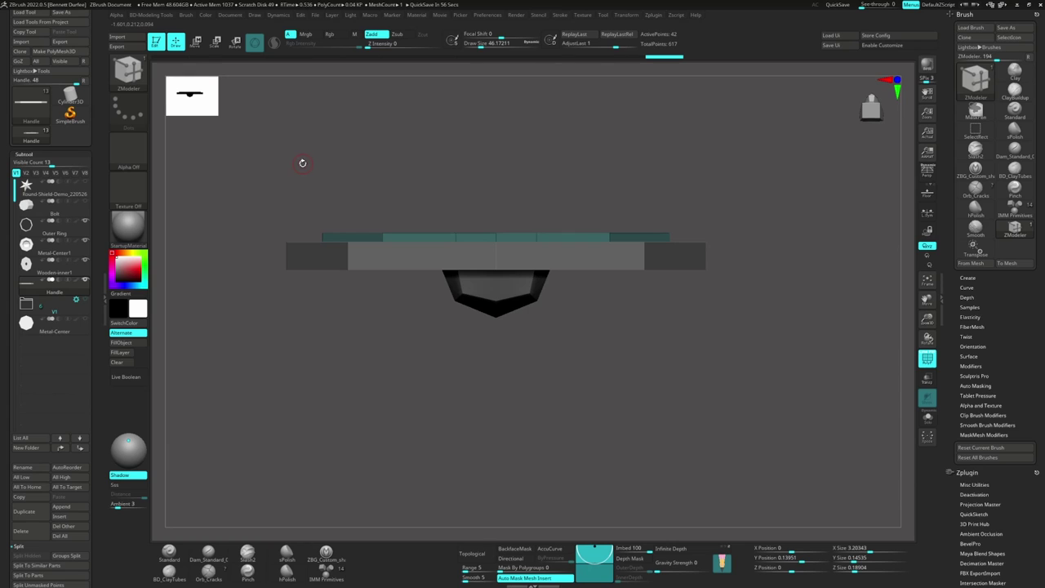
Step: Try to move the handle's unmasked middle along Y
key(w)
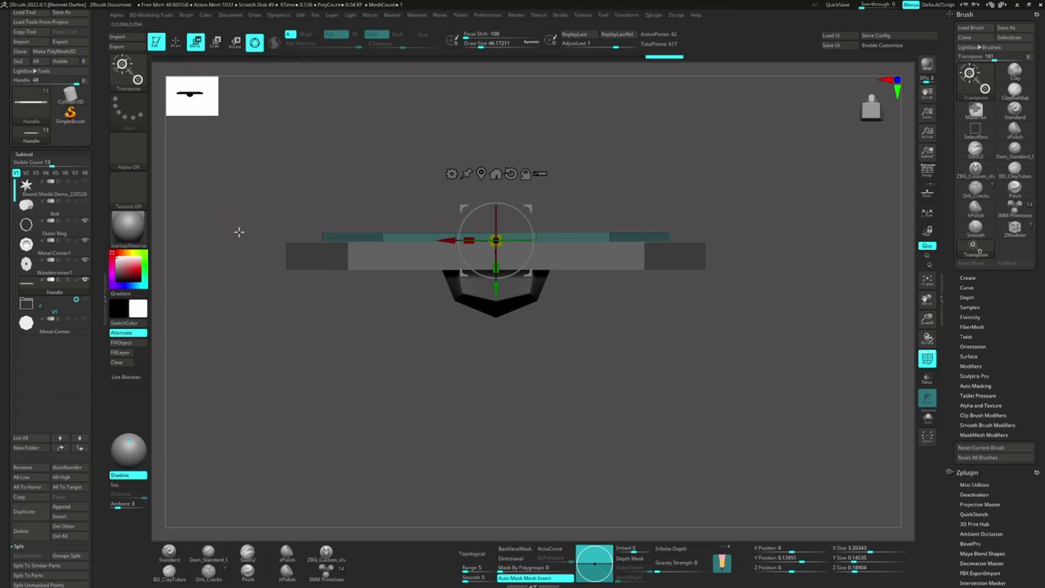
drag(497, 290, 497, 282)
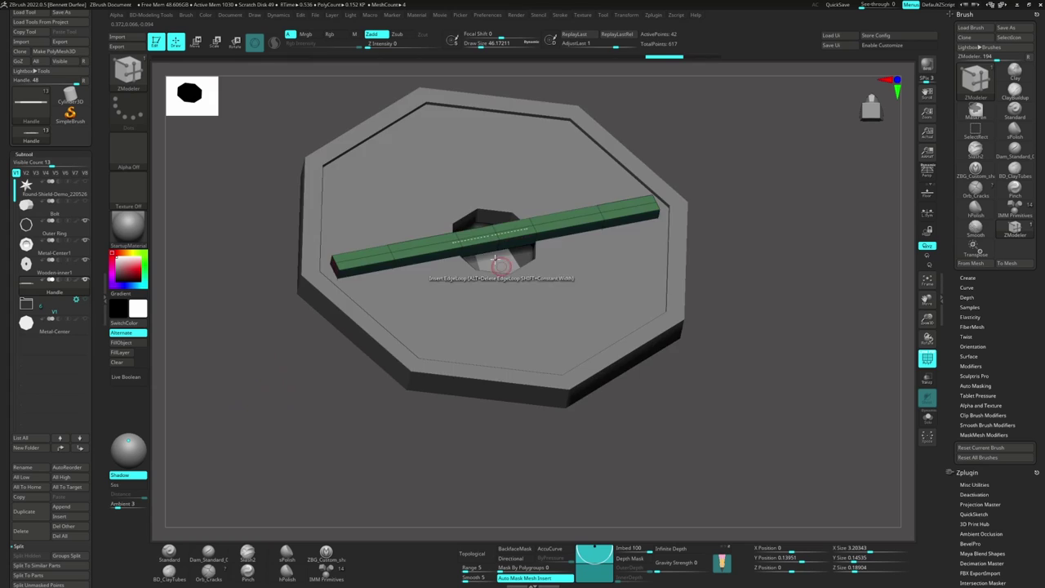
shift+right_drag(499, 263, 467, 219)
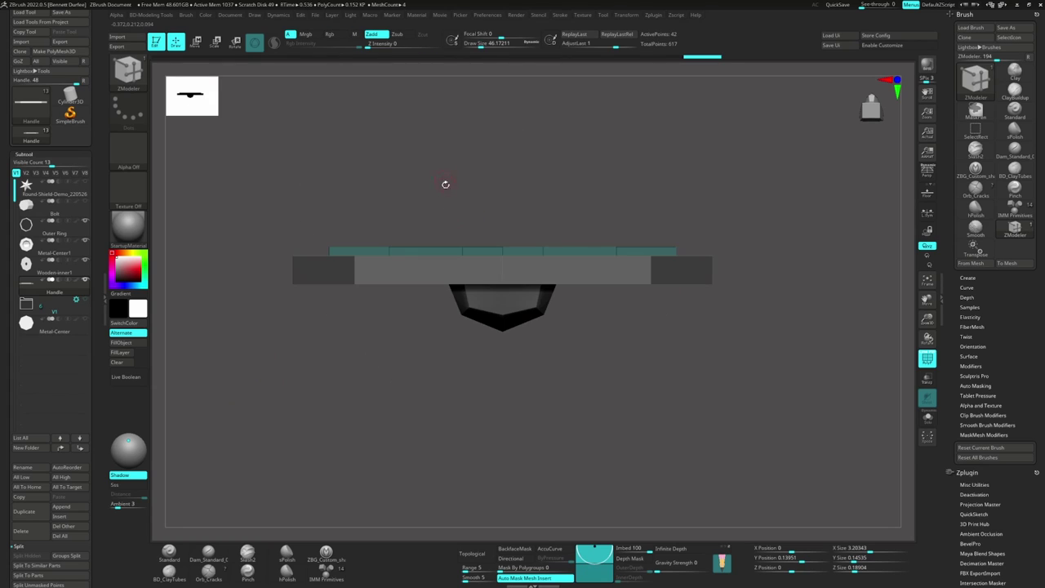
Step: Insert two symmetrical pairs of edge loops in the handle, one just inside and one just outside the existing loops near its ends
click(427, 246)
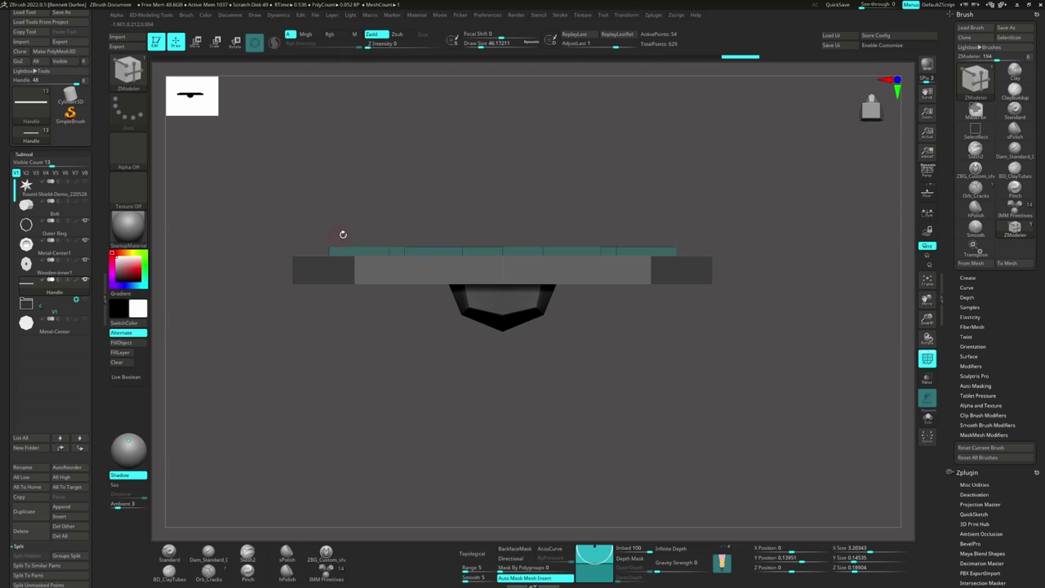
click(376, 246)
mouse_move(333, 201)
mouse_down()
mouse_move(336, 224)
mouse_move(335, 214)
mouse_up()
Step: Mask the handle's centre section, invert the mask, and move the unmasked middle along Y, making the handle about 0.23 deep
ctrl+drag(416, 177, 588, 343)
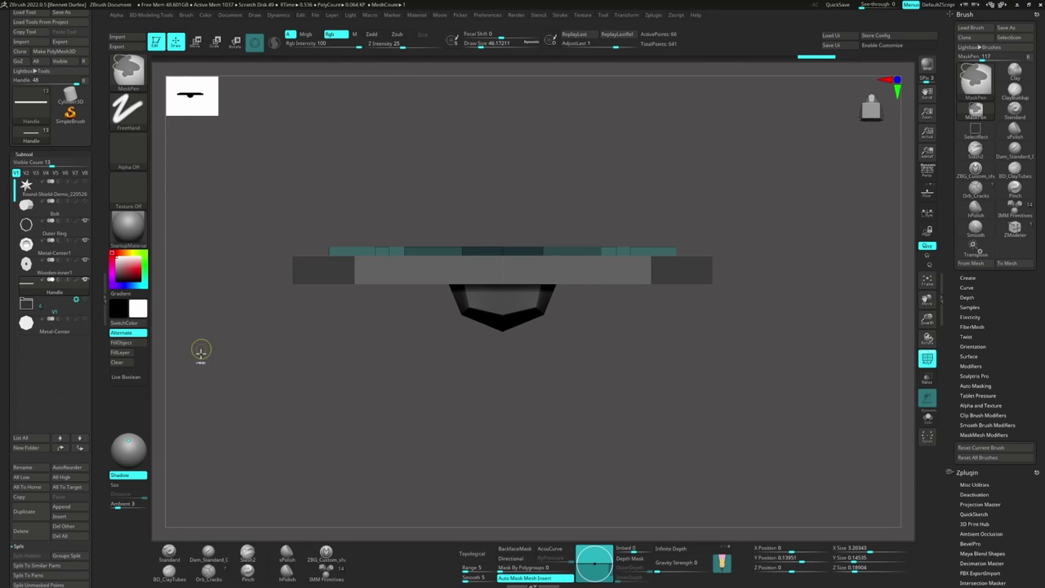
ctrl+click(204, 325)
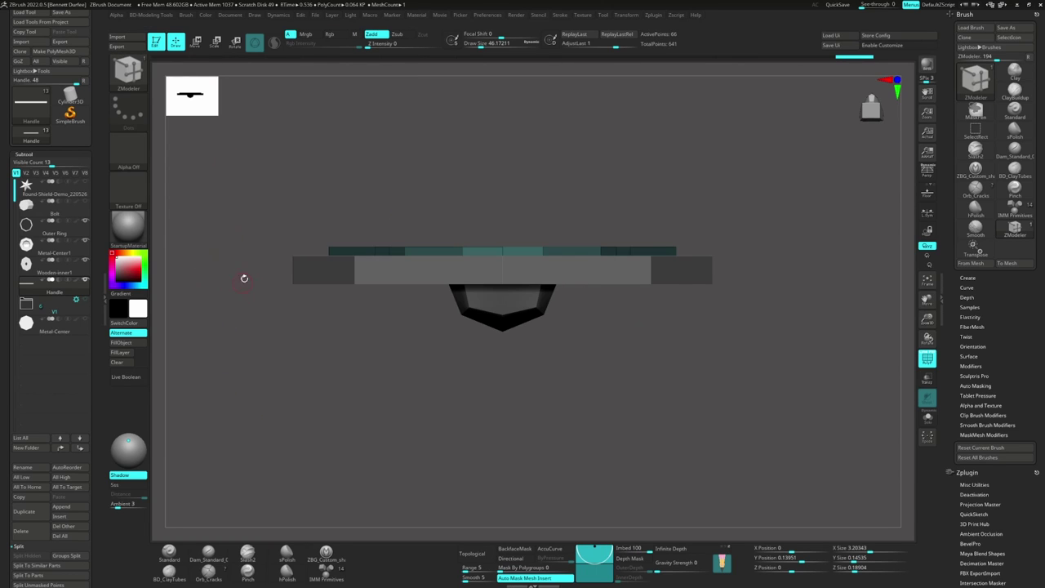
key(w)
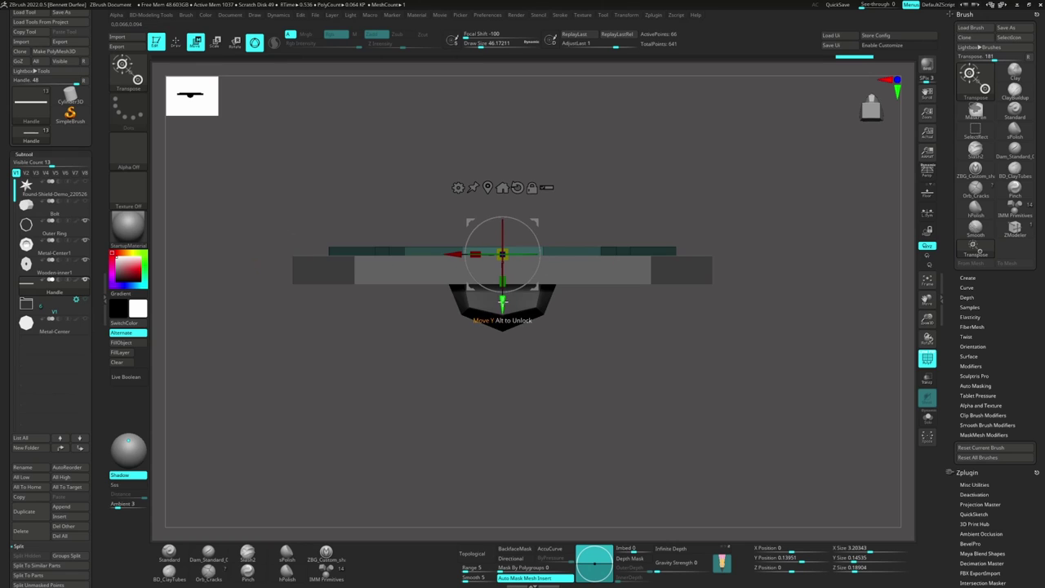
drag(503, 302, 502, 290)
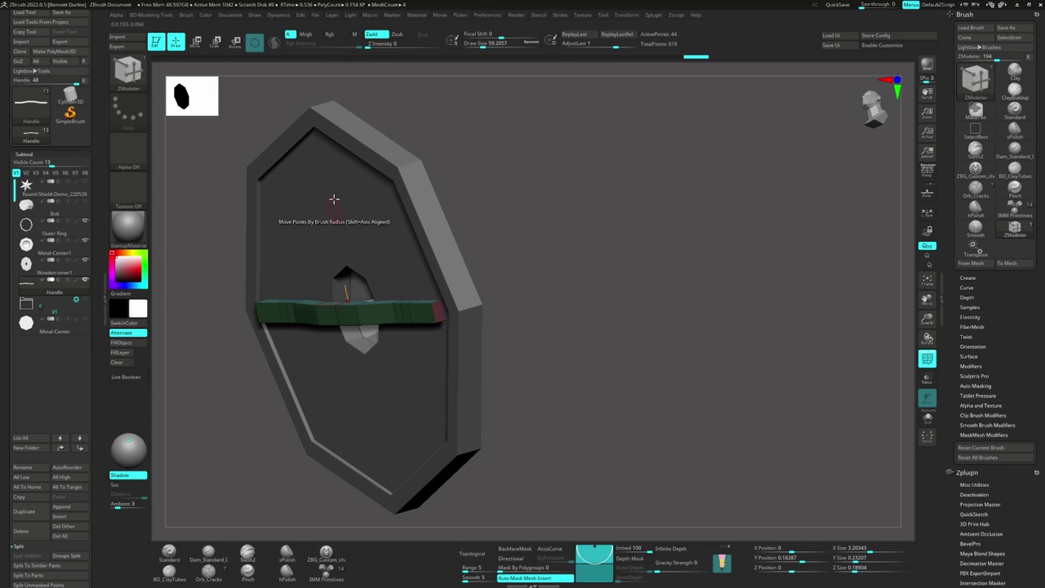
Step: Select the Wooden-inner1 subtool and examine ZModeler's polygon and edge actions, keeping Insert as the edge action
alt+click(334, 187)
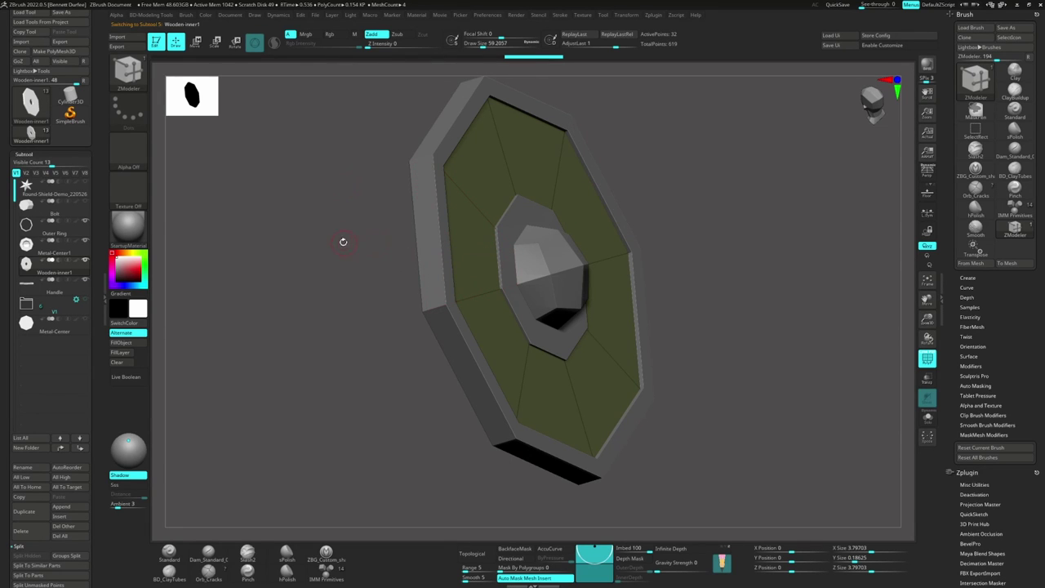
right_drag(374, 233, 367, 273)
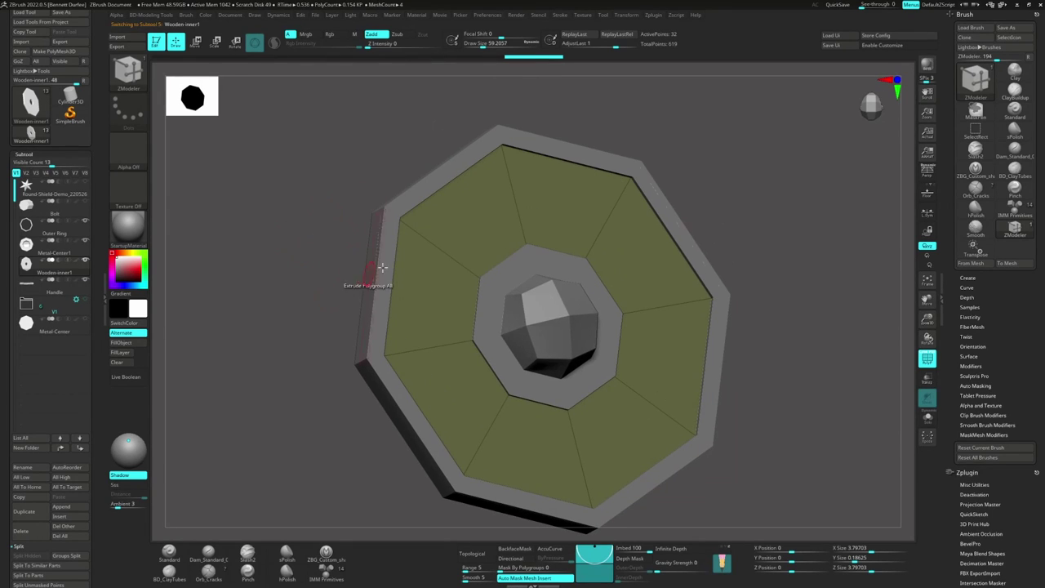
key(space)
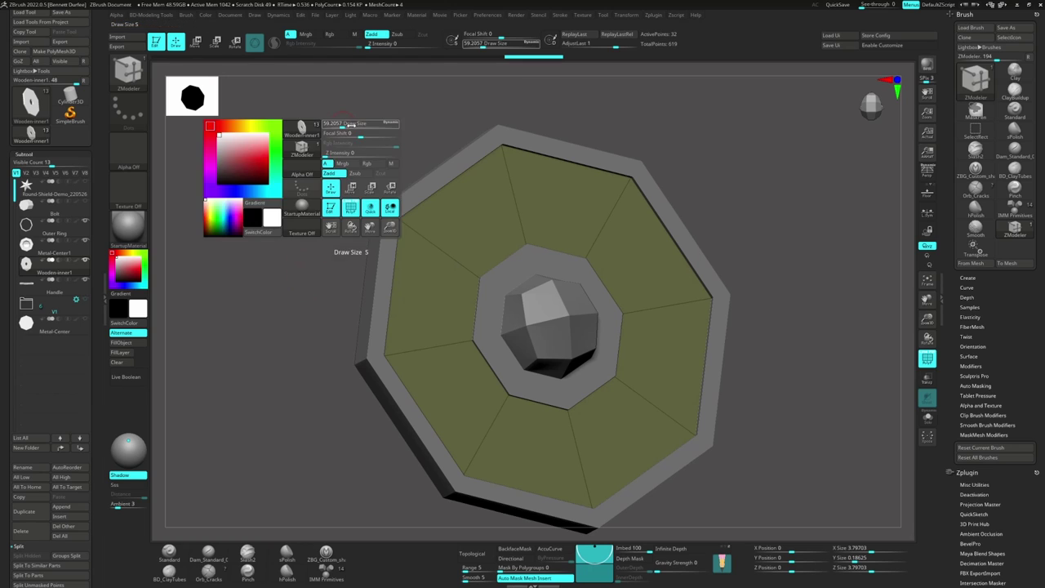
key(space)
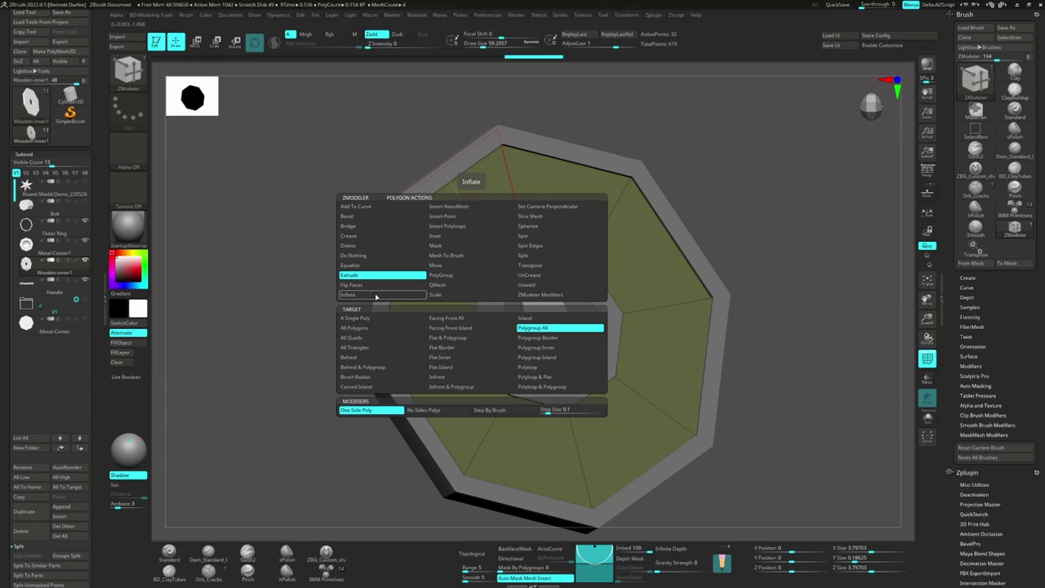
key(space)
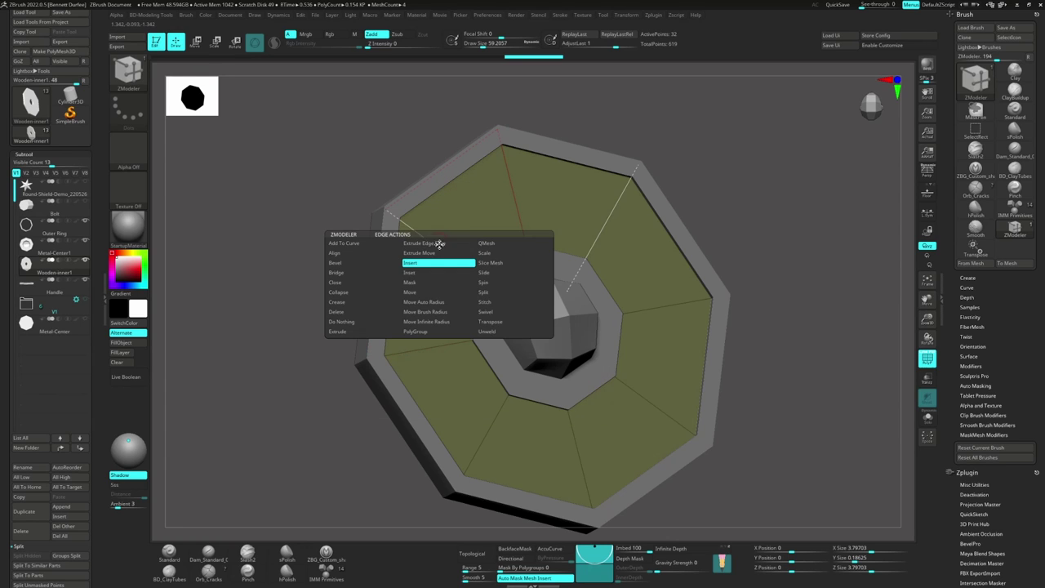
click(439, 263)
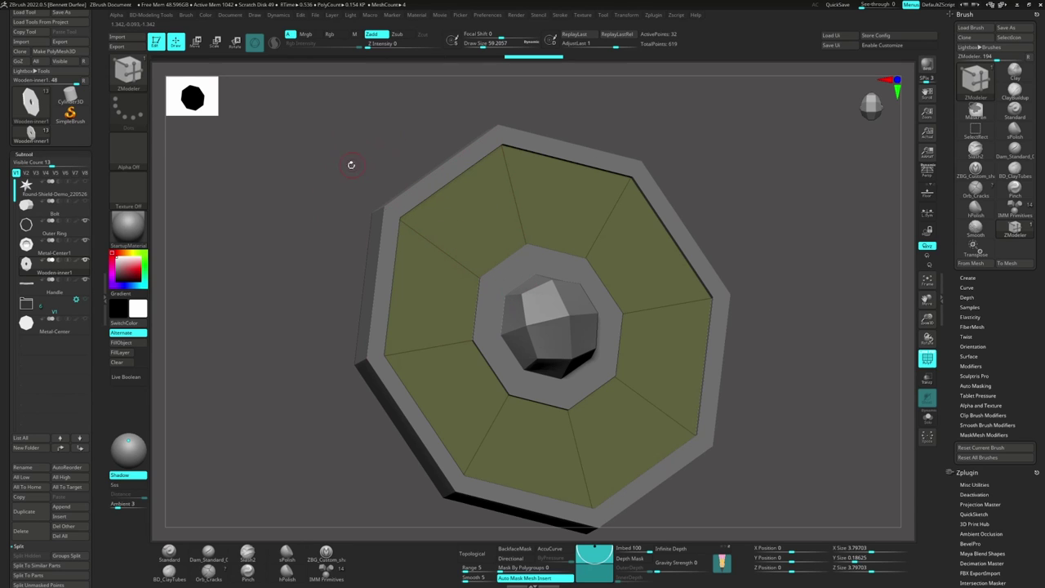
key(w)
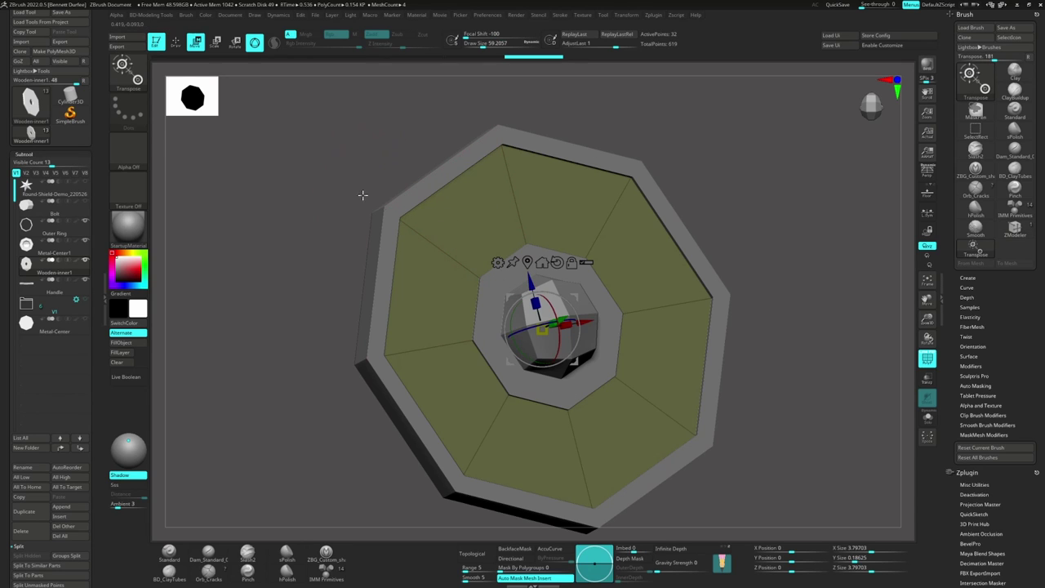
key(q)
drag(361, 158, 328, 198)
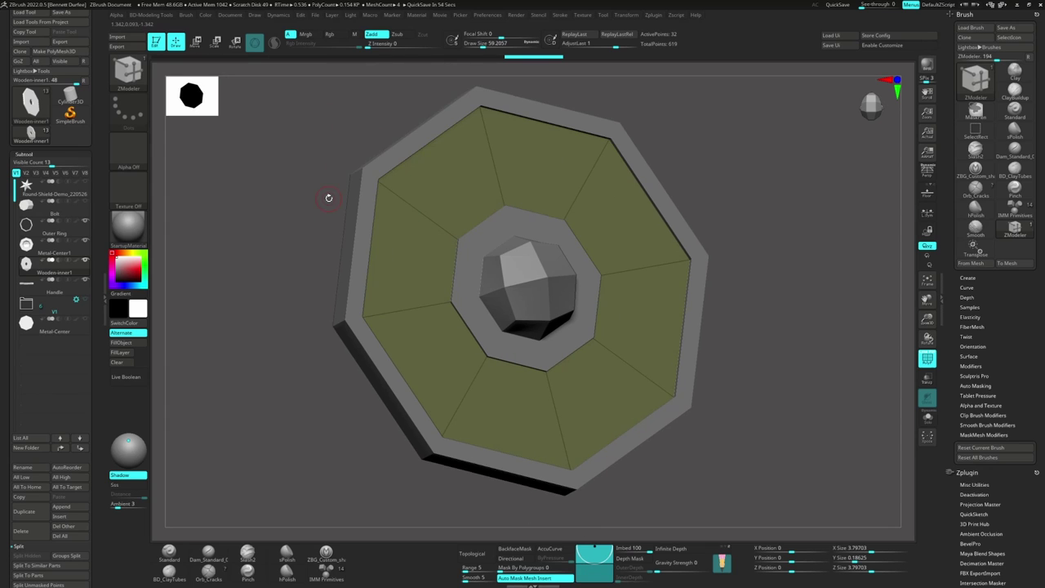